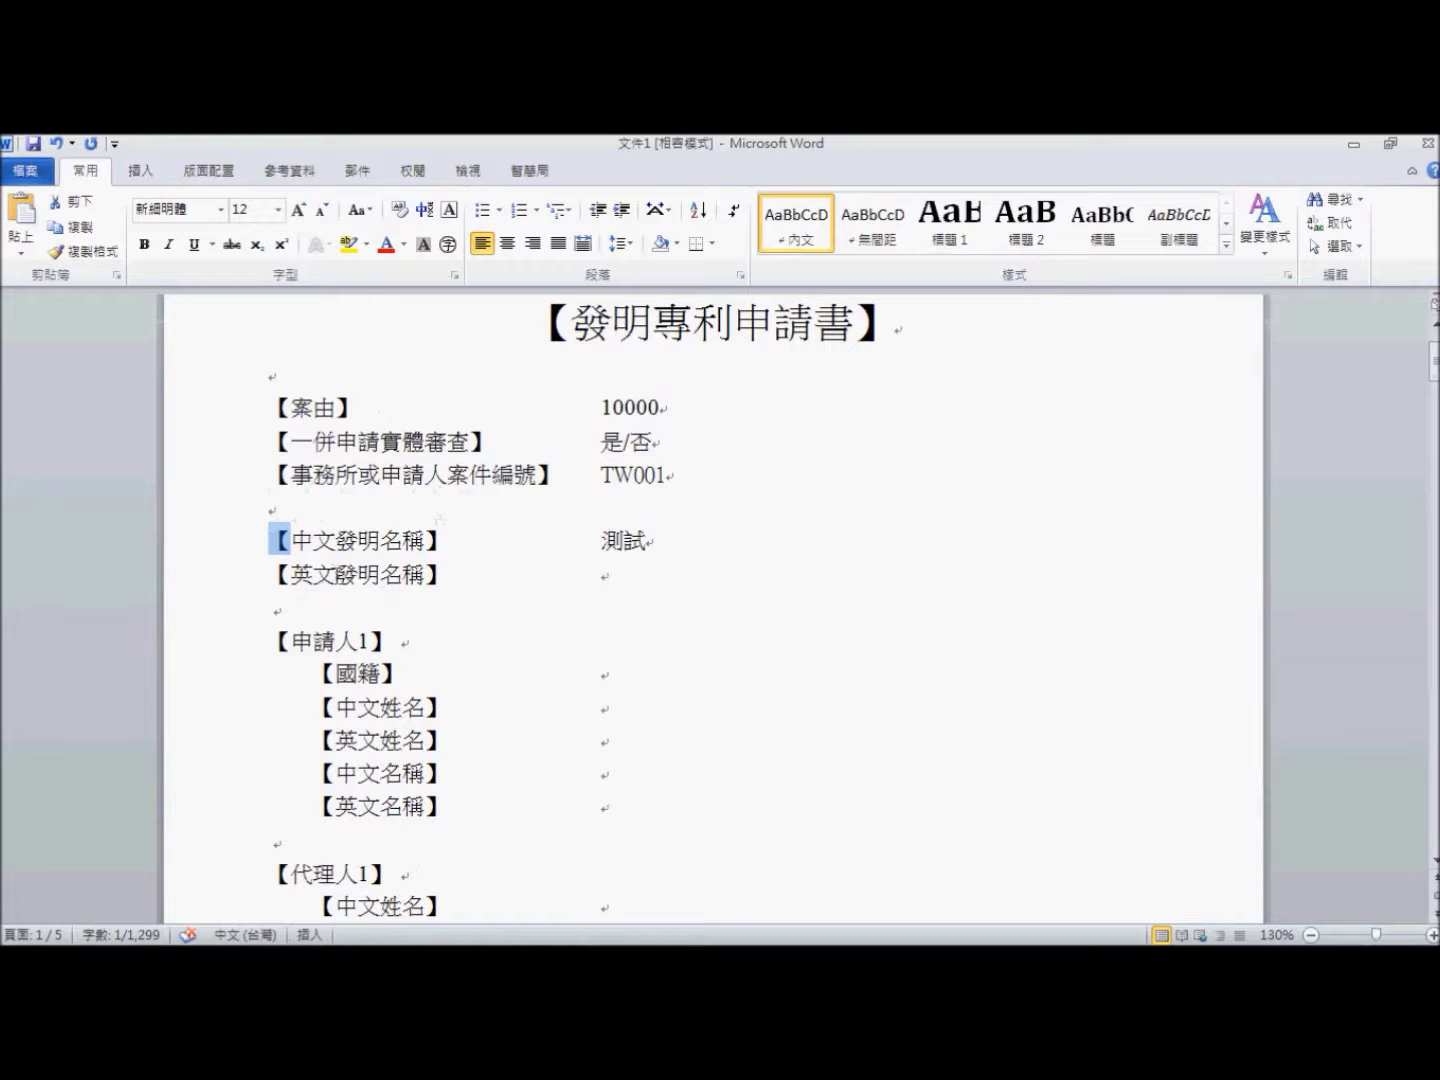
# - Scroll through the form to check 案由 10000, the case number and title 測試
pyautogui.scroll(-1, 379, 572)
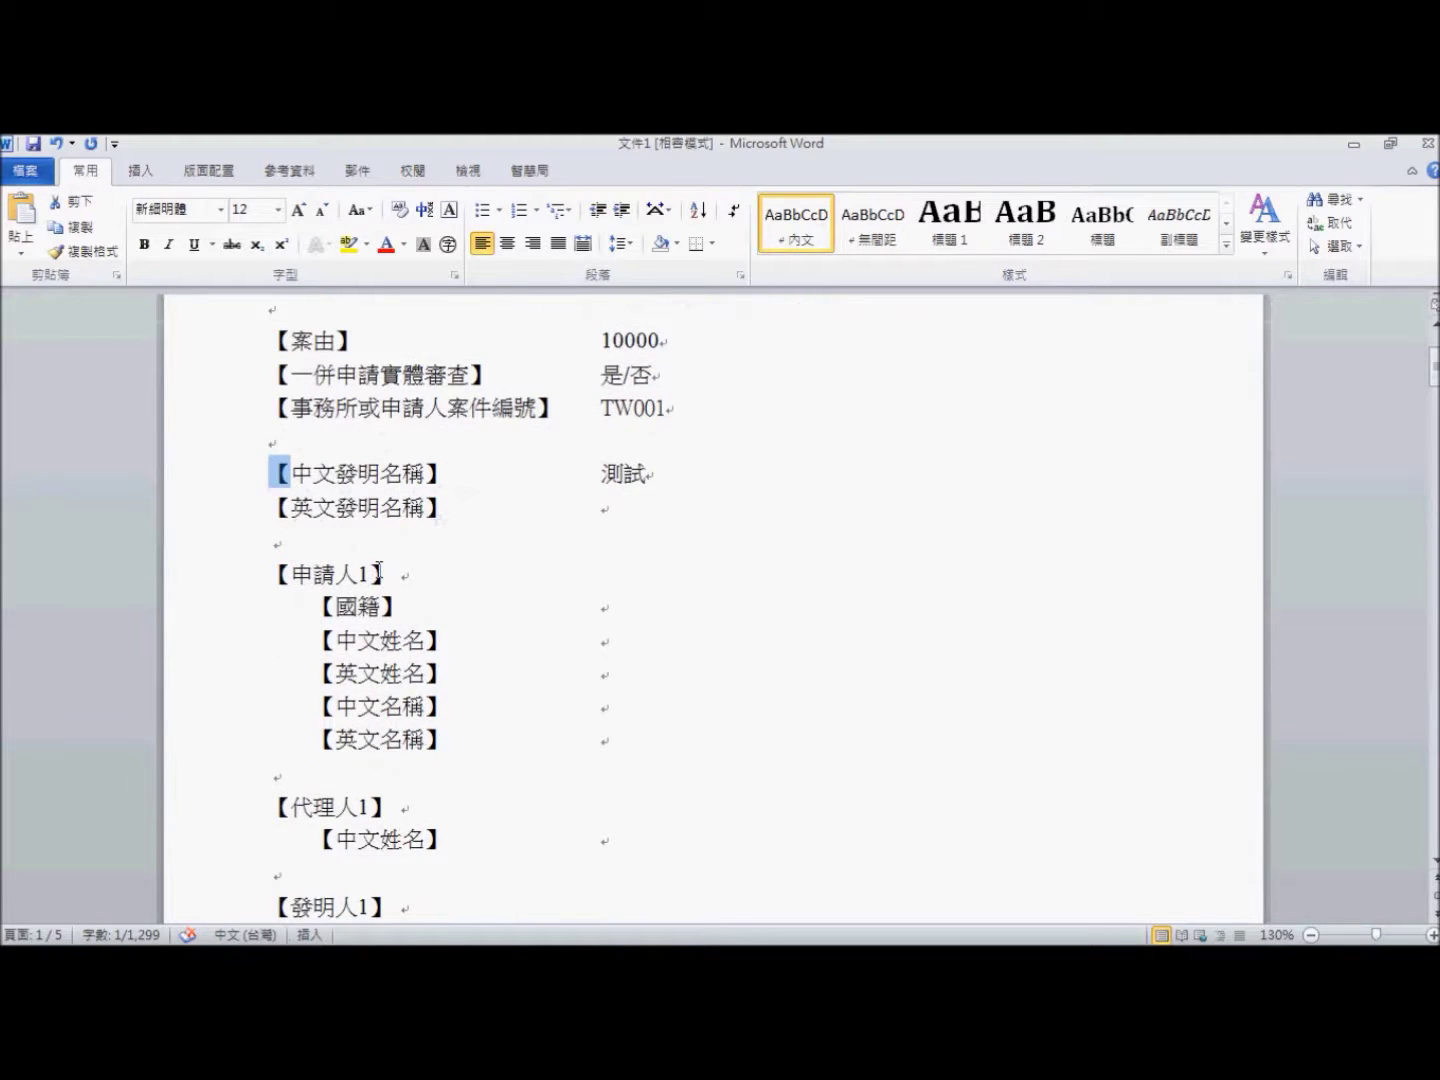
pyautogui.scroll(-1, 379, 572)
pyautogui.scroll(1, 390, 580)
# - Delete the 申請人1, 代理人1 and 發明人1 fields, leaving empty lines above 【主張優惠期1】
pyautogui.click(293, 550)
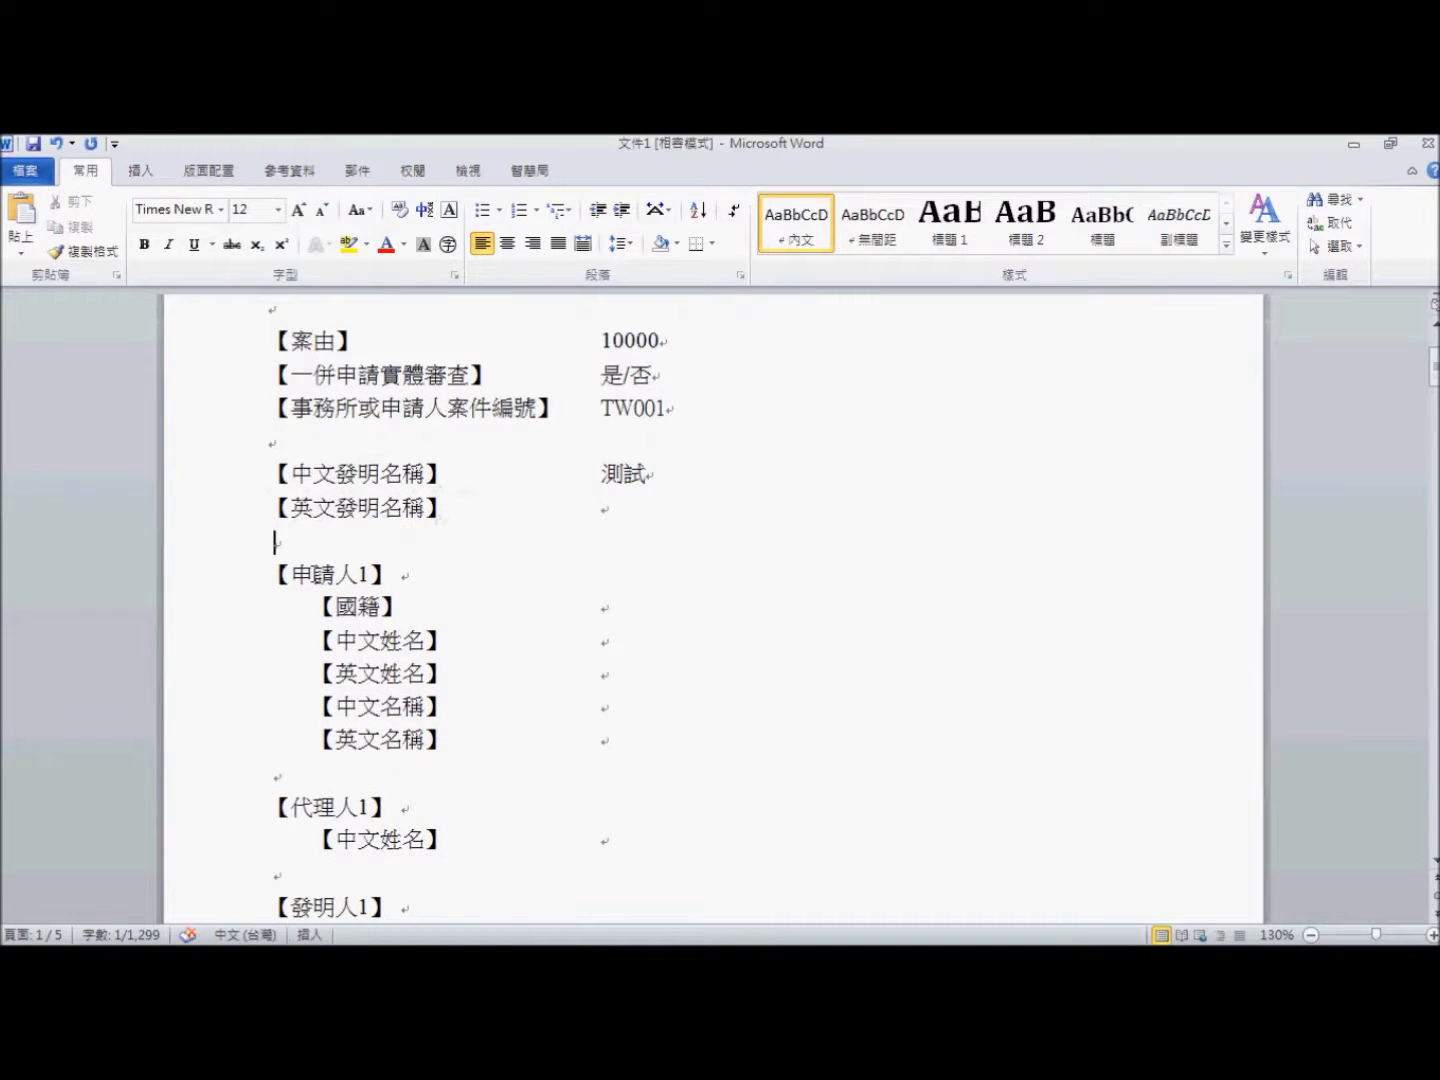
pyautogui.scroll(-1, 365, 603)
pyautogui.tripleClick(303, 510)
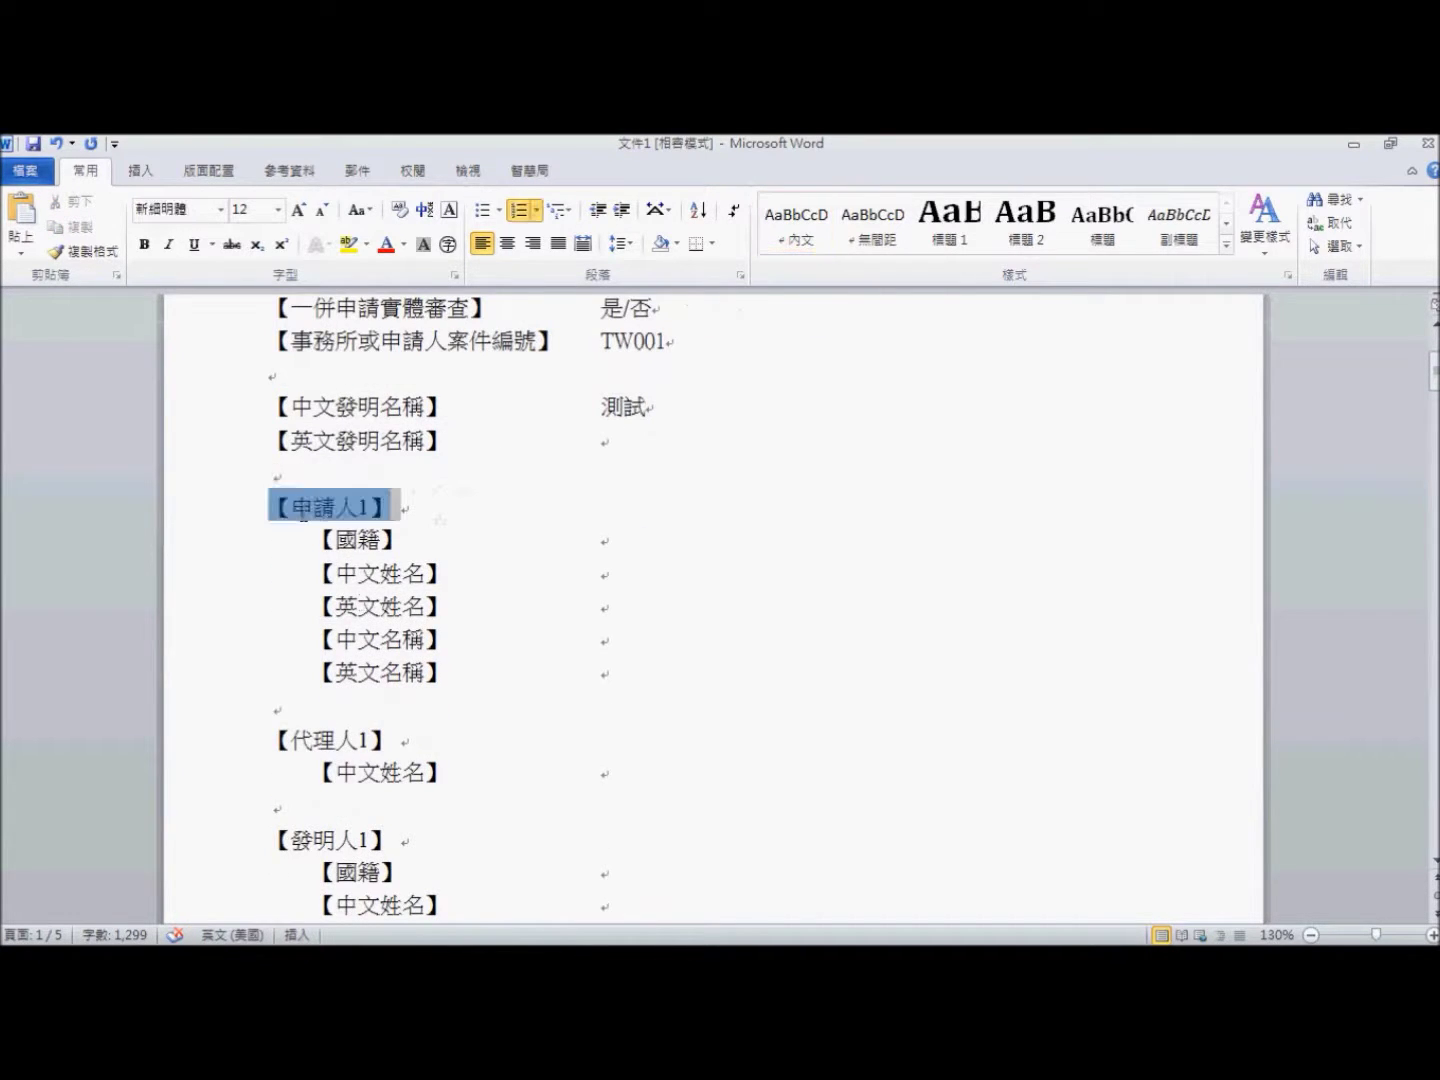
pyautogui.click(359, 605)
pyautogui.moveTo(332, 477); pyautogui.dragTo(684, 840)
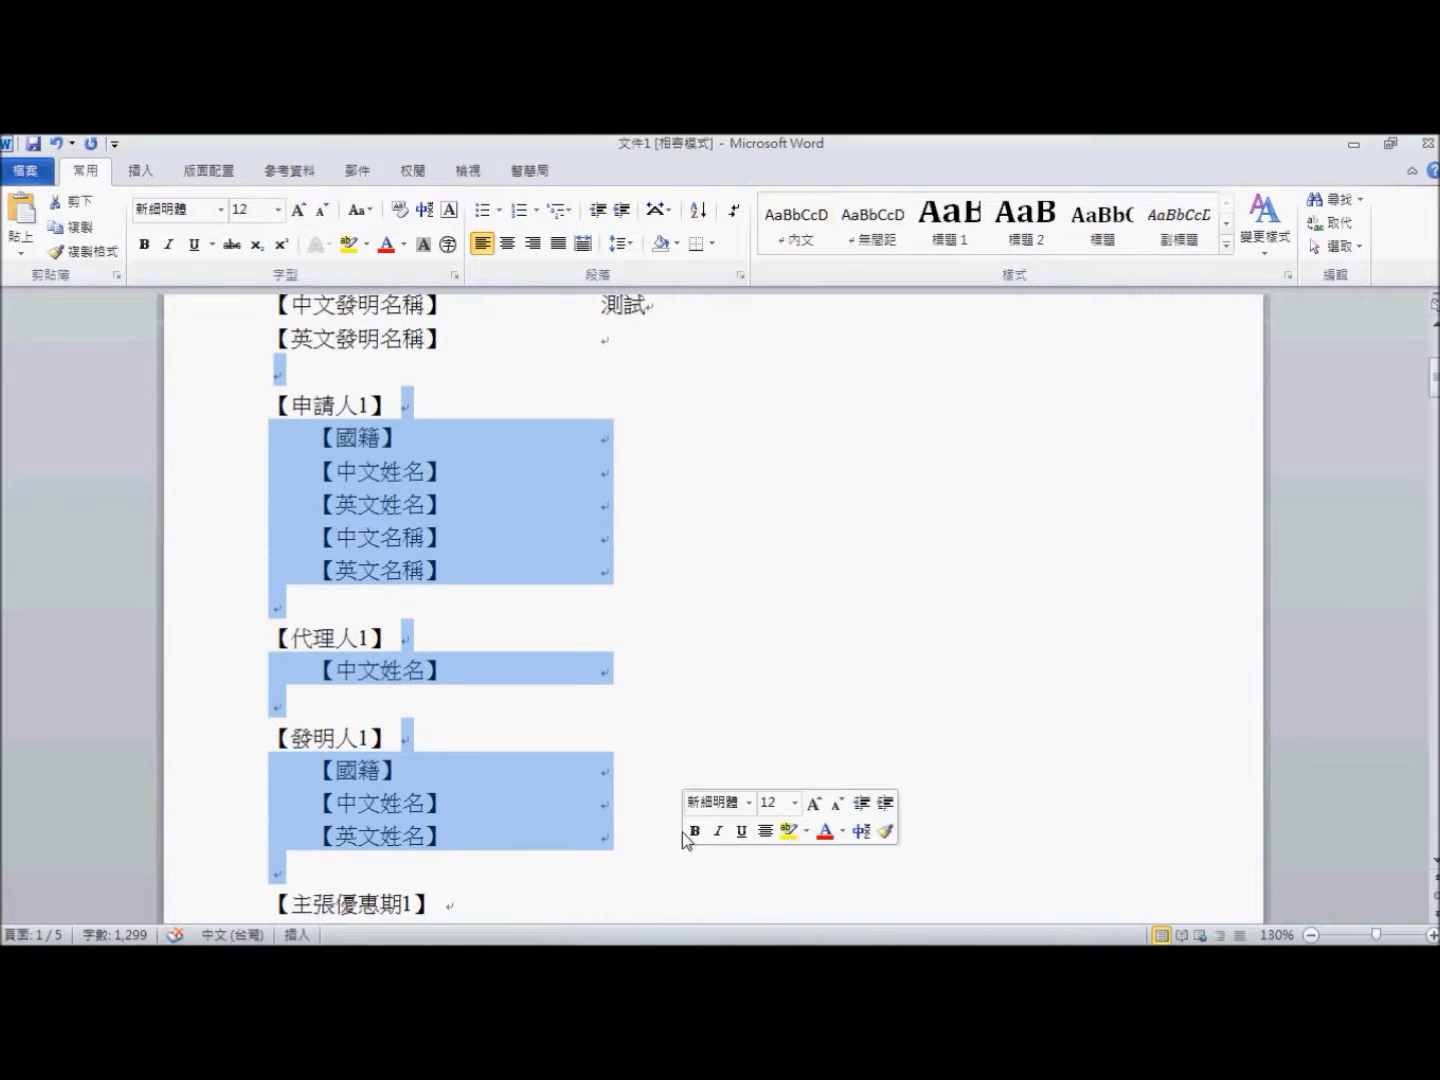
pyautogui.press('Delete')
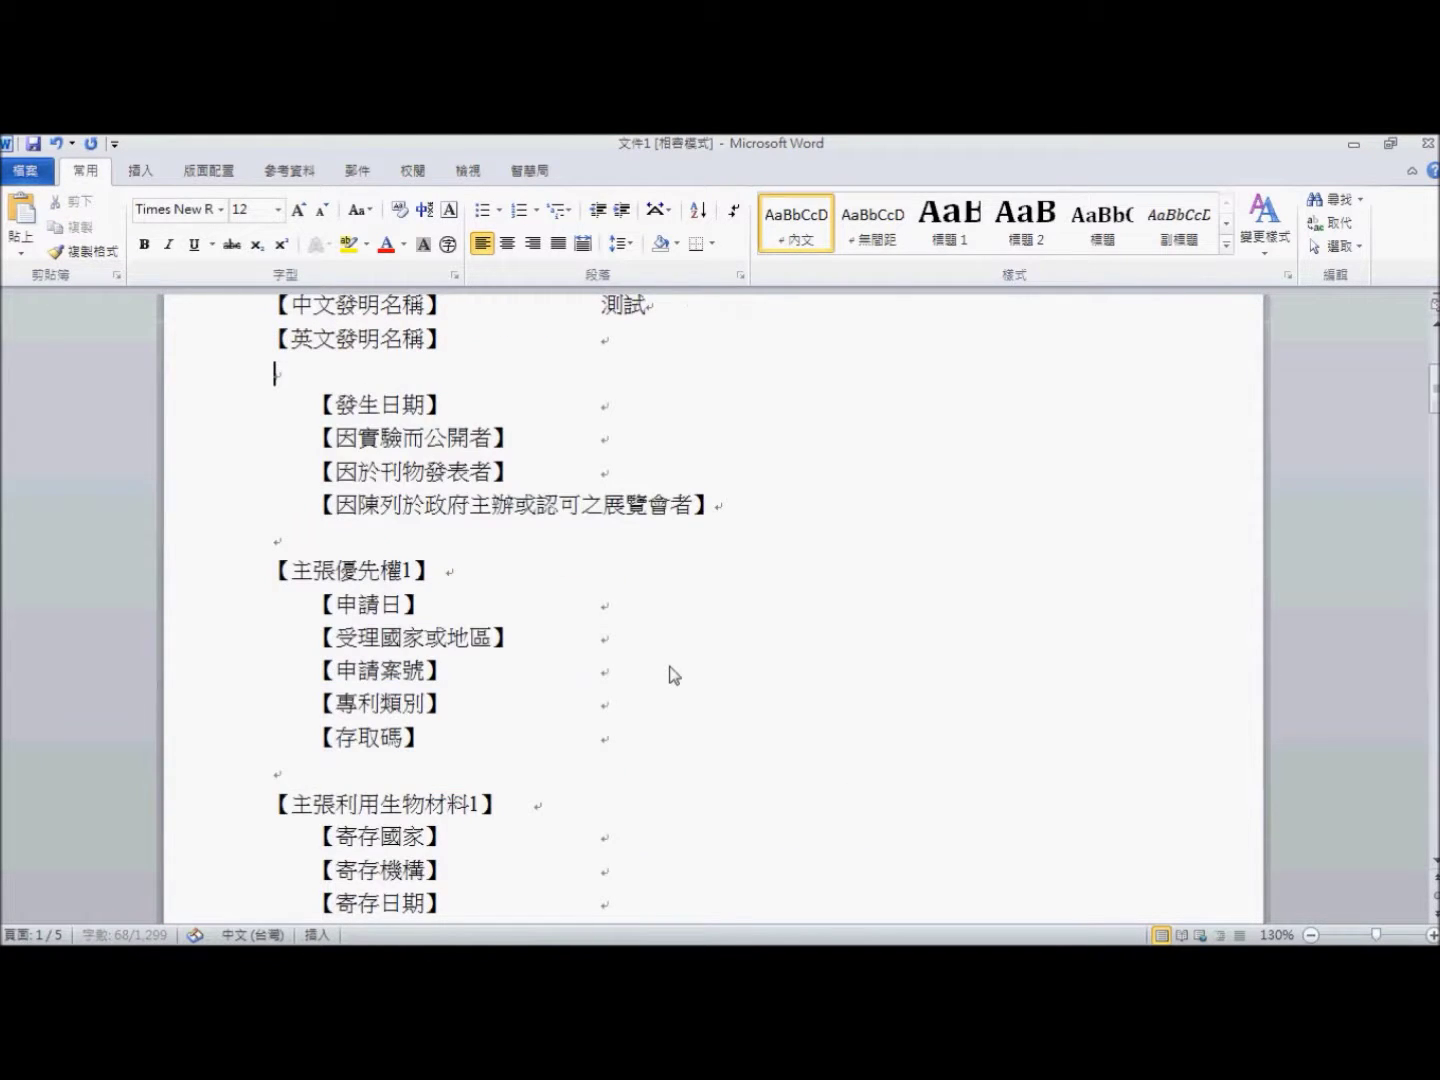
pyautogui.hotkey('ctrl', 'z')
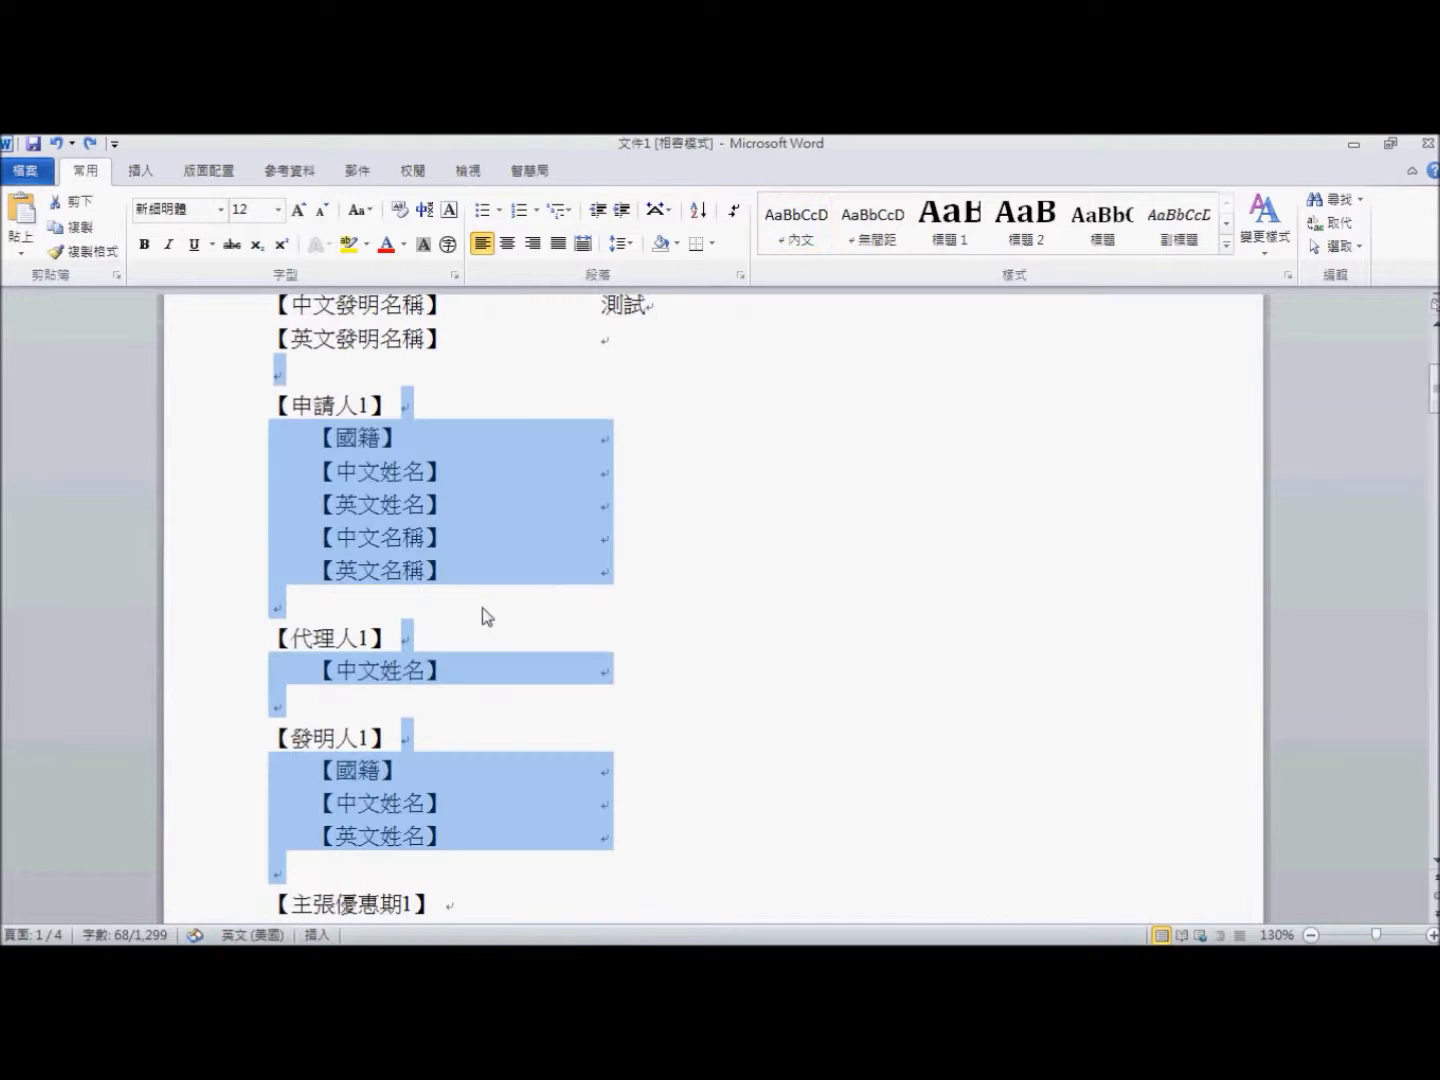
pyautogui.click(654, 842)
pyautogui.moveTo(654, 842); pyautogui.dragTo(255, 384)
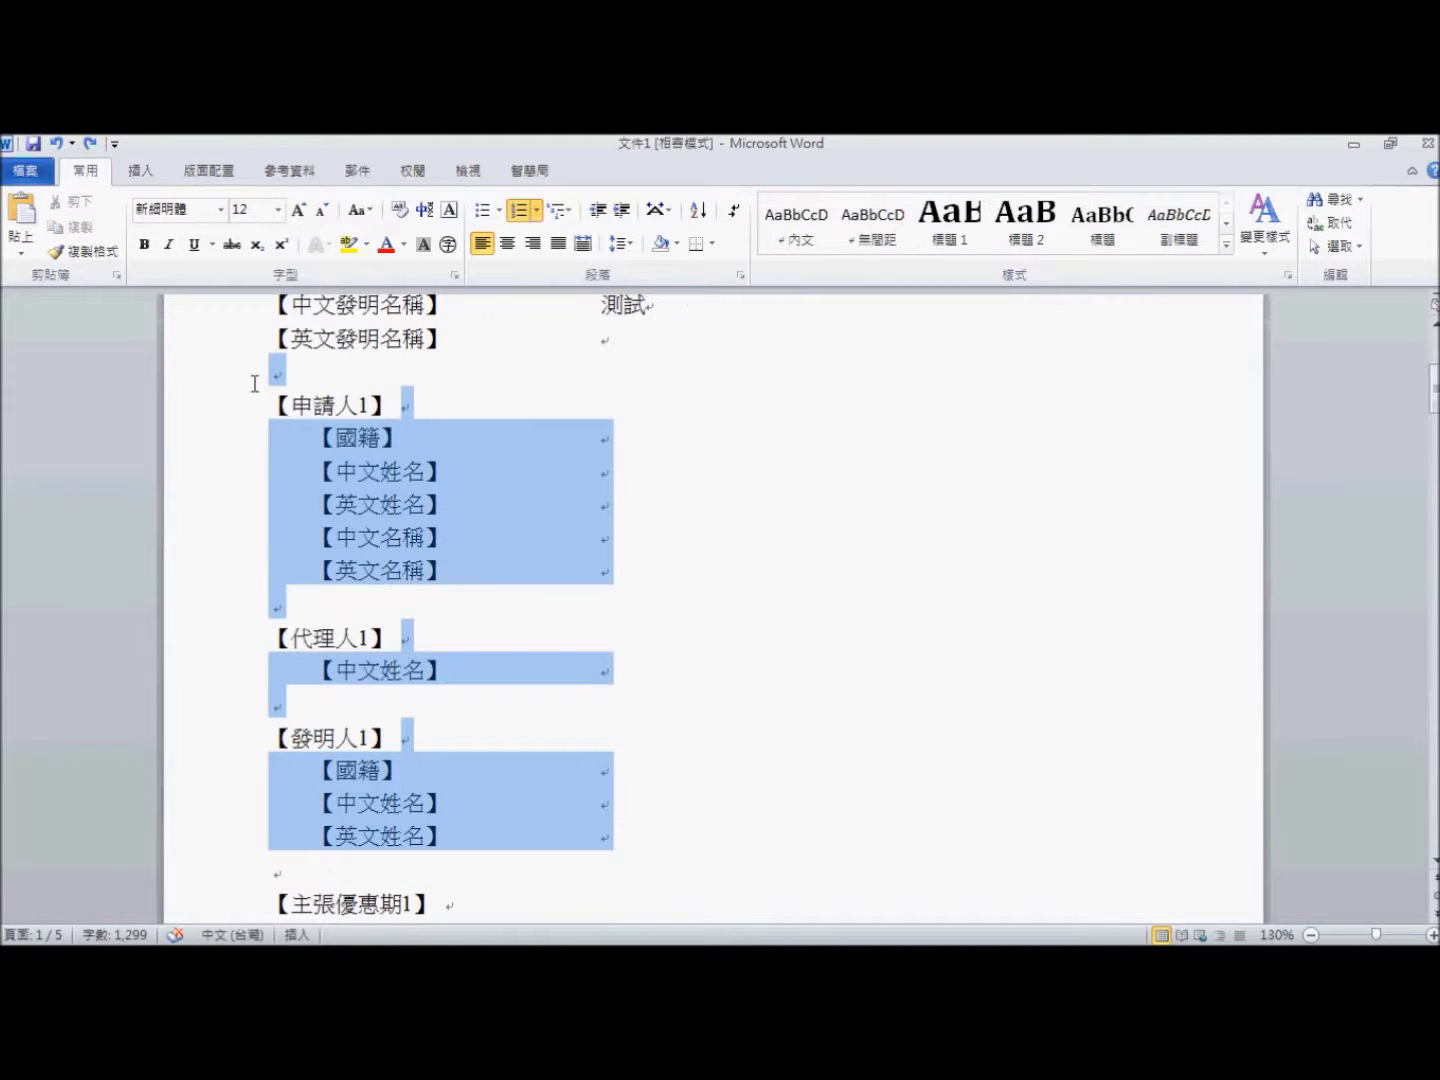
pyautogui.press('Delete')
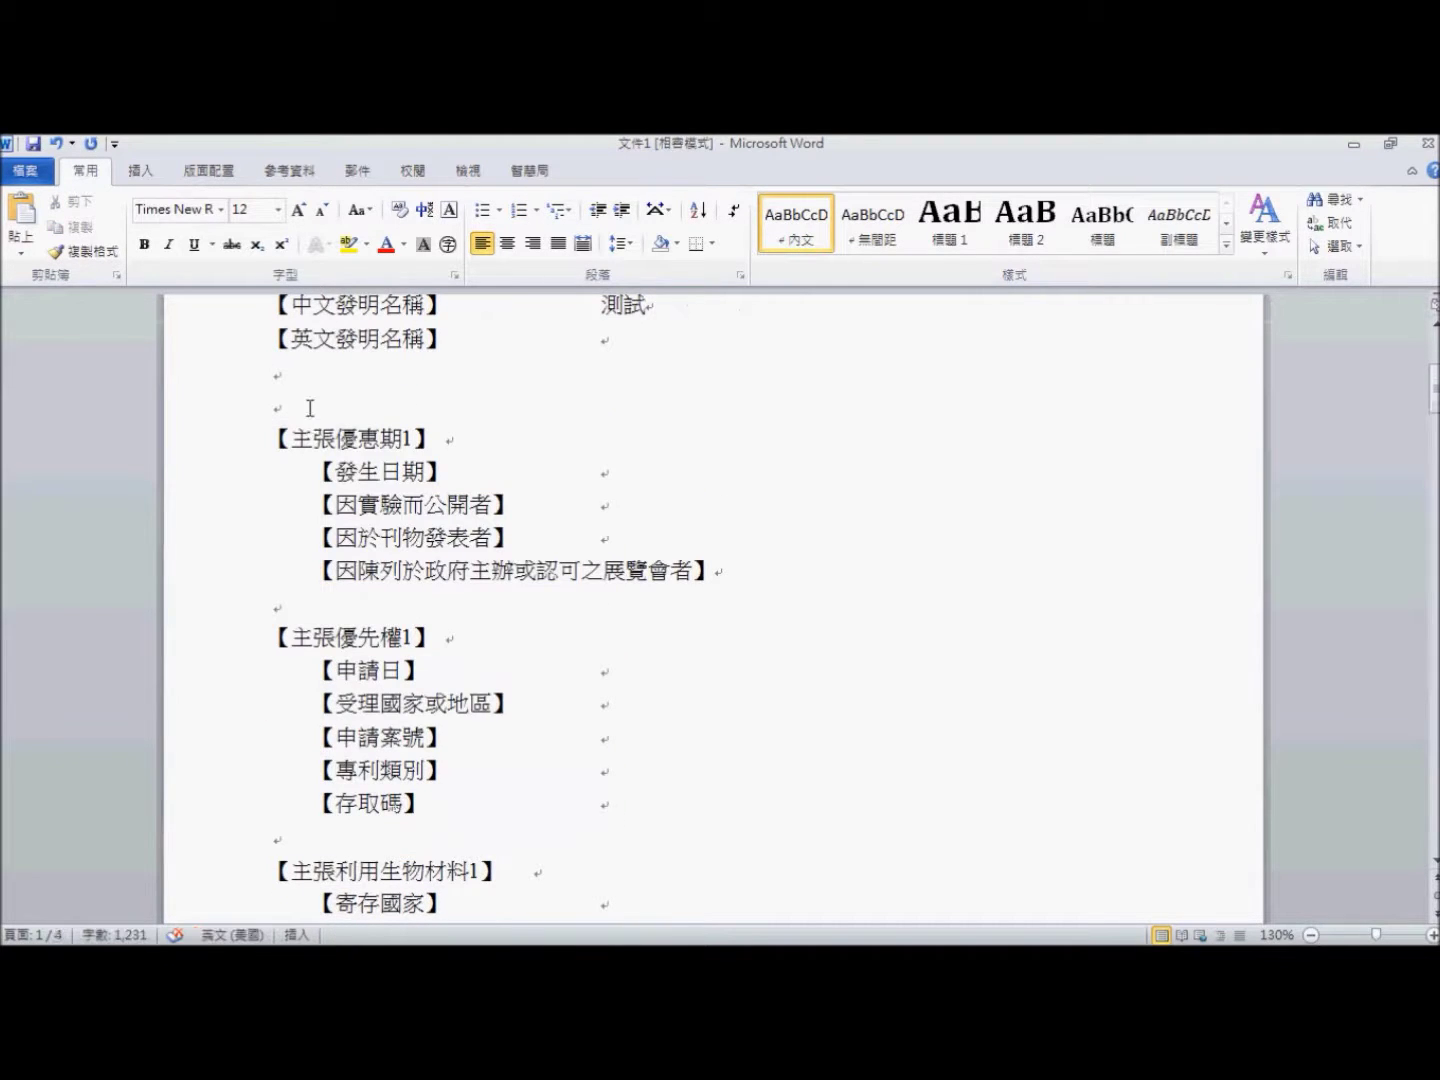
pyautogui.press('Return')
pyautogui.press('Return')
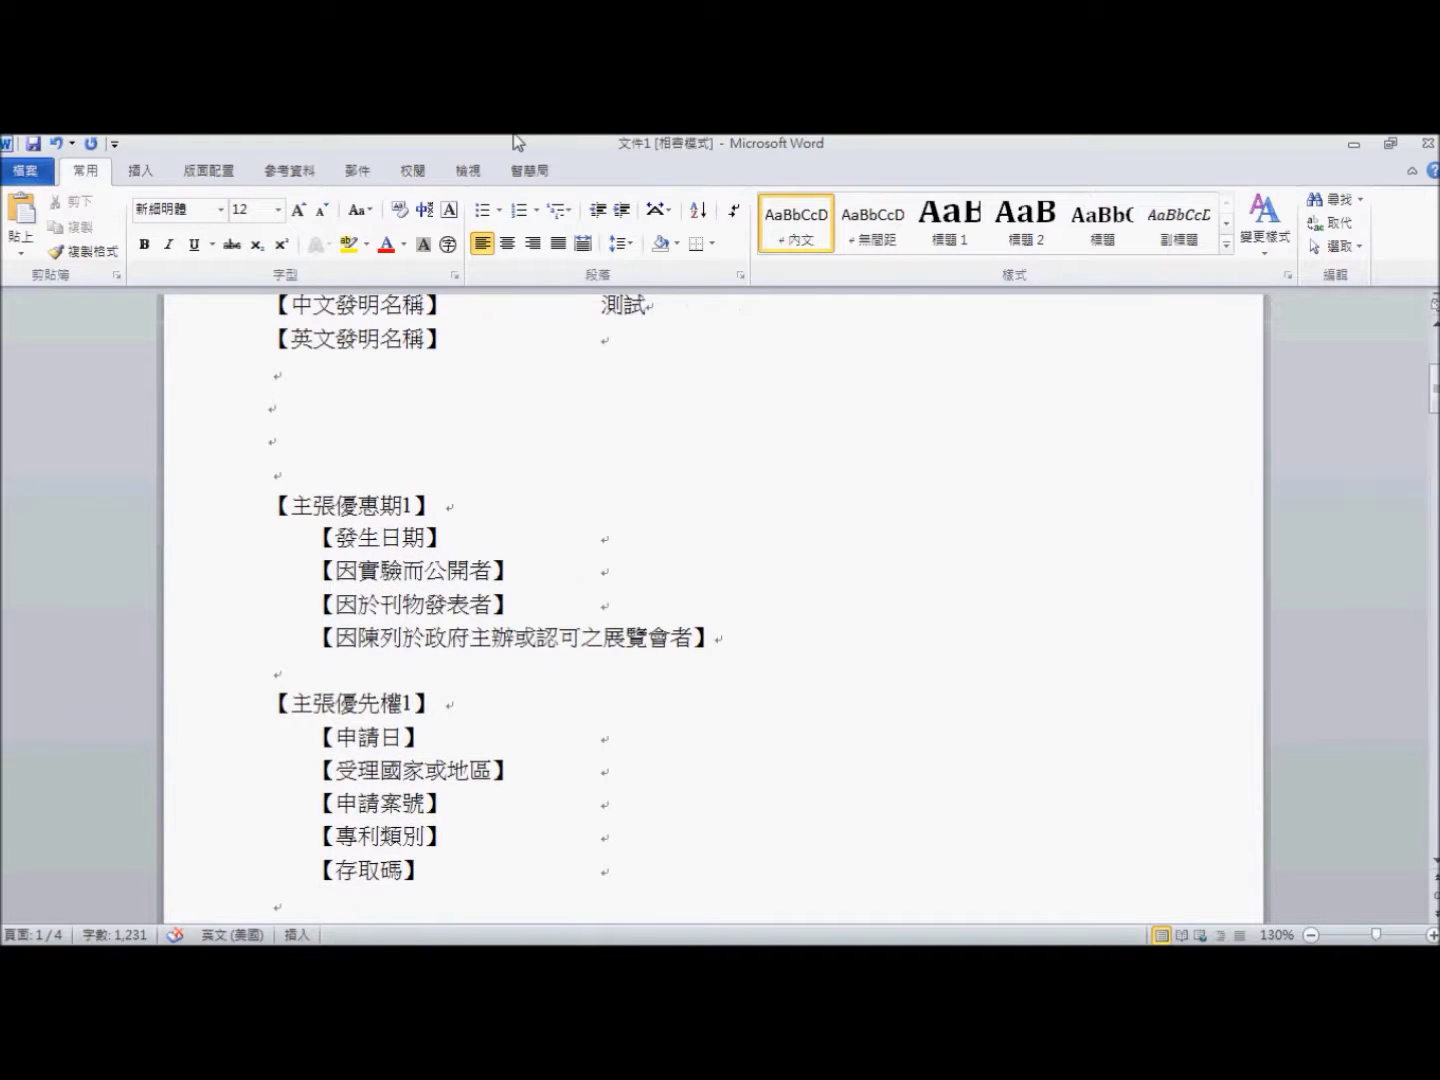
# - Open the 智慧局 通訊錄 and start a new client member with code TW001
pyautogui.click(529, 170)
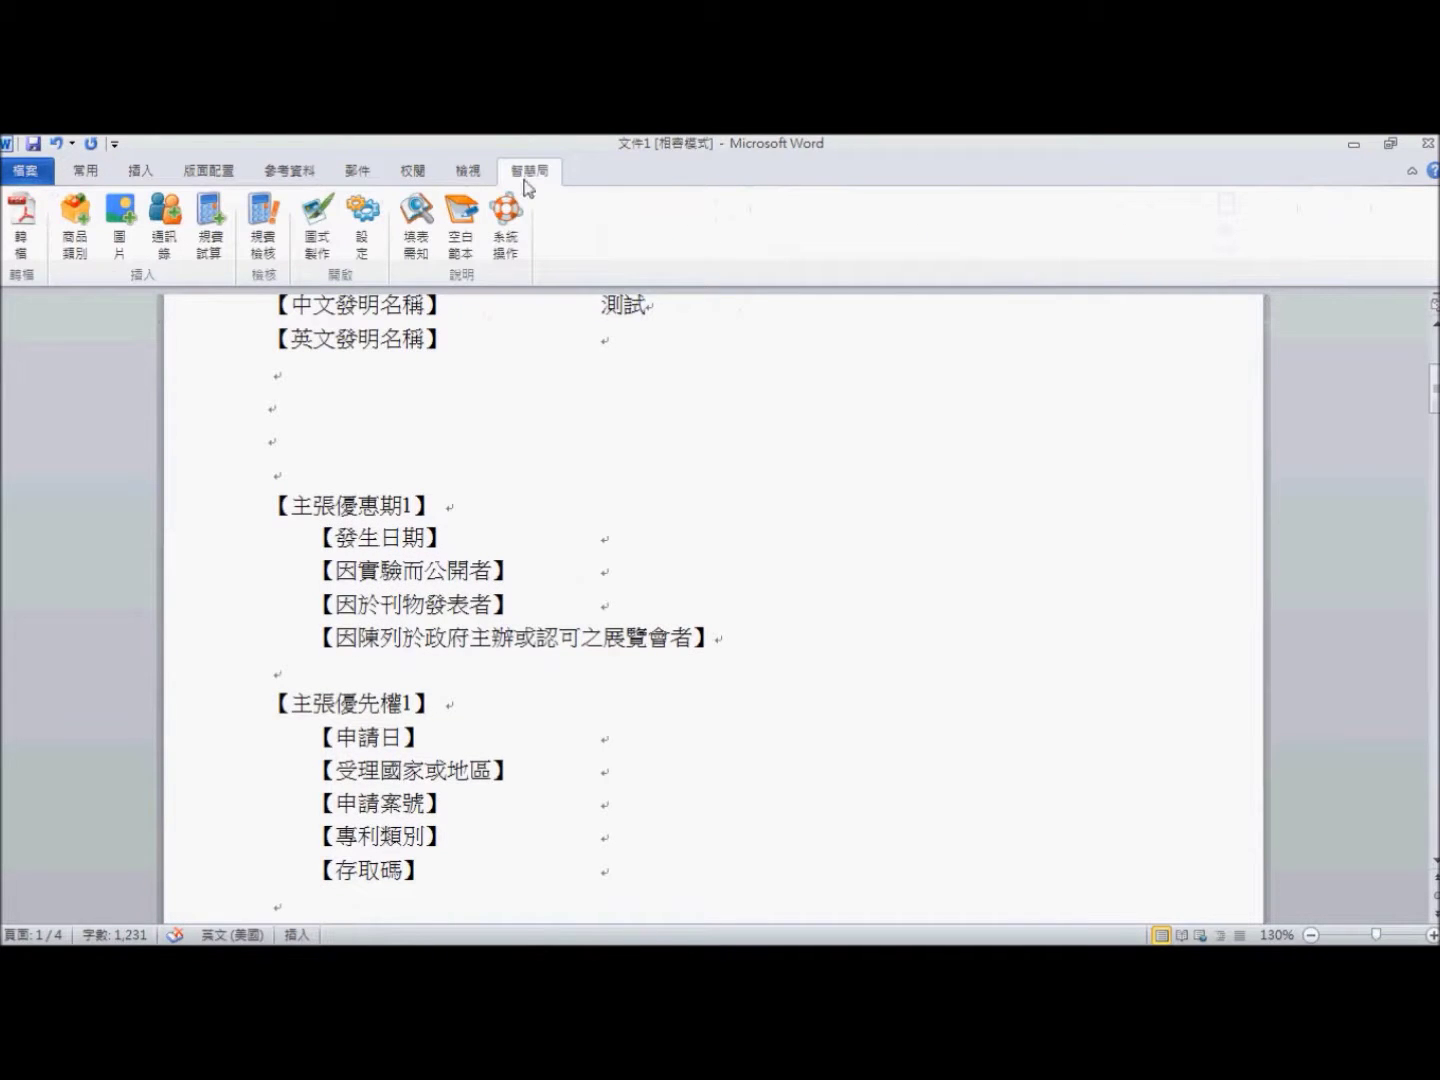
pyautogui.click(165, 232)
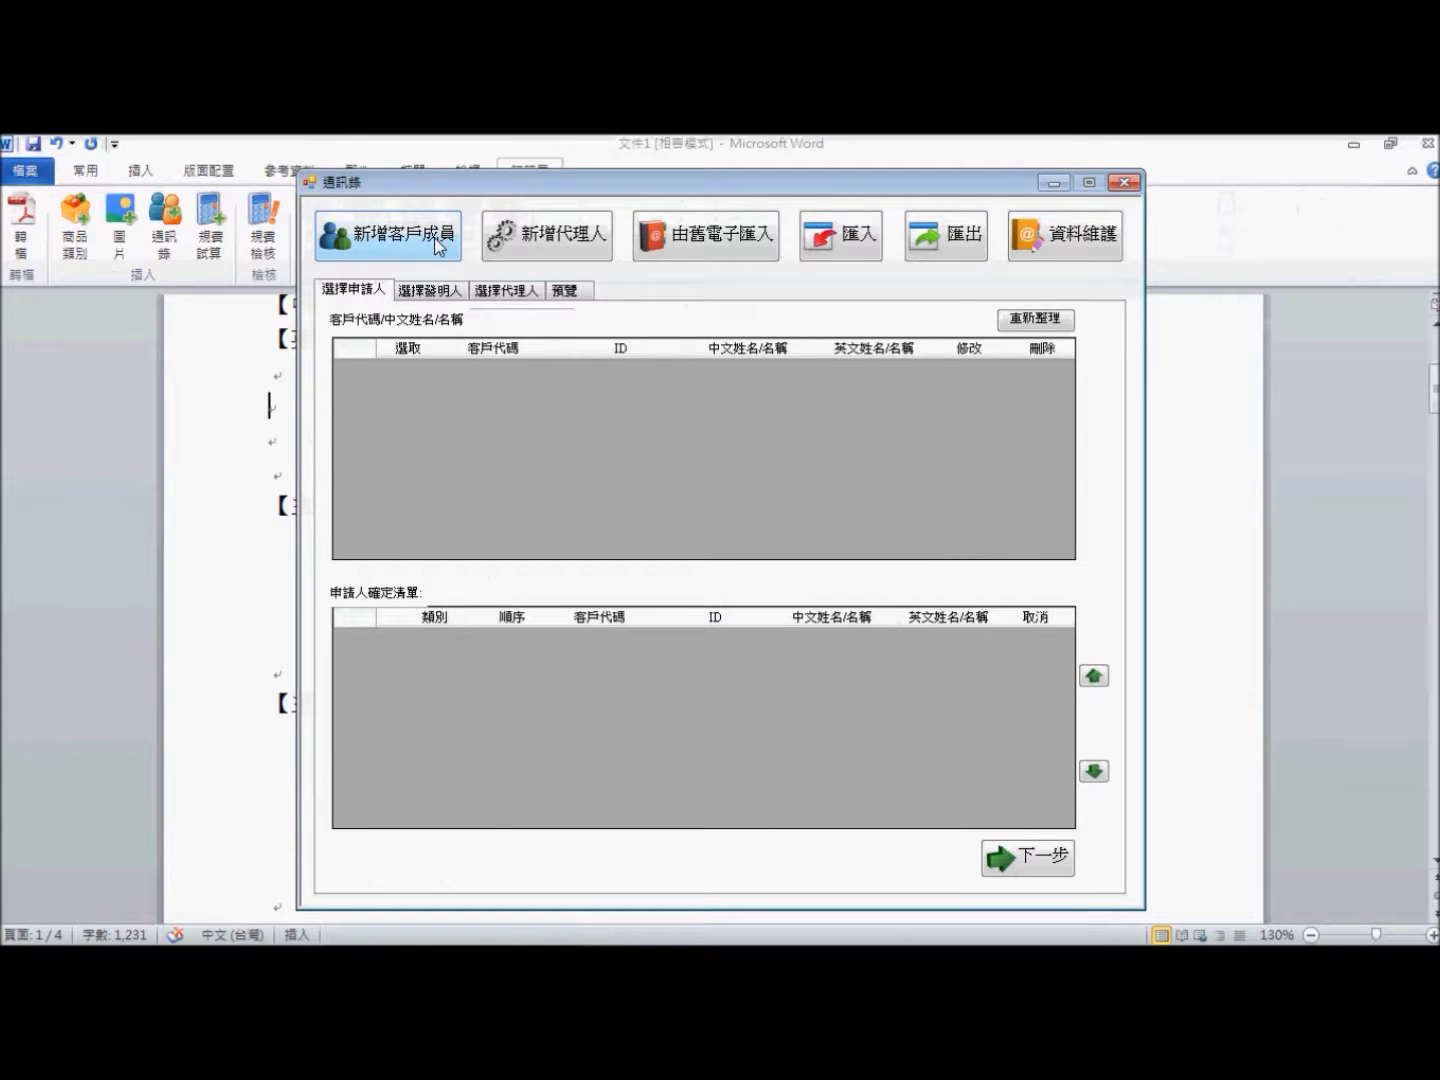
pyautogui.click(440, 245)
pyautogui.write('TW001')
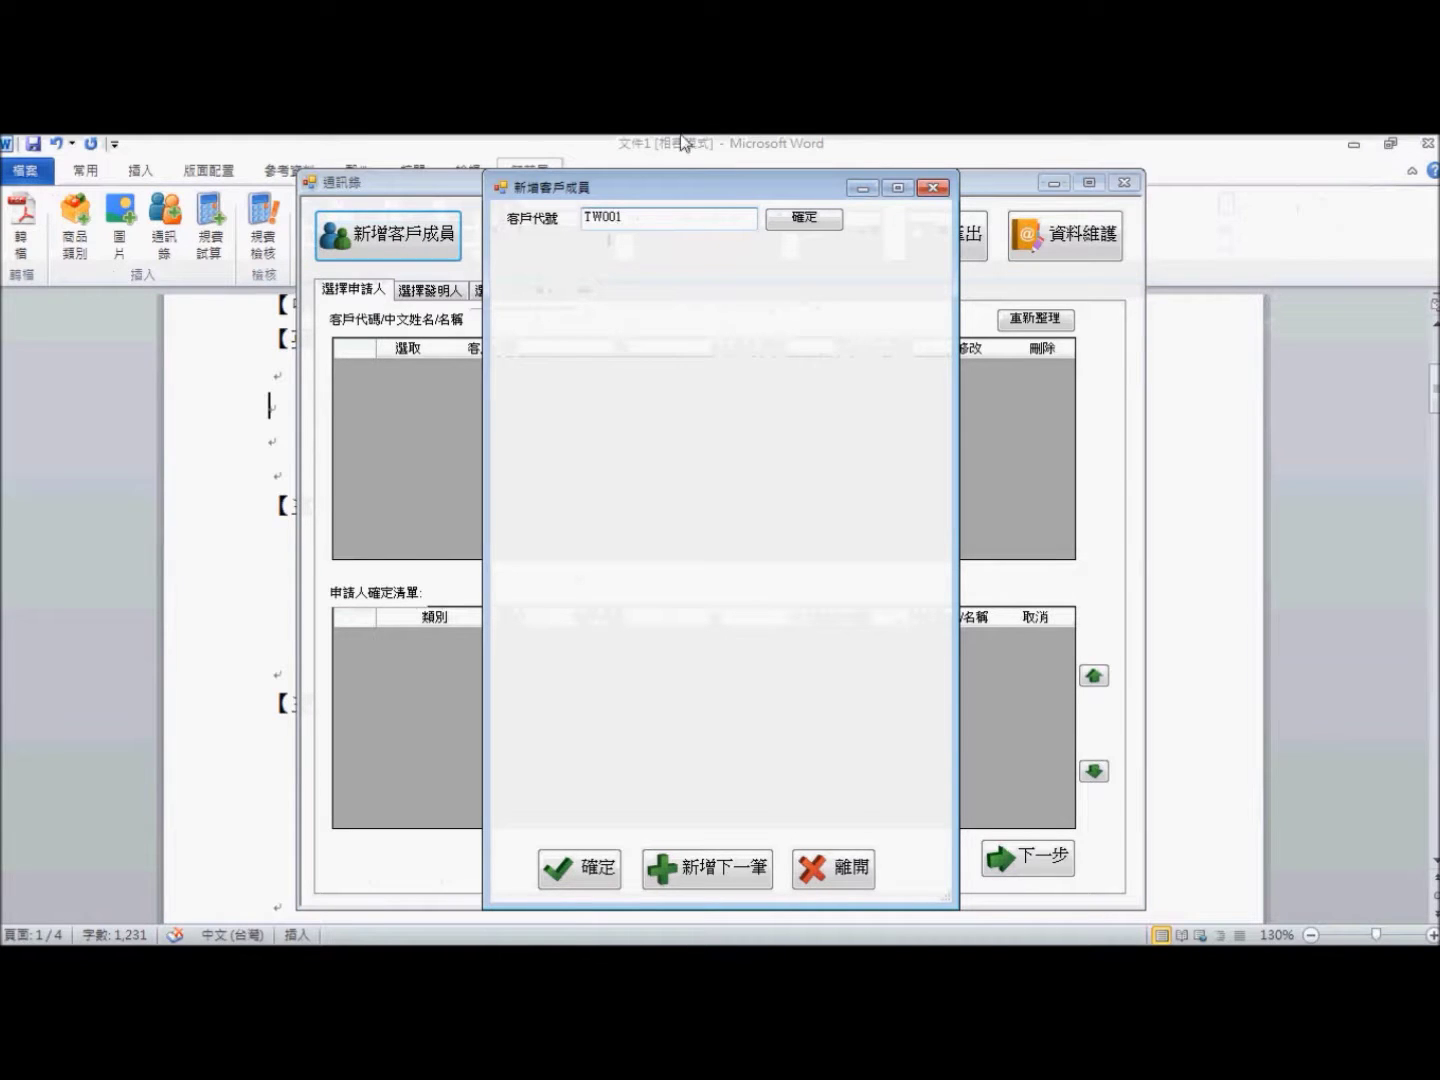
# - Confirm the code and make the member a US美國 company named 美國公司
pyautogui.click(804, 218)
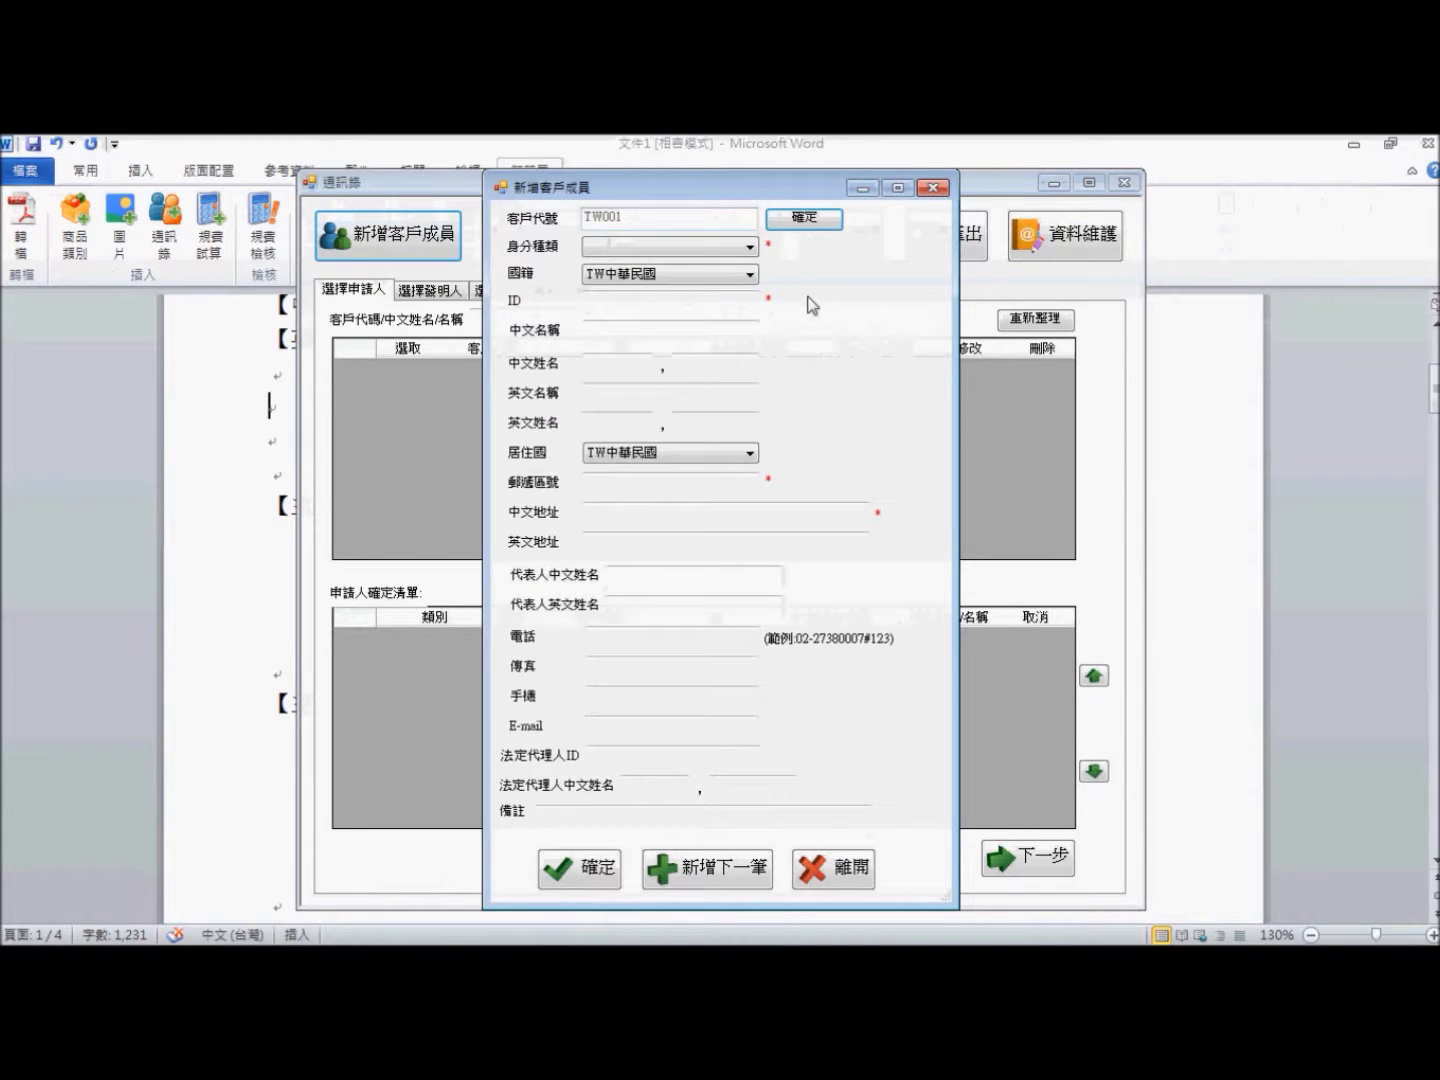
pyautogui.click(732, 250)
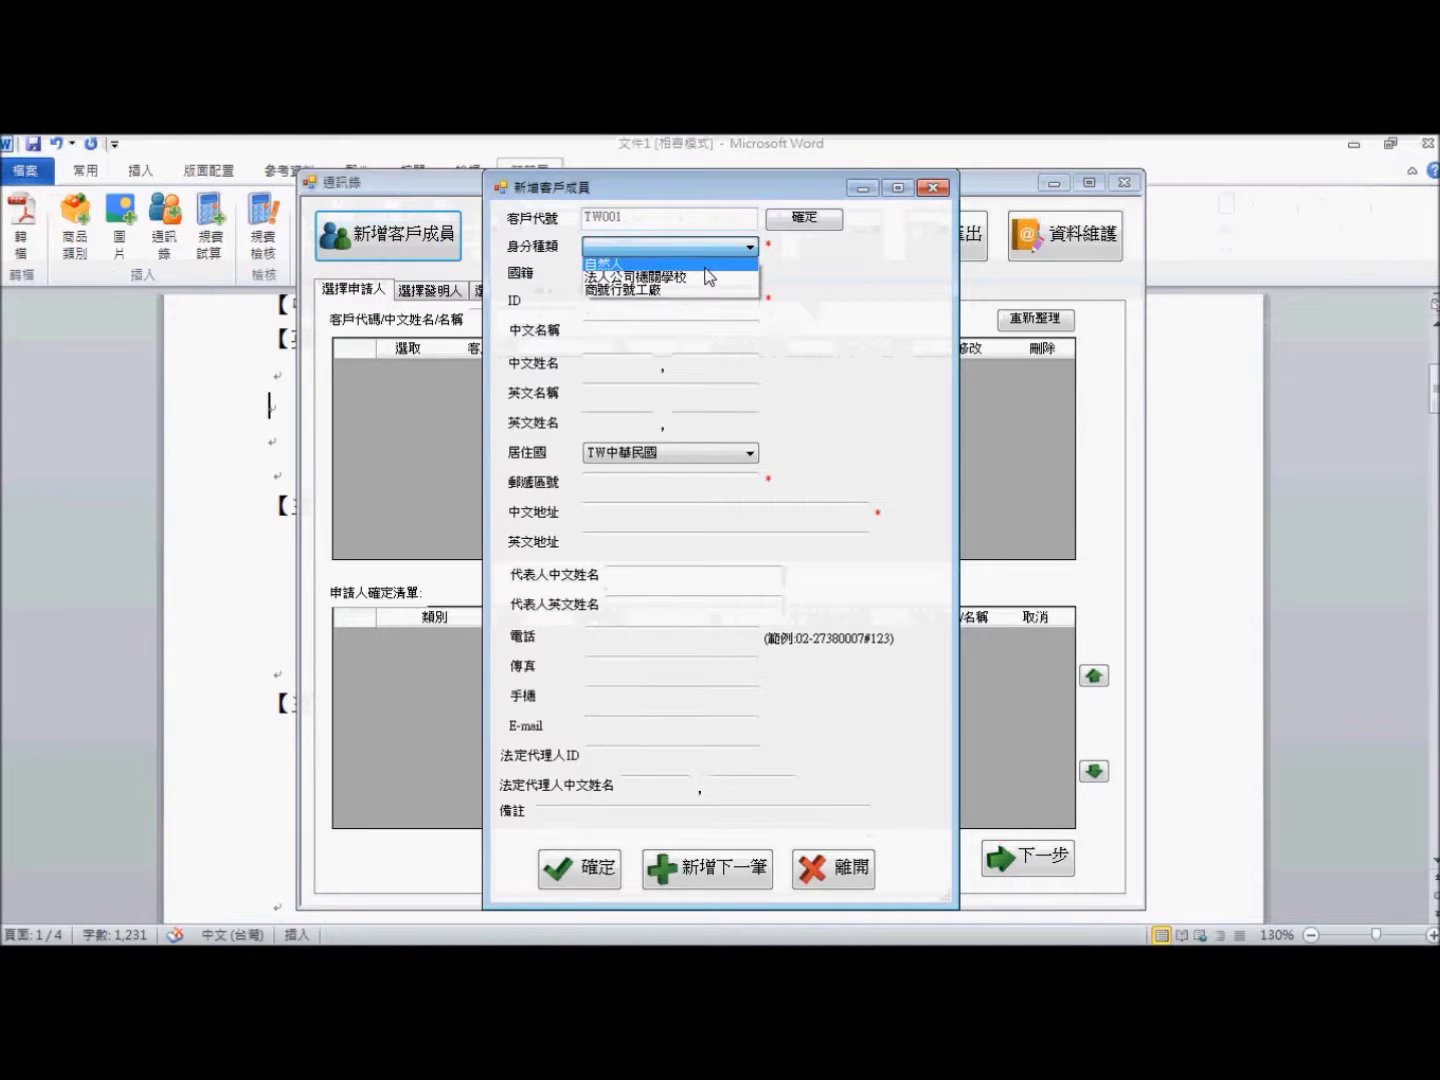
pyautogui.click(706, 276)
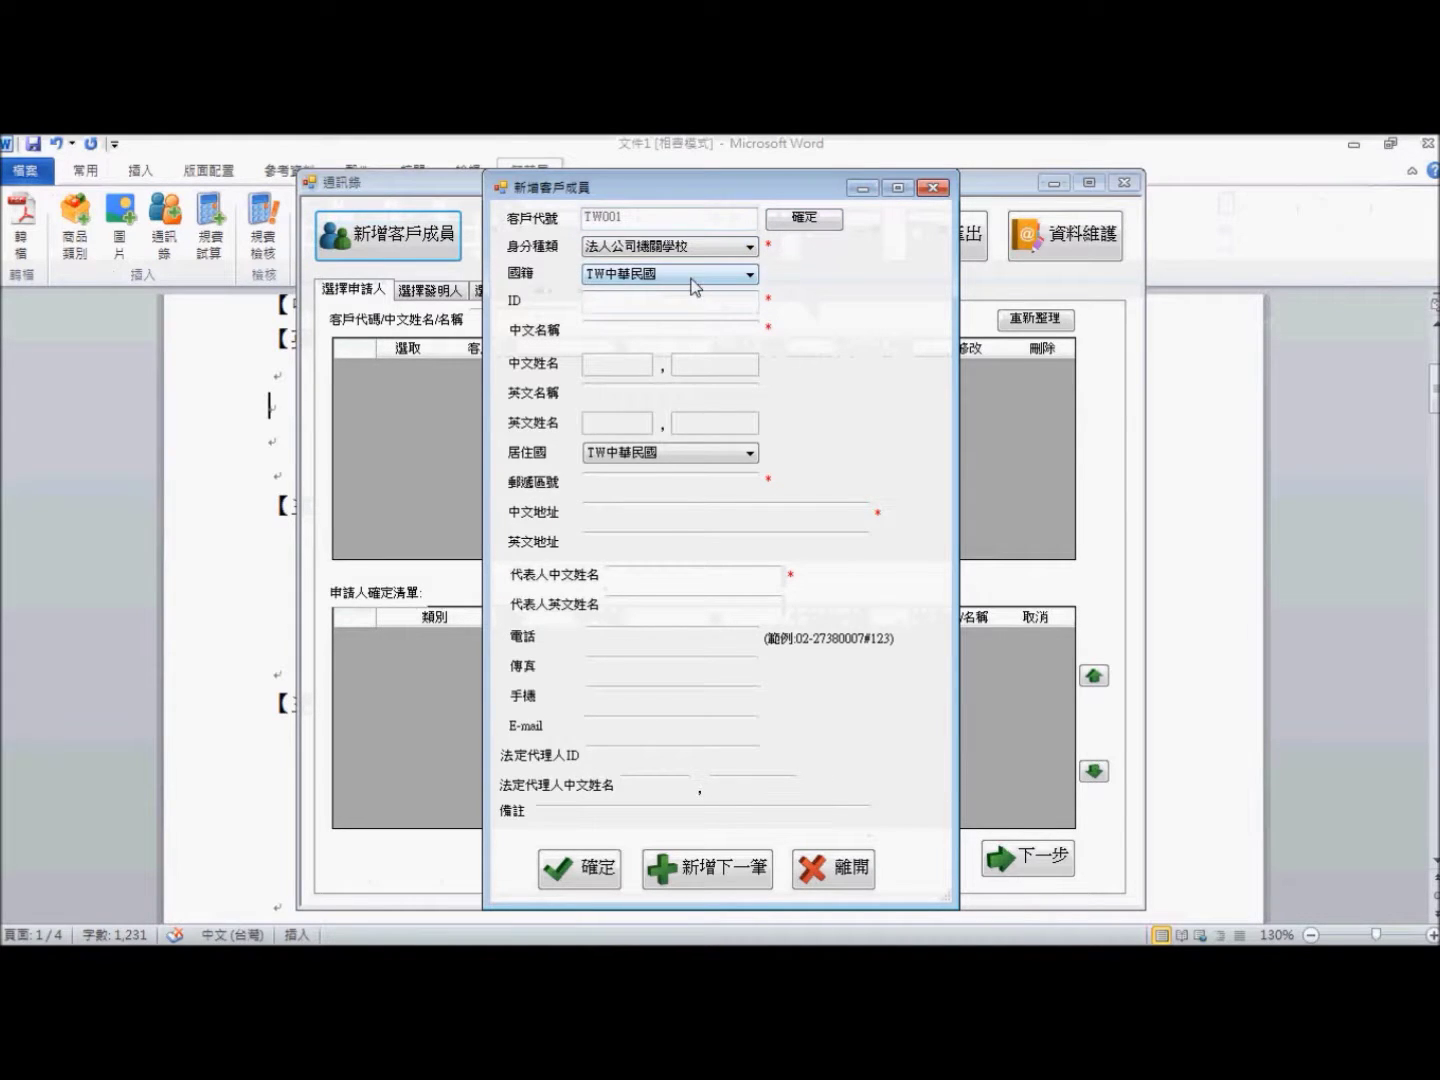
pyautogui.click(695, 287)
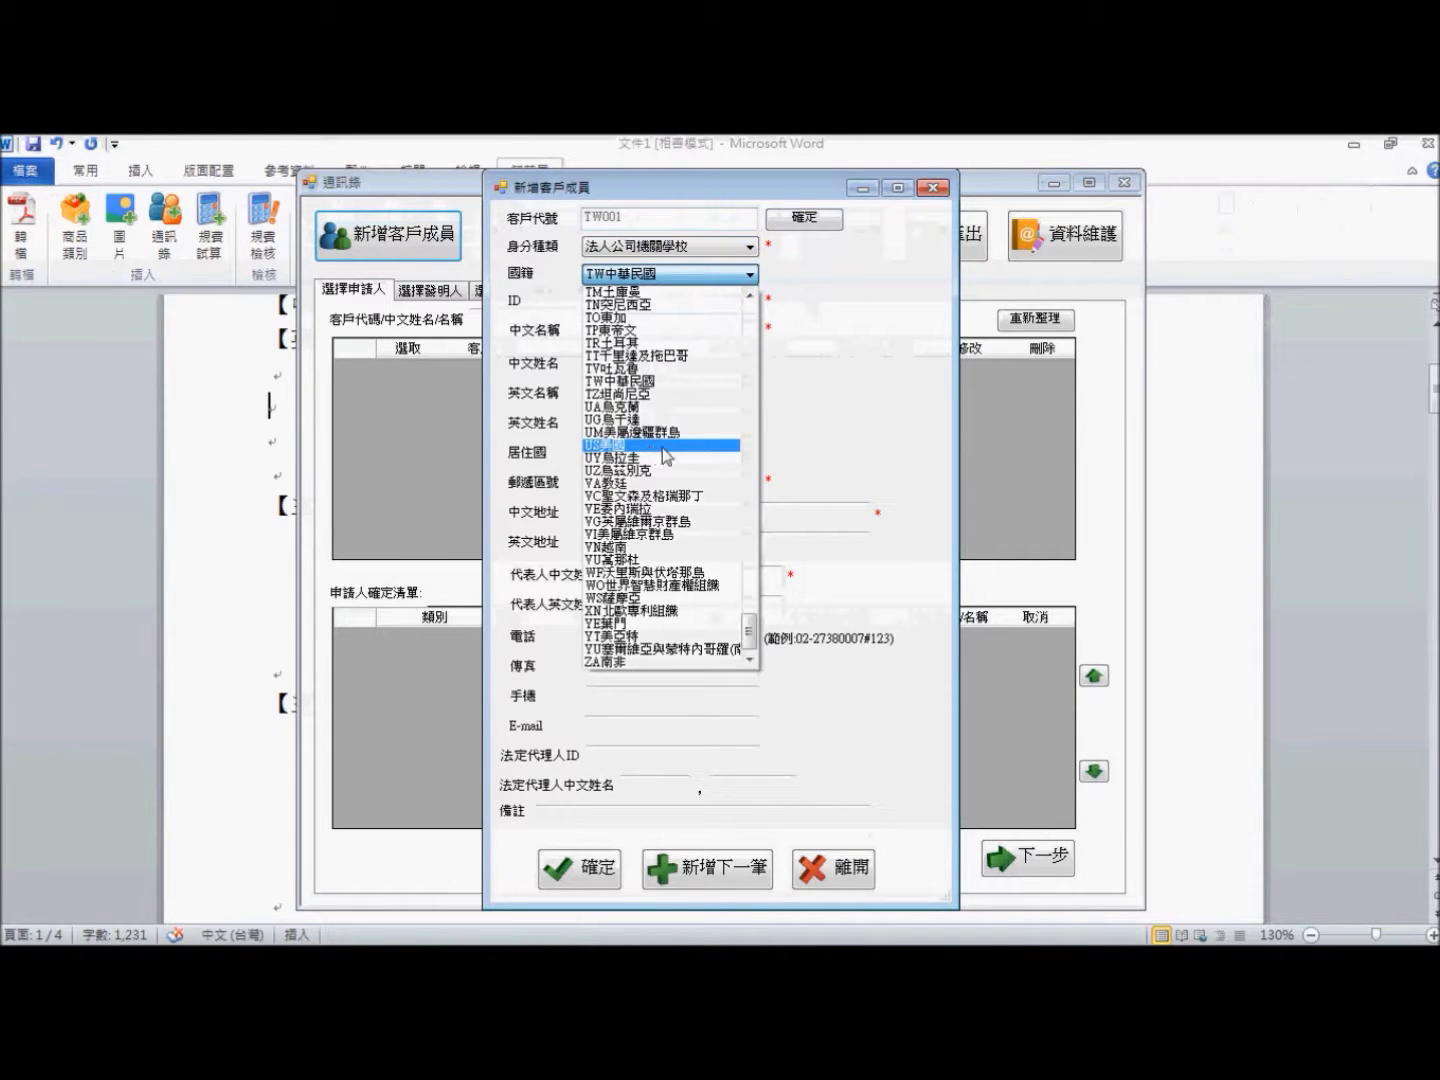
pyautogui.click(666, 446)
pyautogui.click(646, 327)
pyautogui.write('a')
pyautogui.press('BackSpace')
pyautogui.write('口美國塞')
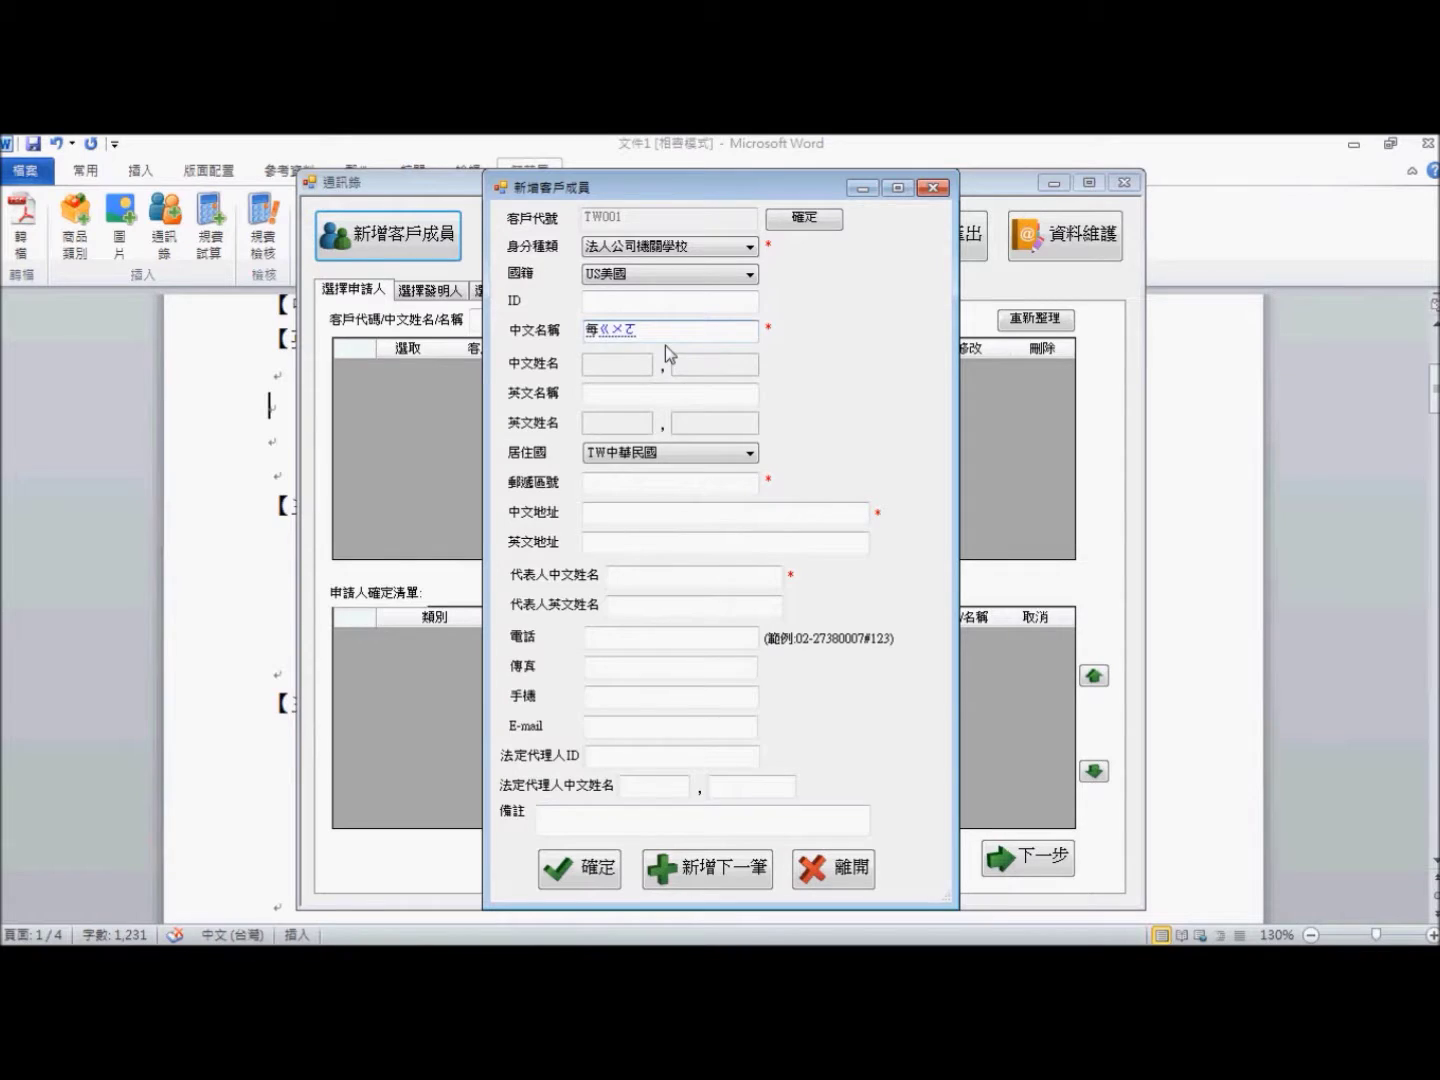
pyautogui.press('BackSpace')
pyautogui.write('公司')
pyautogui.press('Return')
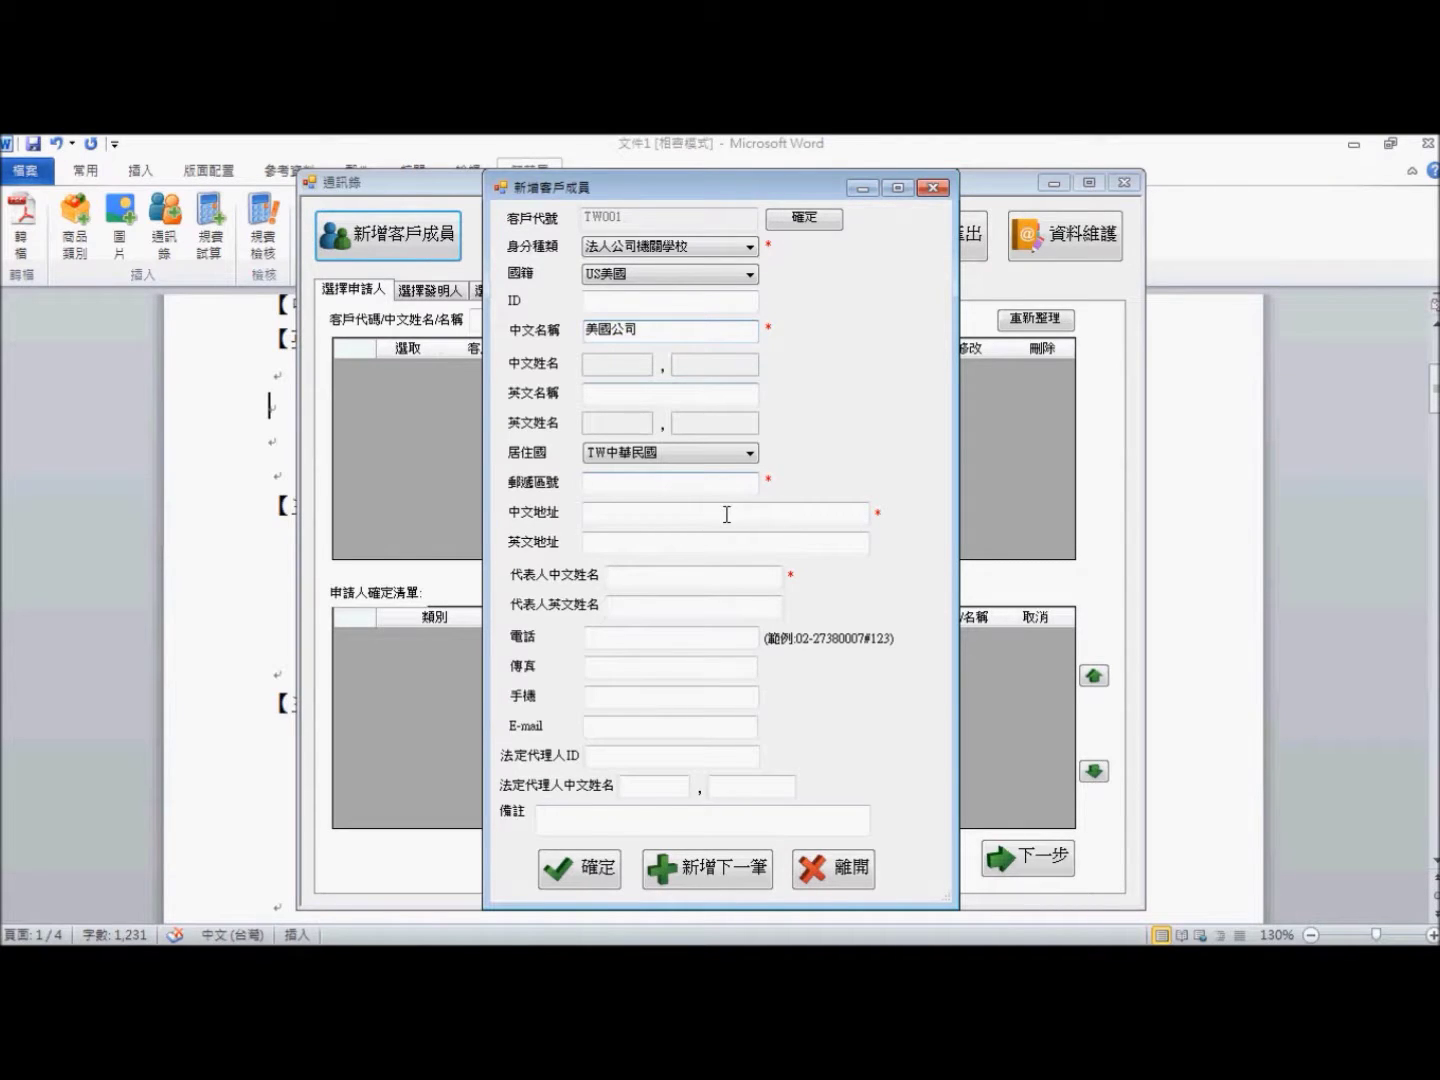
# - Set residence to US美國, English address USA, enter the representative's name, and save
pyautogui.click(647, 455)
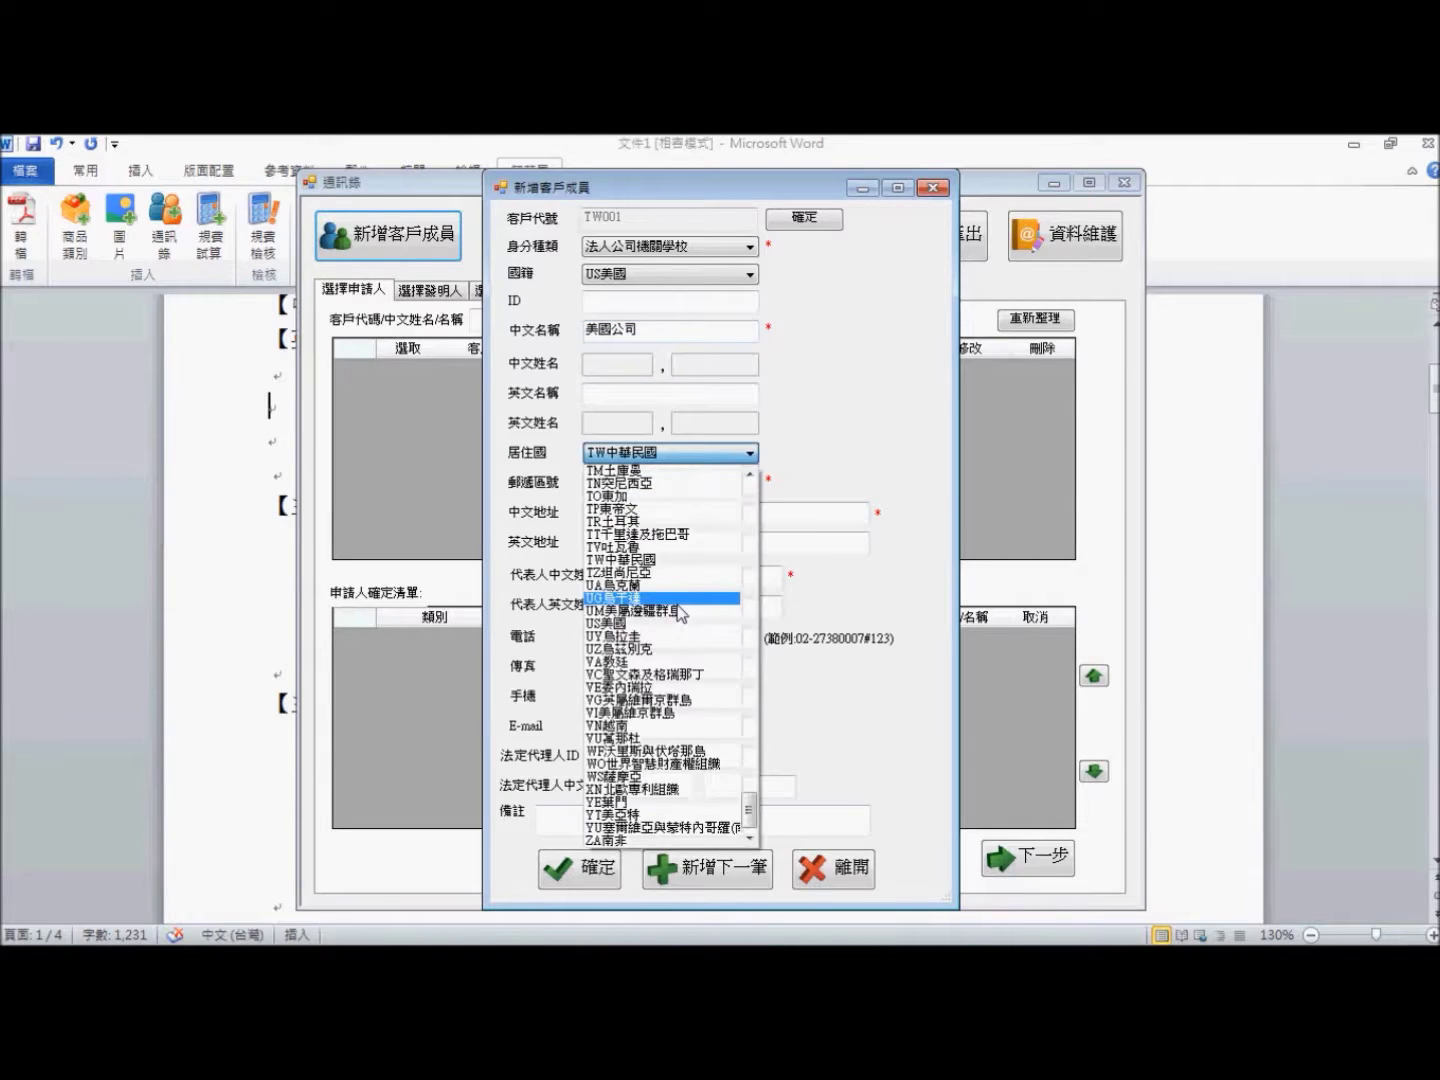
pyautogui.click(674, 622)
pyautogui.click(648, 543)
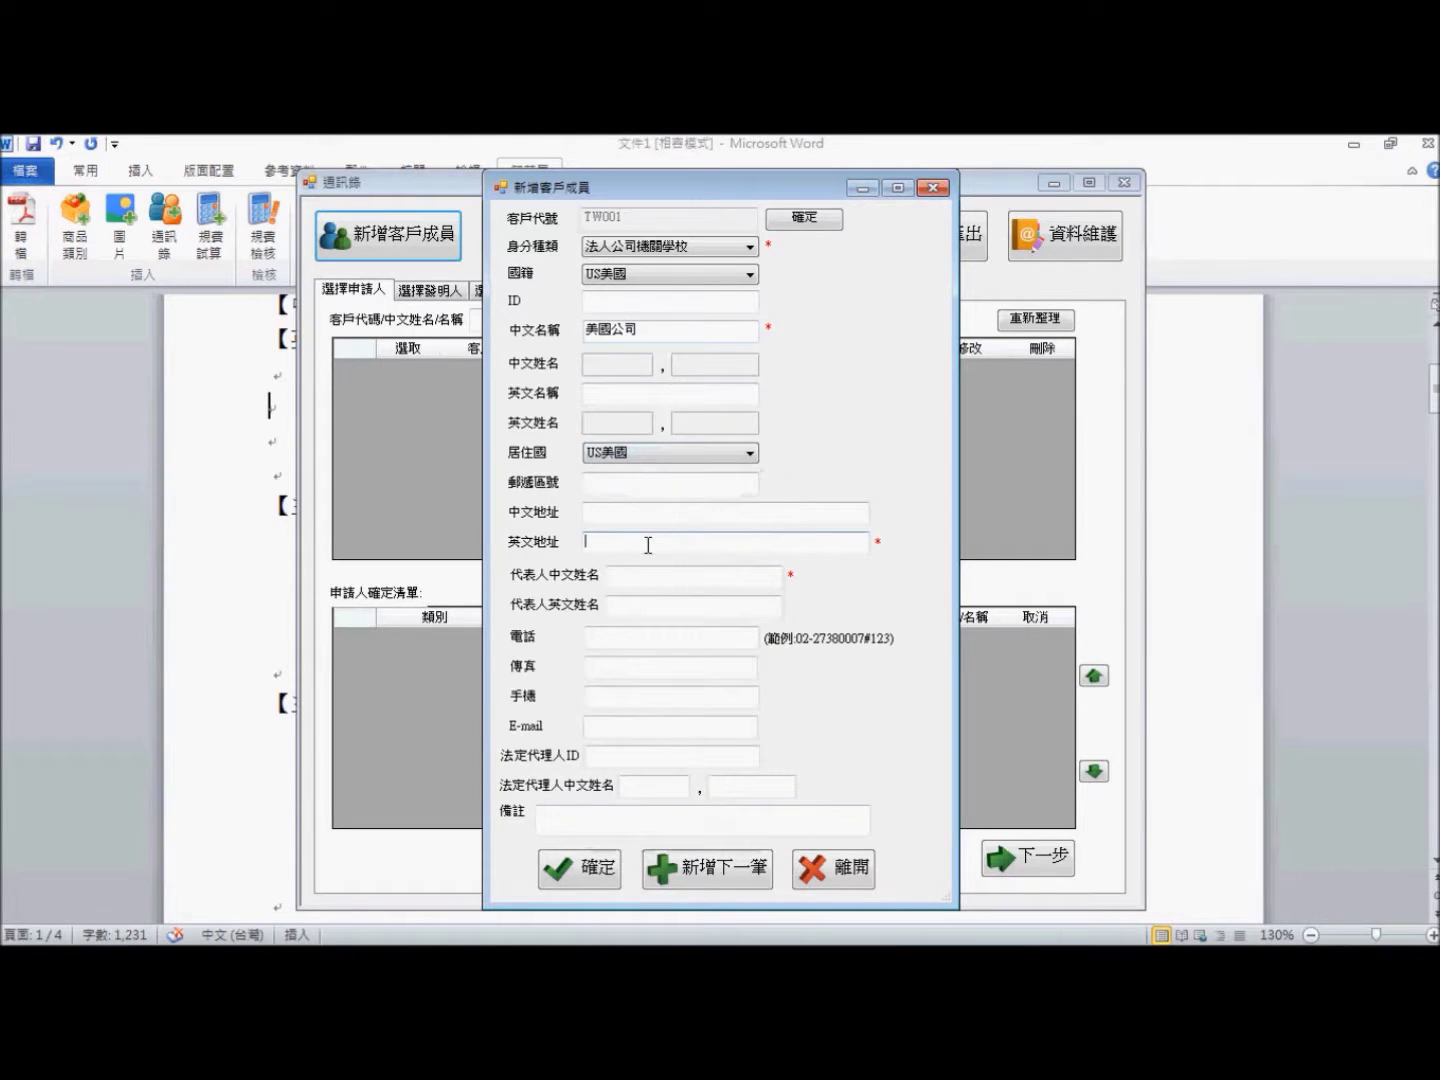
pyautogui.write('USA')
pyautogui.click(717, 578)
pyautogui.write('無')
pyautogui.write('美黑')
pyautogui.write('無')
pyautogui.write('美國')
pyautogui.write('人')
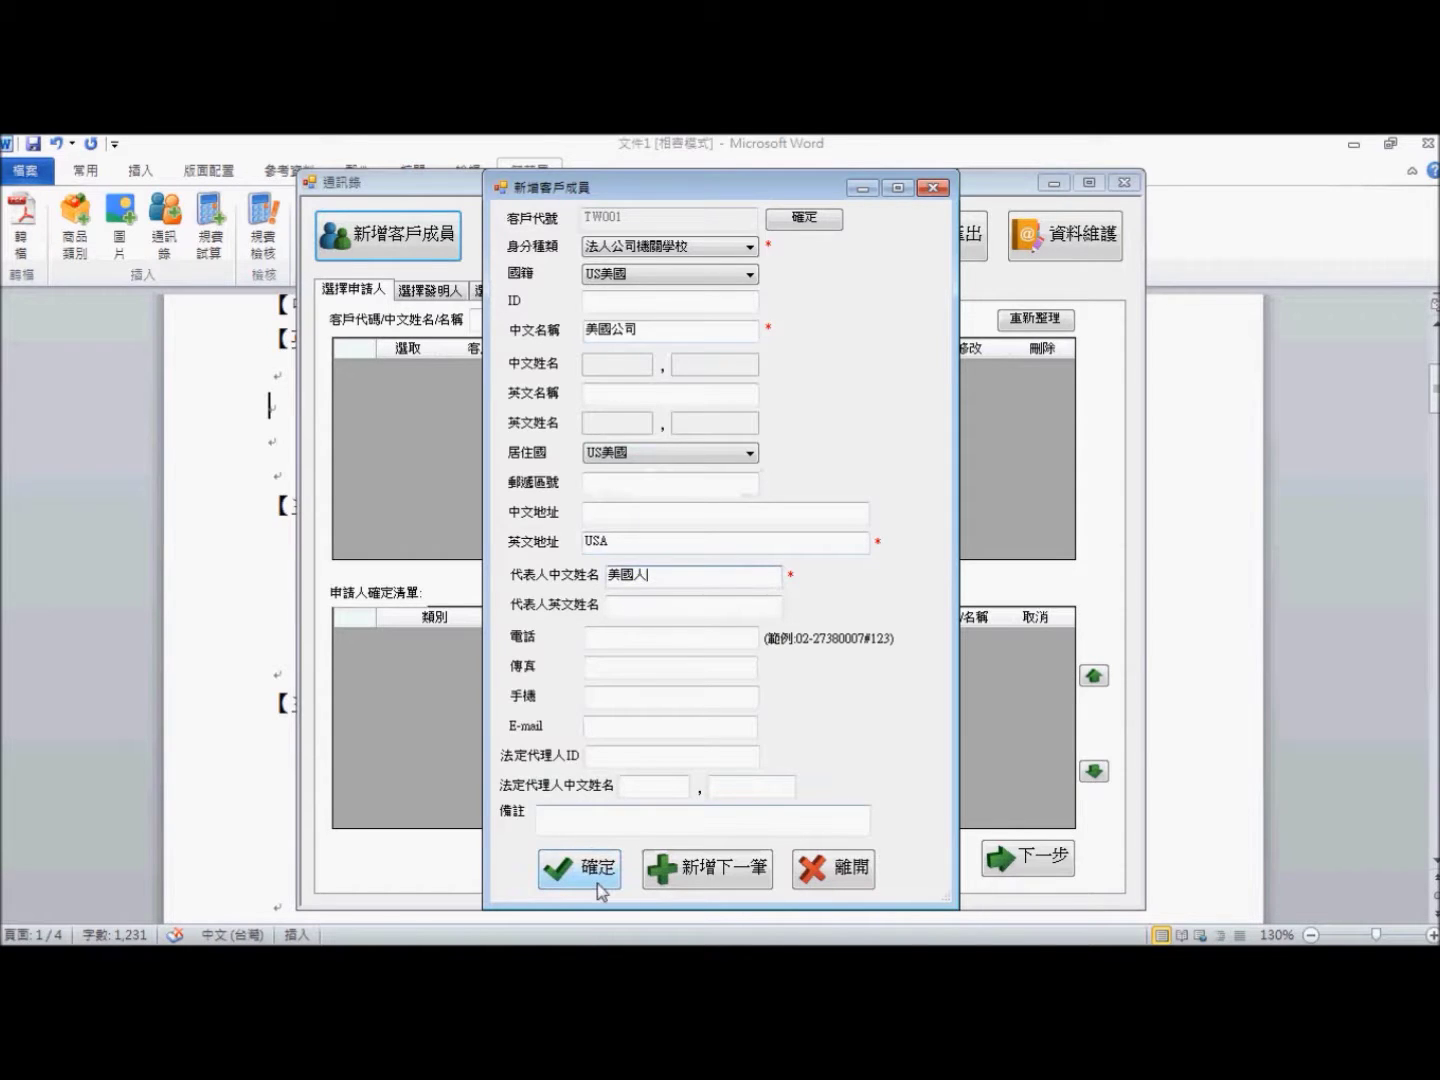
pyautogui.click(697, 862)
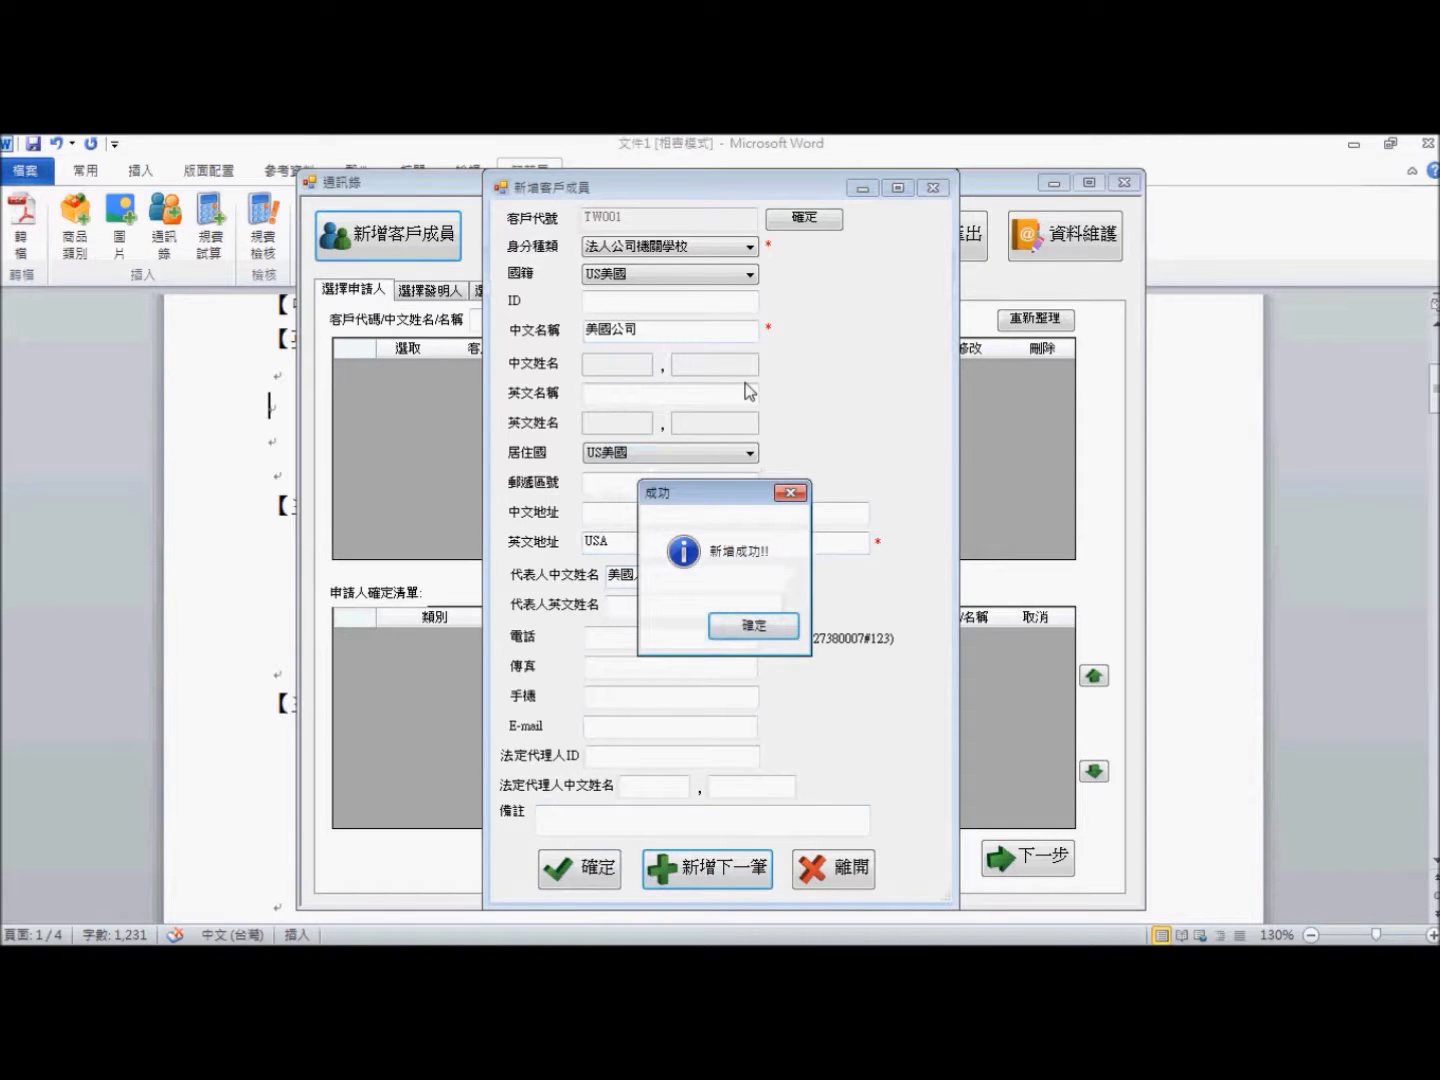
pyautogui.click(780, 626)
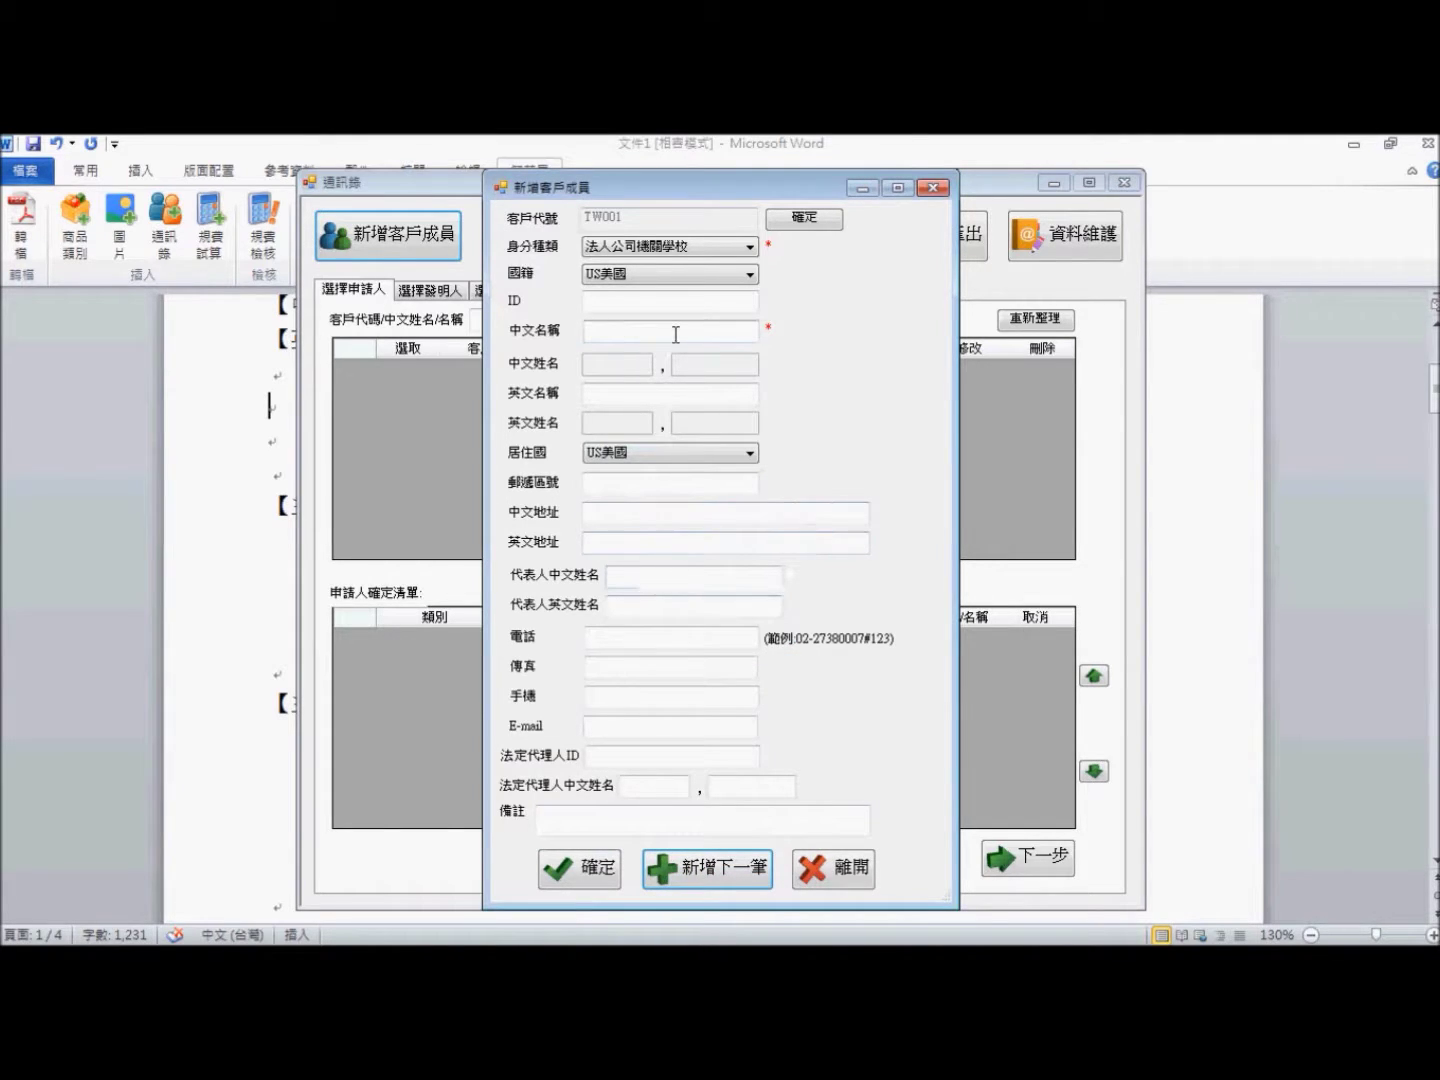
# - Save a natural-person inventor member with the person's Chinese surname and given name
pyautogui.click(749, 249)
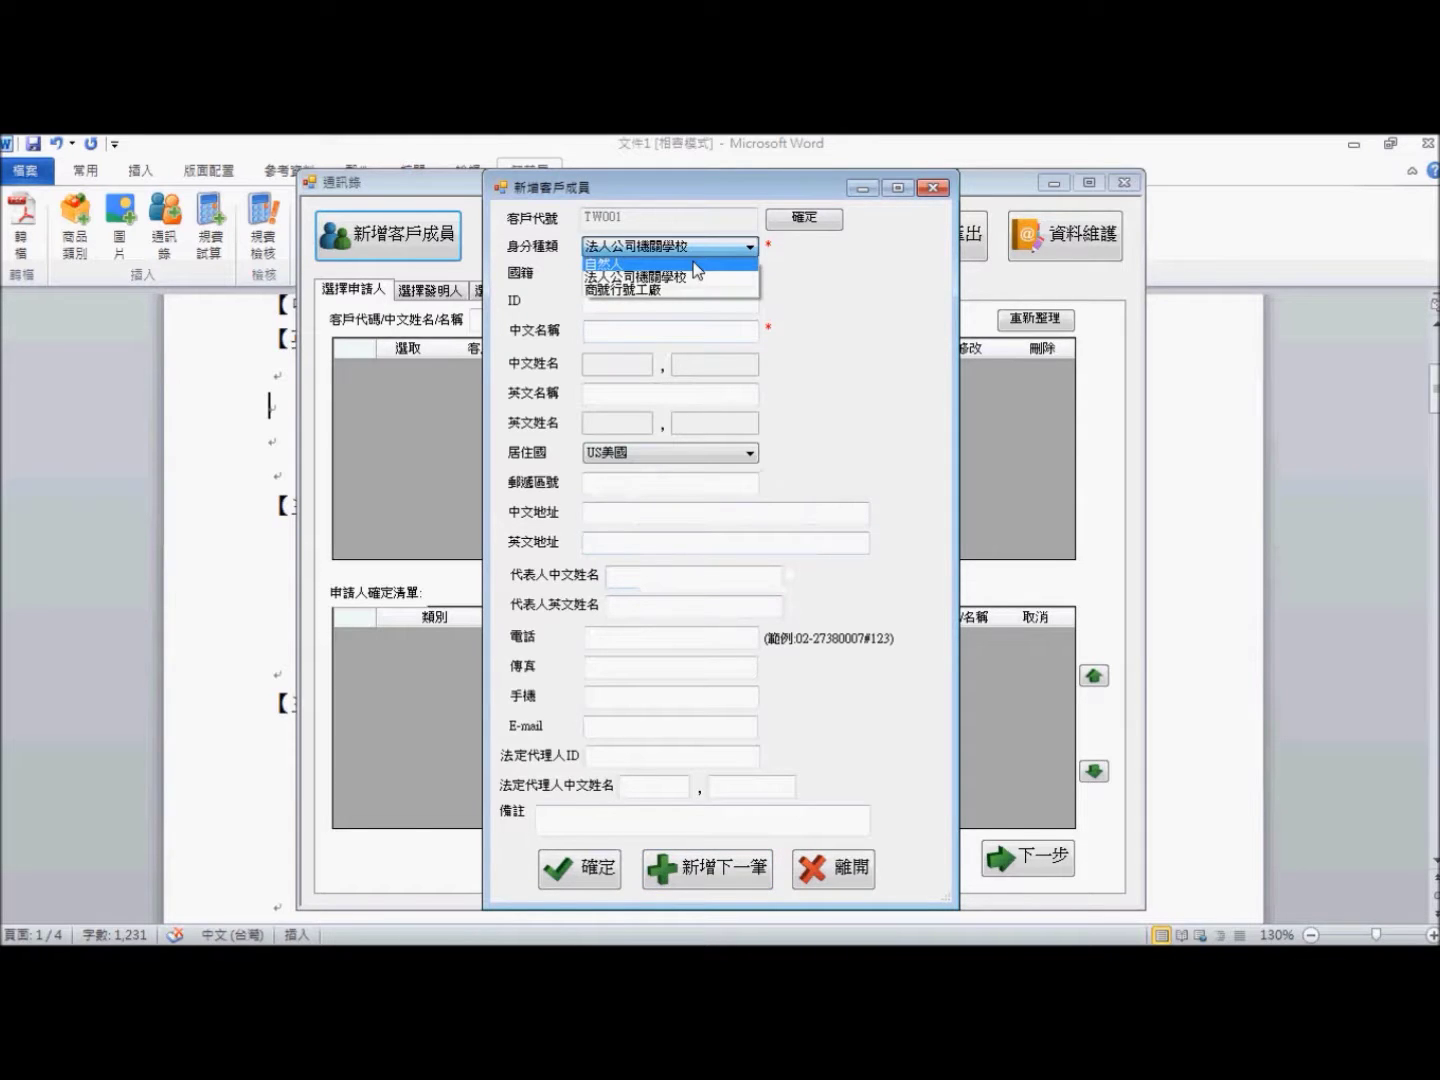
pyautogui.click(694, 264)
pyautogui.click(852, 250)
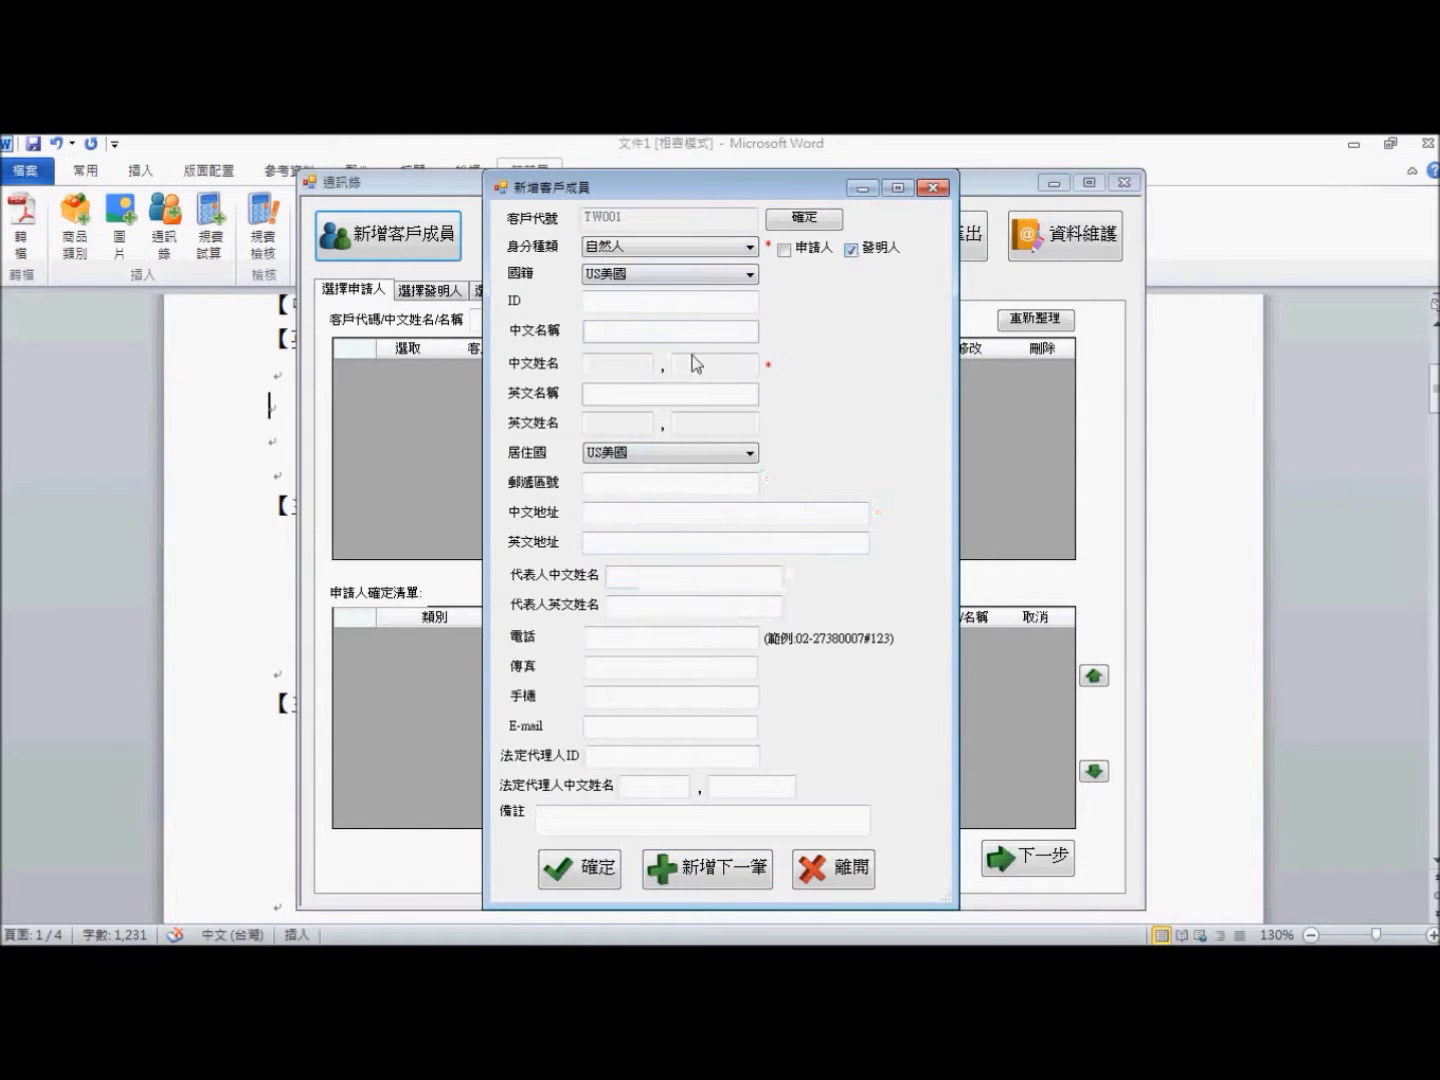
pyautogui.click(696, 364)
pyautogui.write('每')
pyautogui.press('Tab')
pyautogui.write('國人')
pyautogui.press('Return')
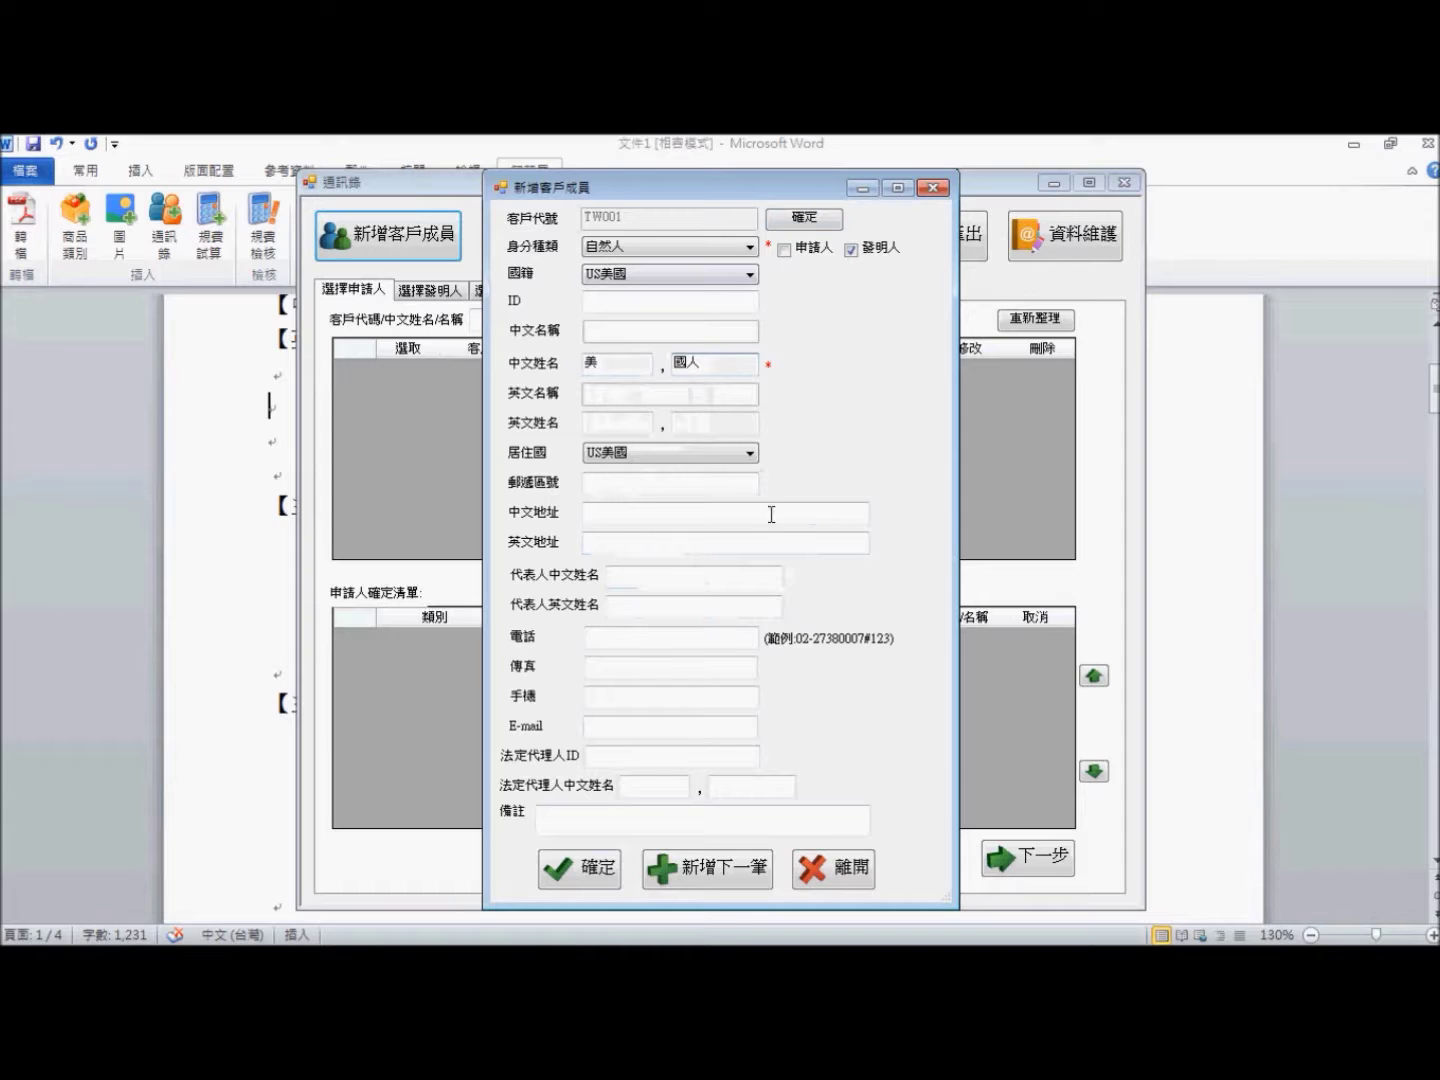
pyautogui.click(581, 876)
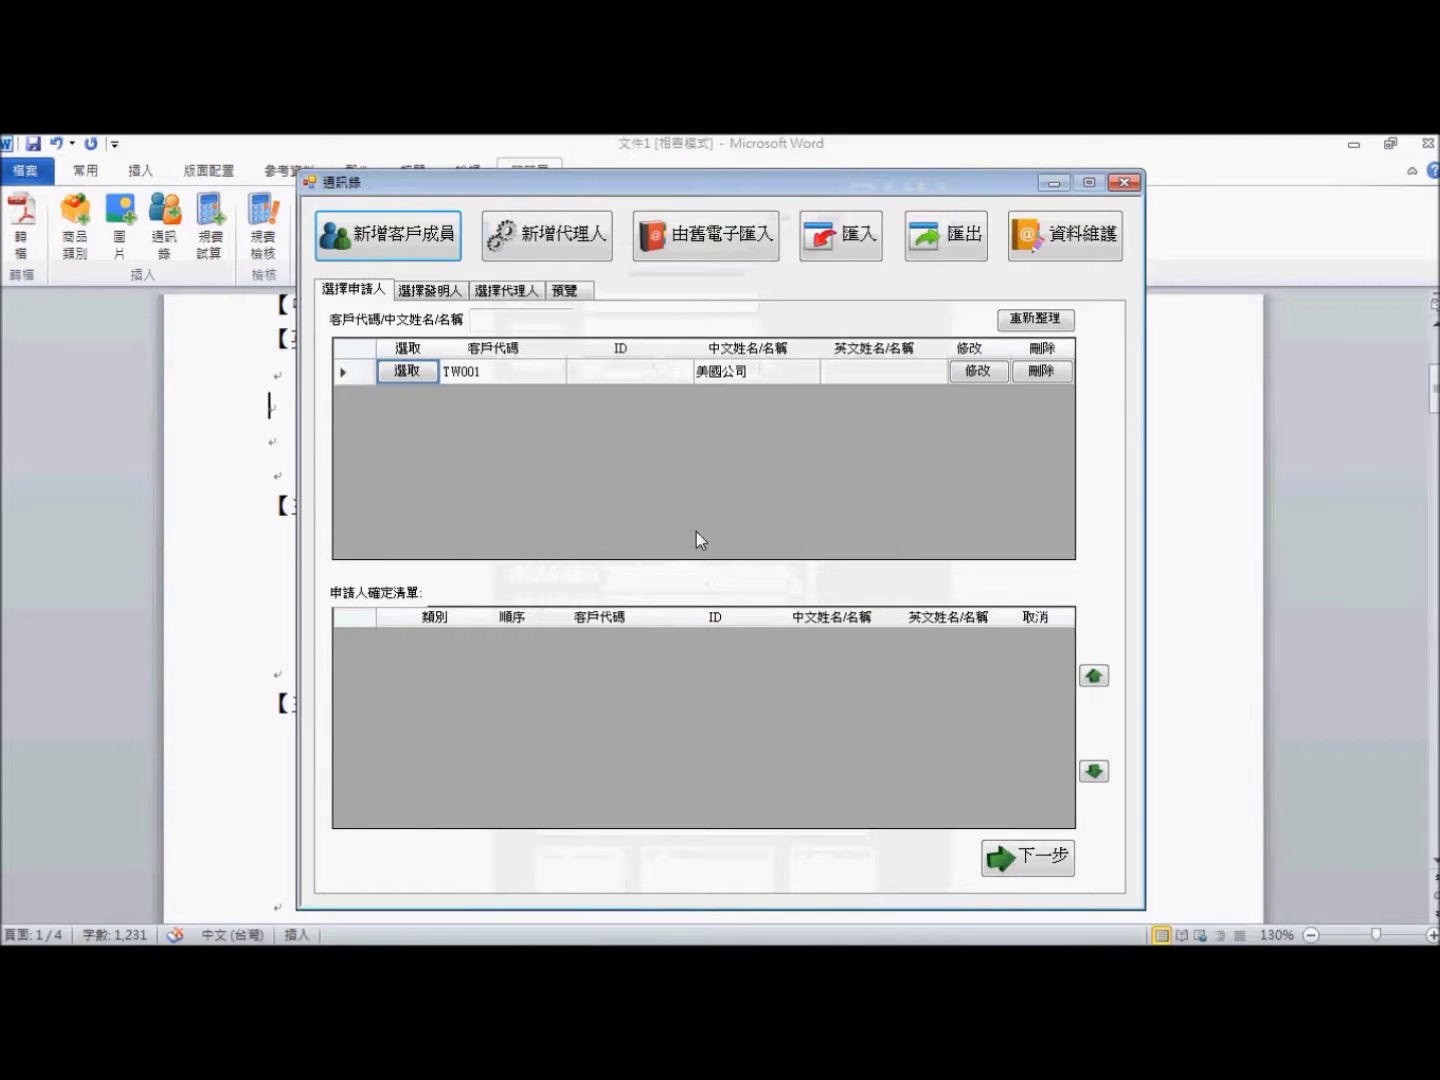
# - Create a default agent with order 1, entering the agent's ID, name and address
pyautogui.click(577, 244)
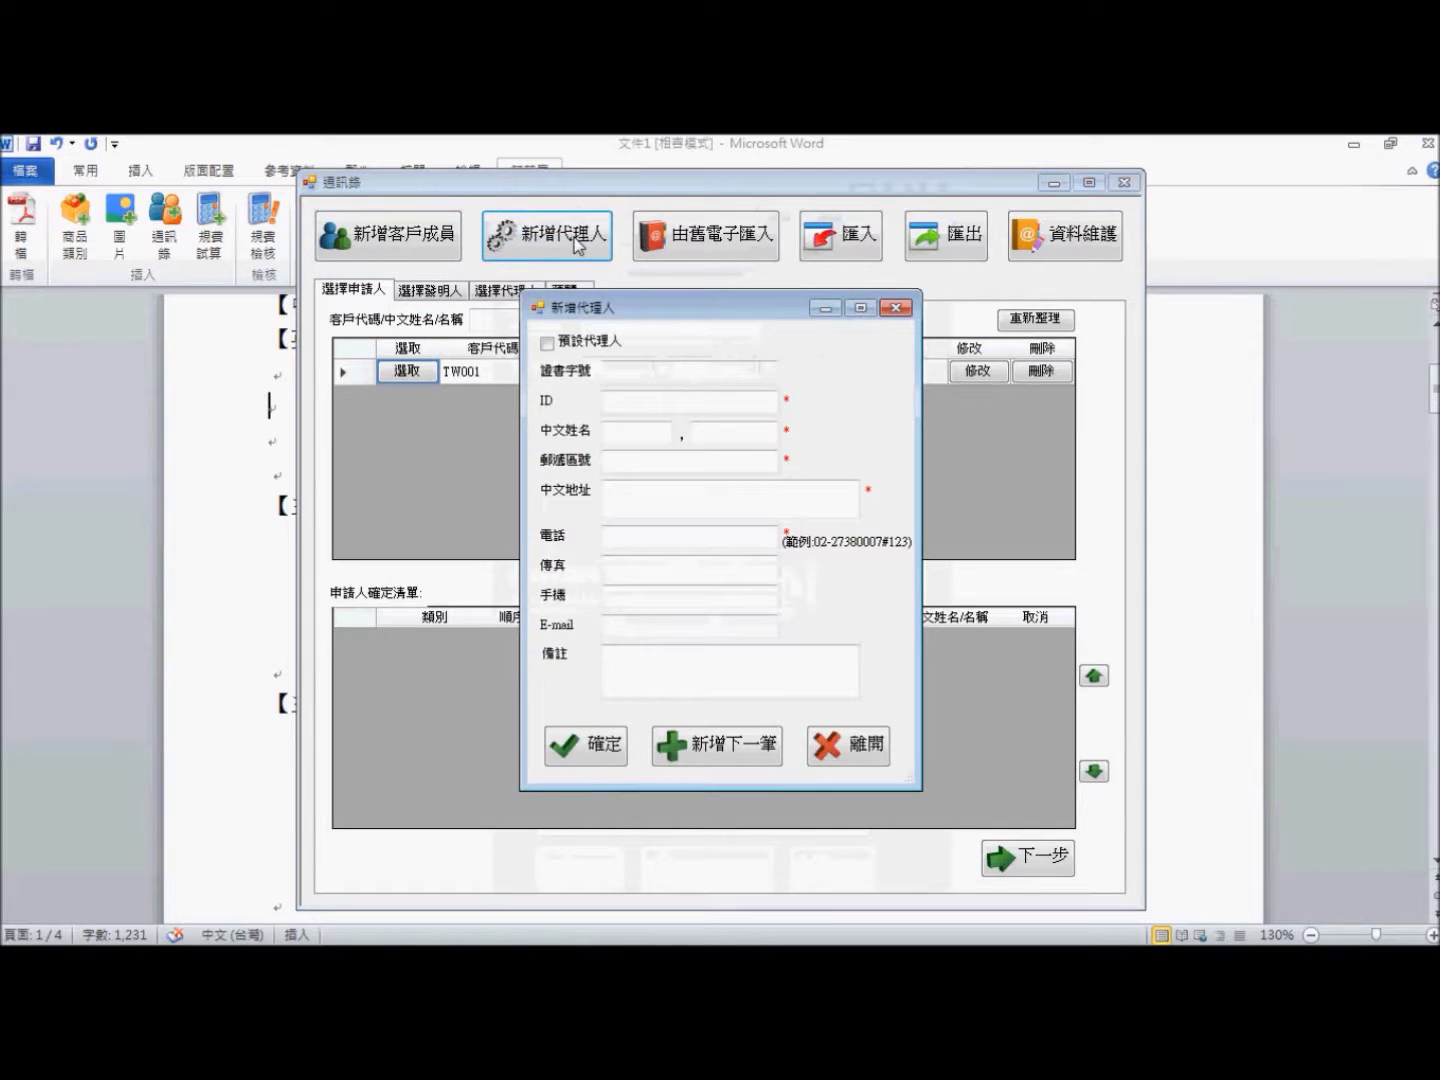
pyautogui.click(583, 345)
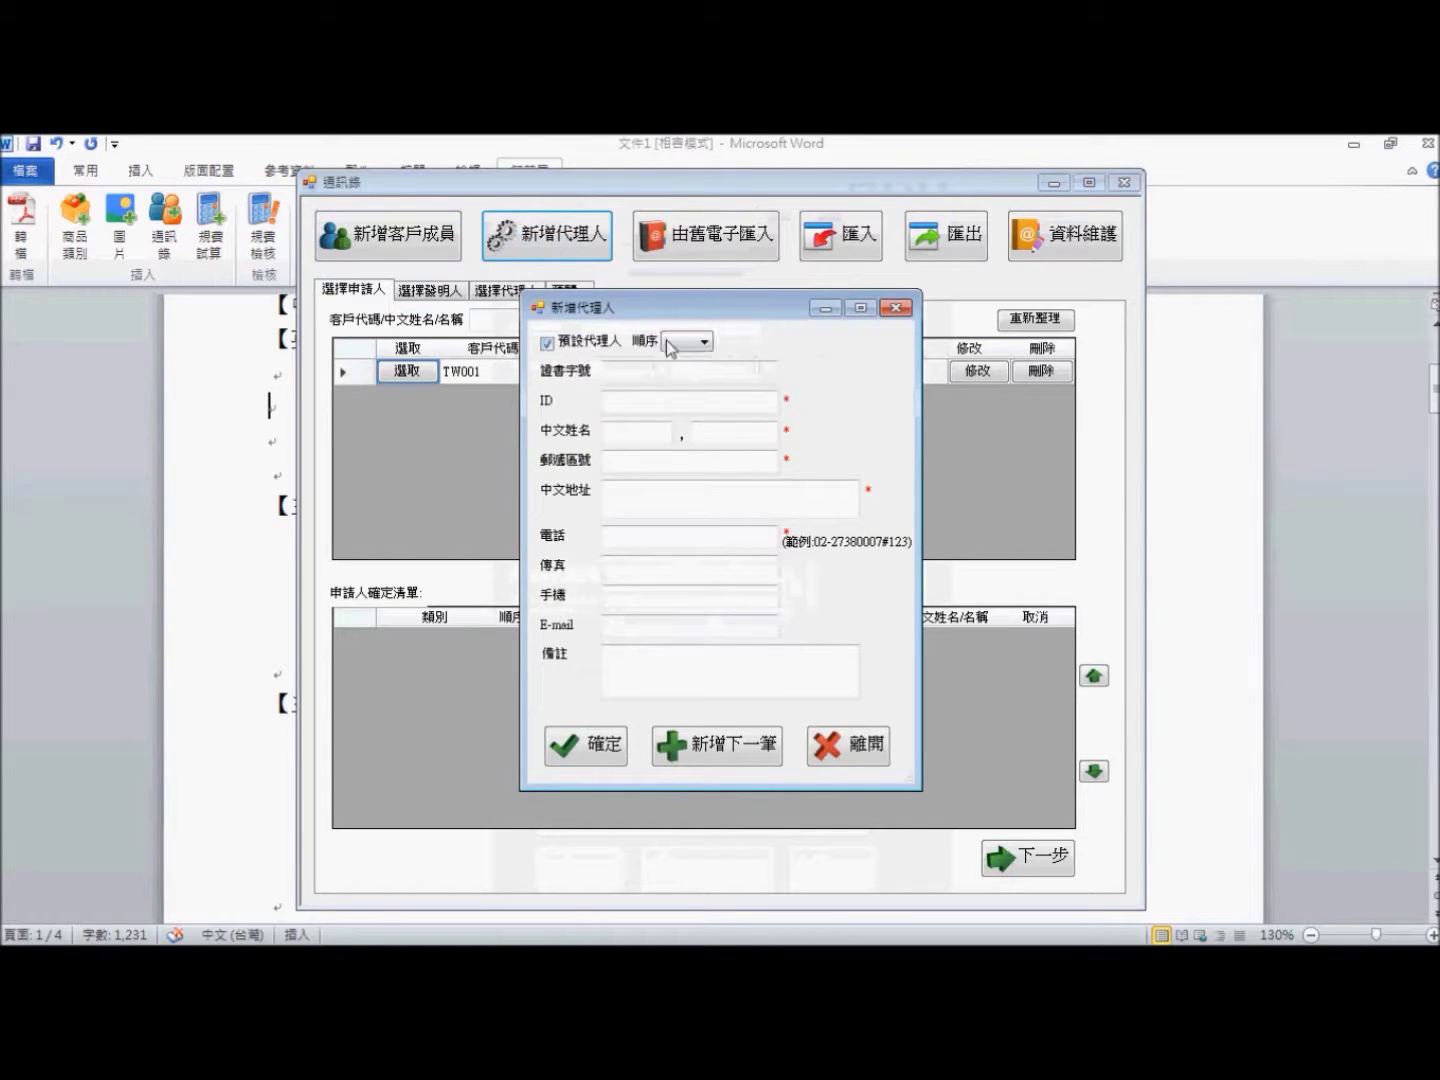
pyautogui.click(670, 345)
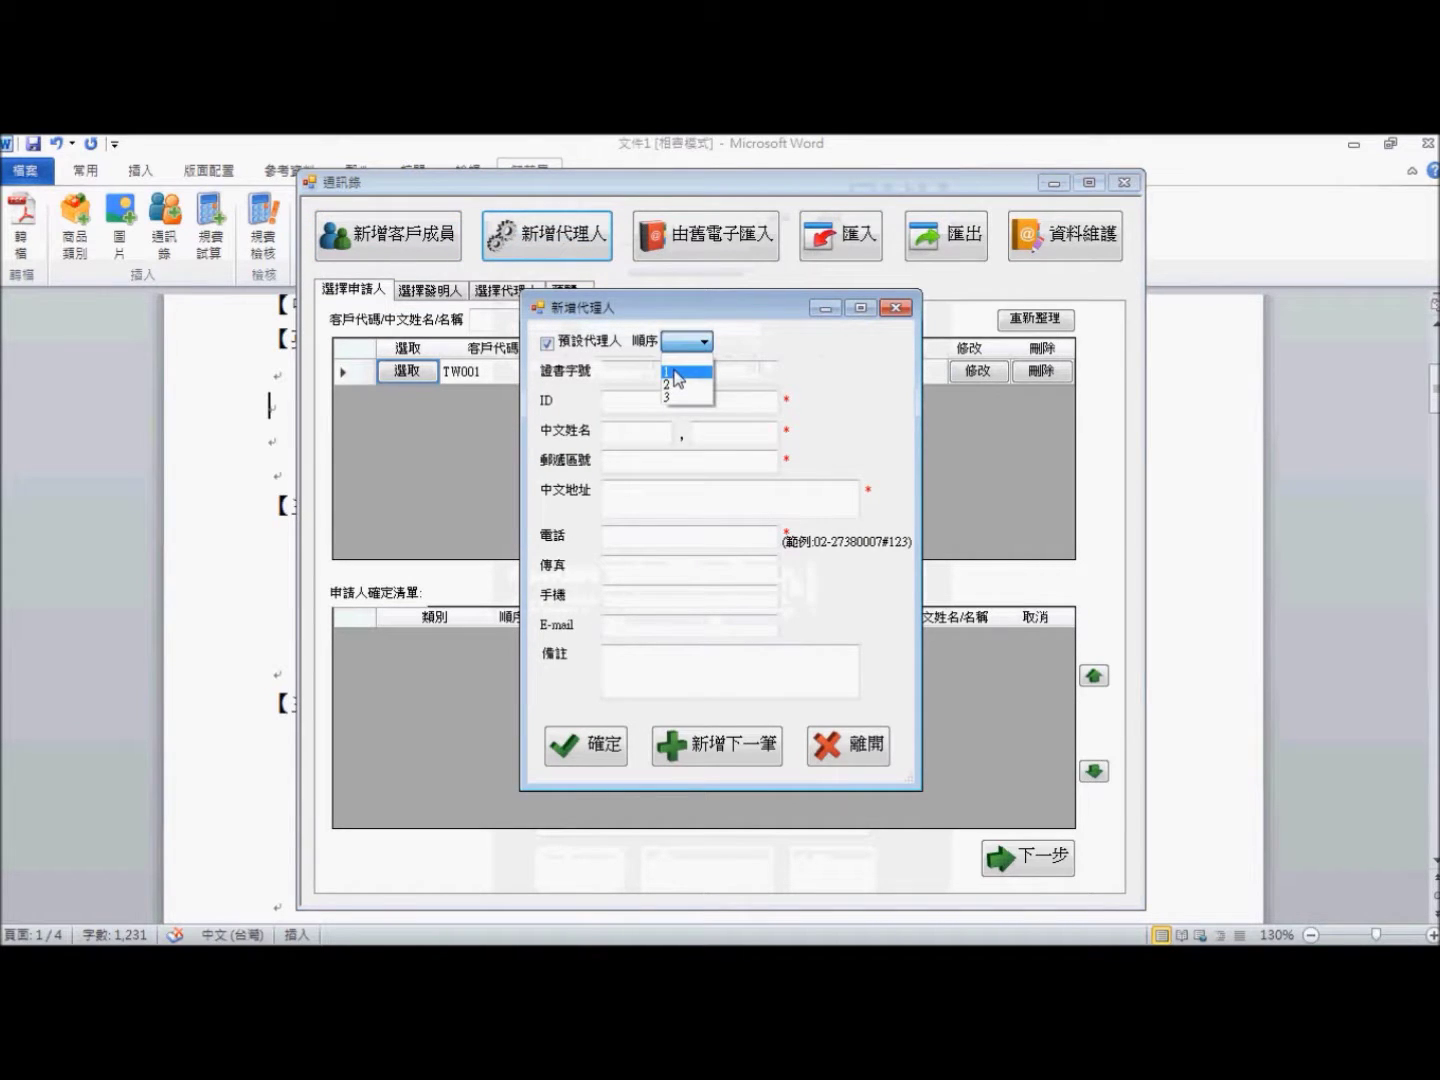
pyautogui.click(676, 373)
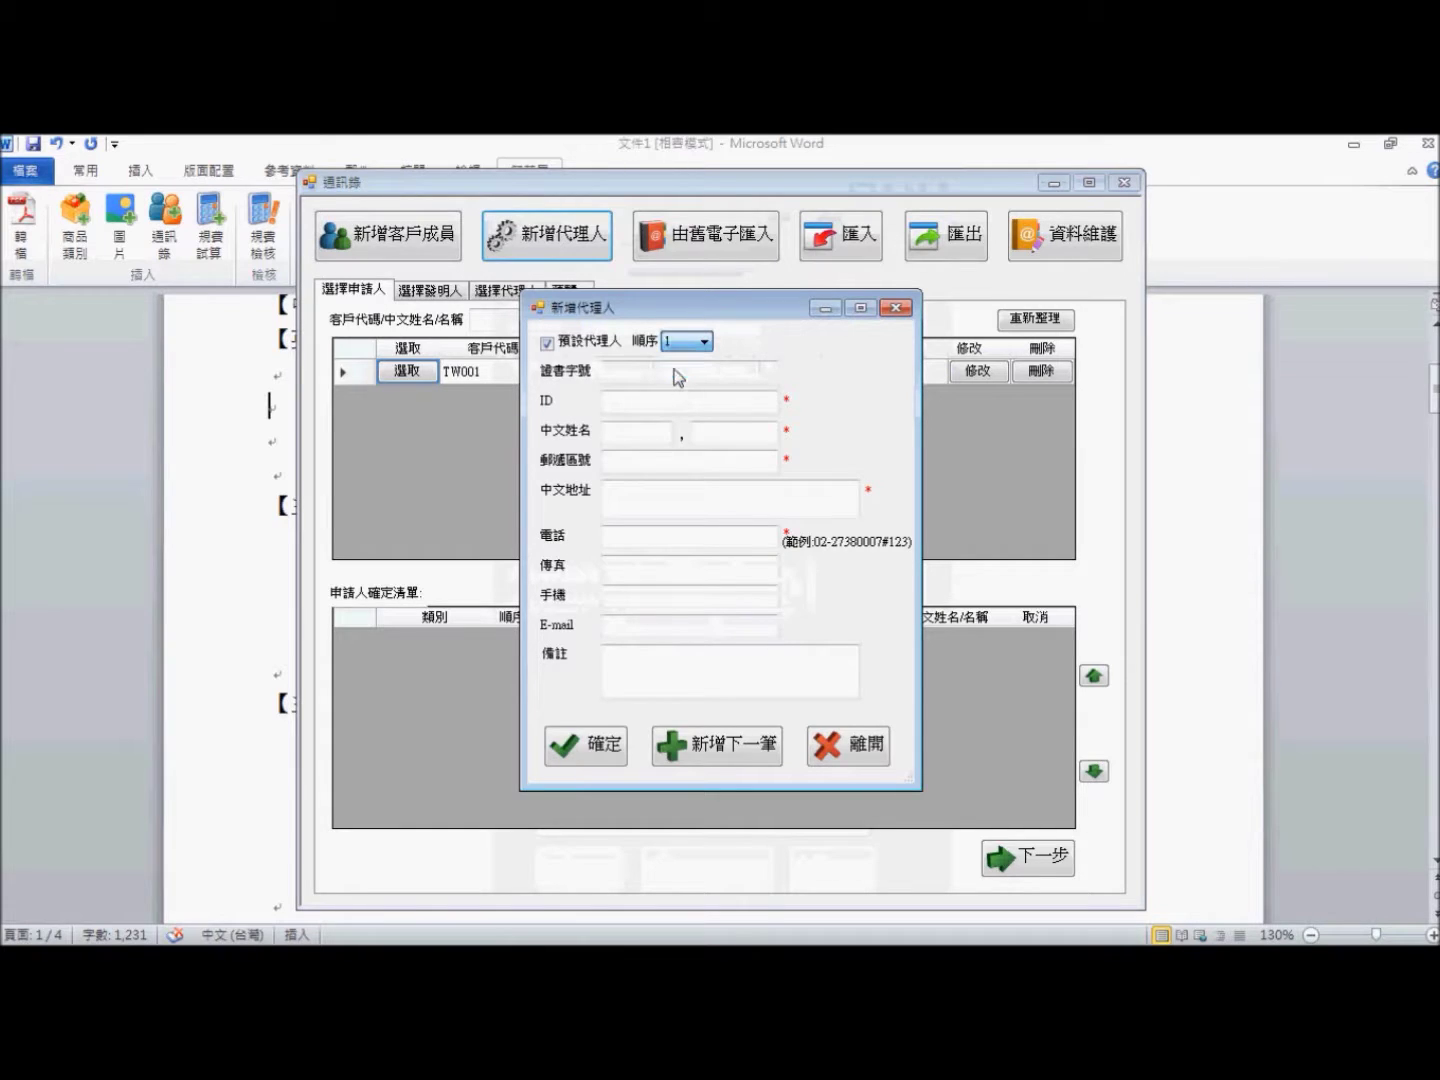
pyautogui.click(648, 404)
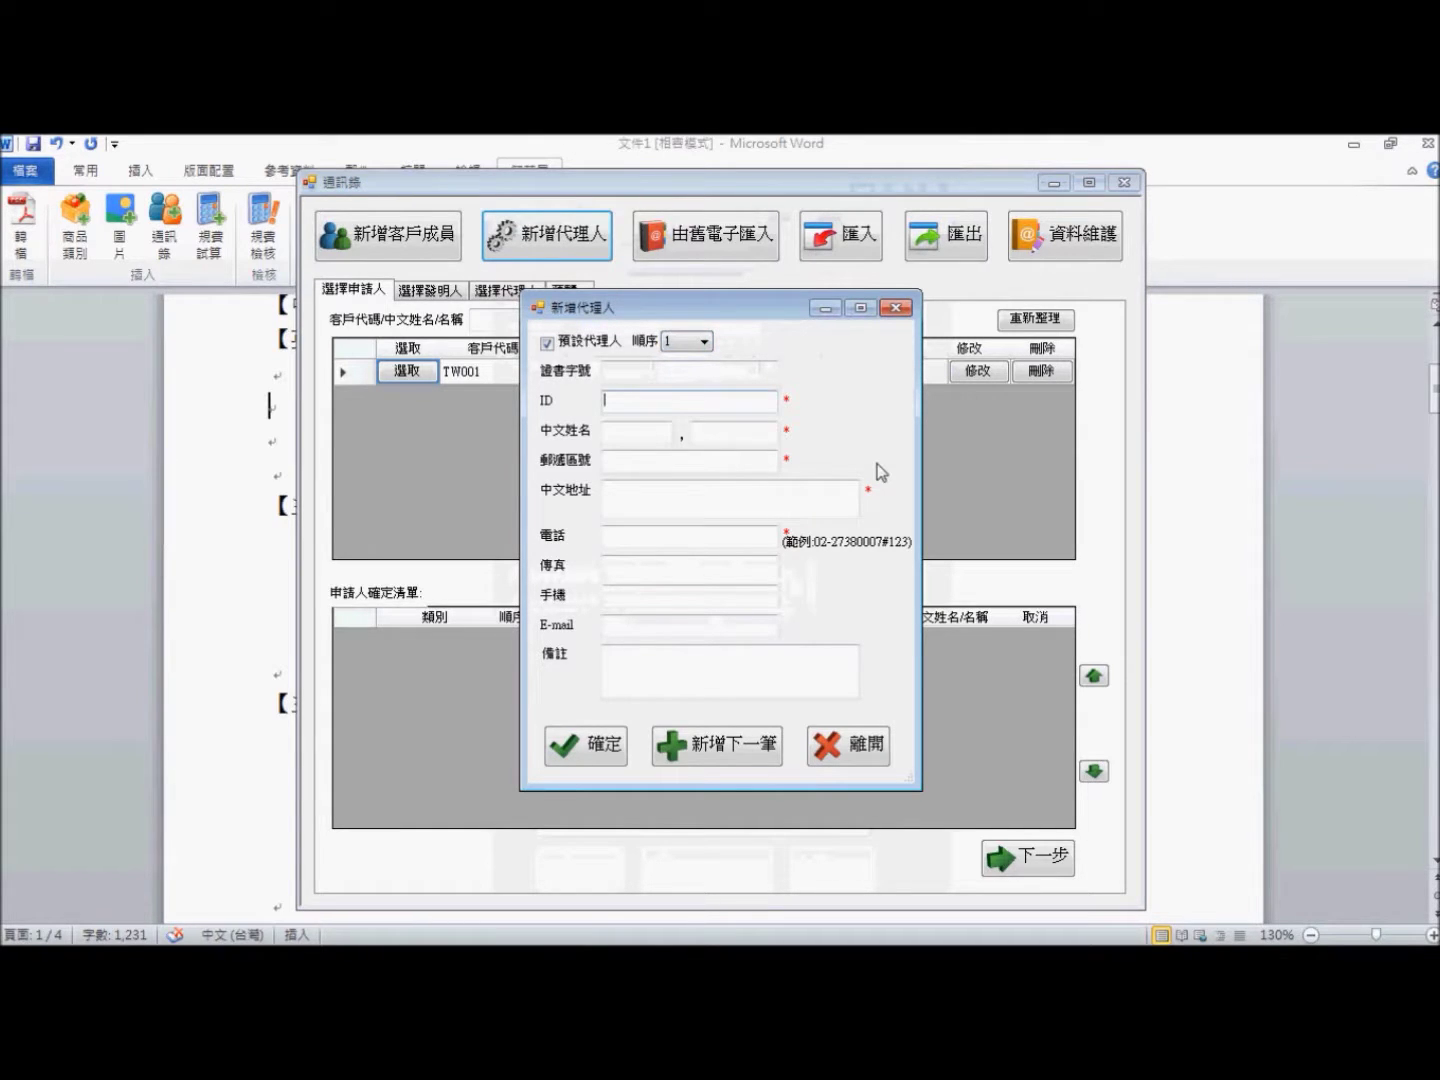
pyautogui.write('A123456789')
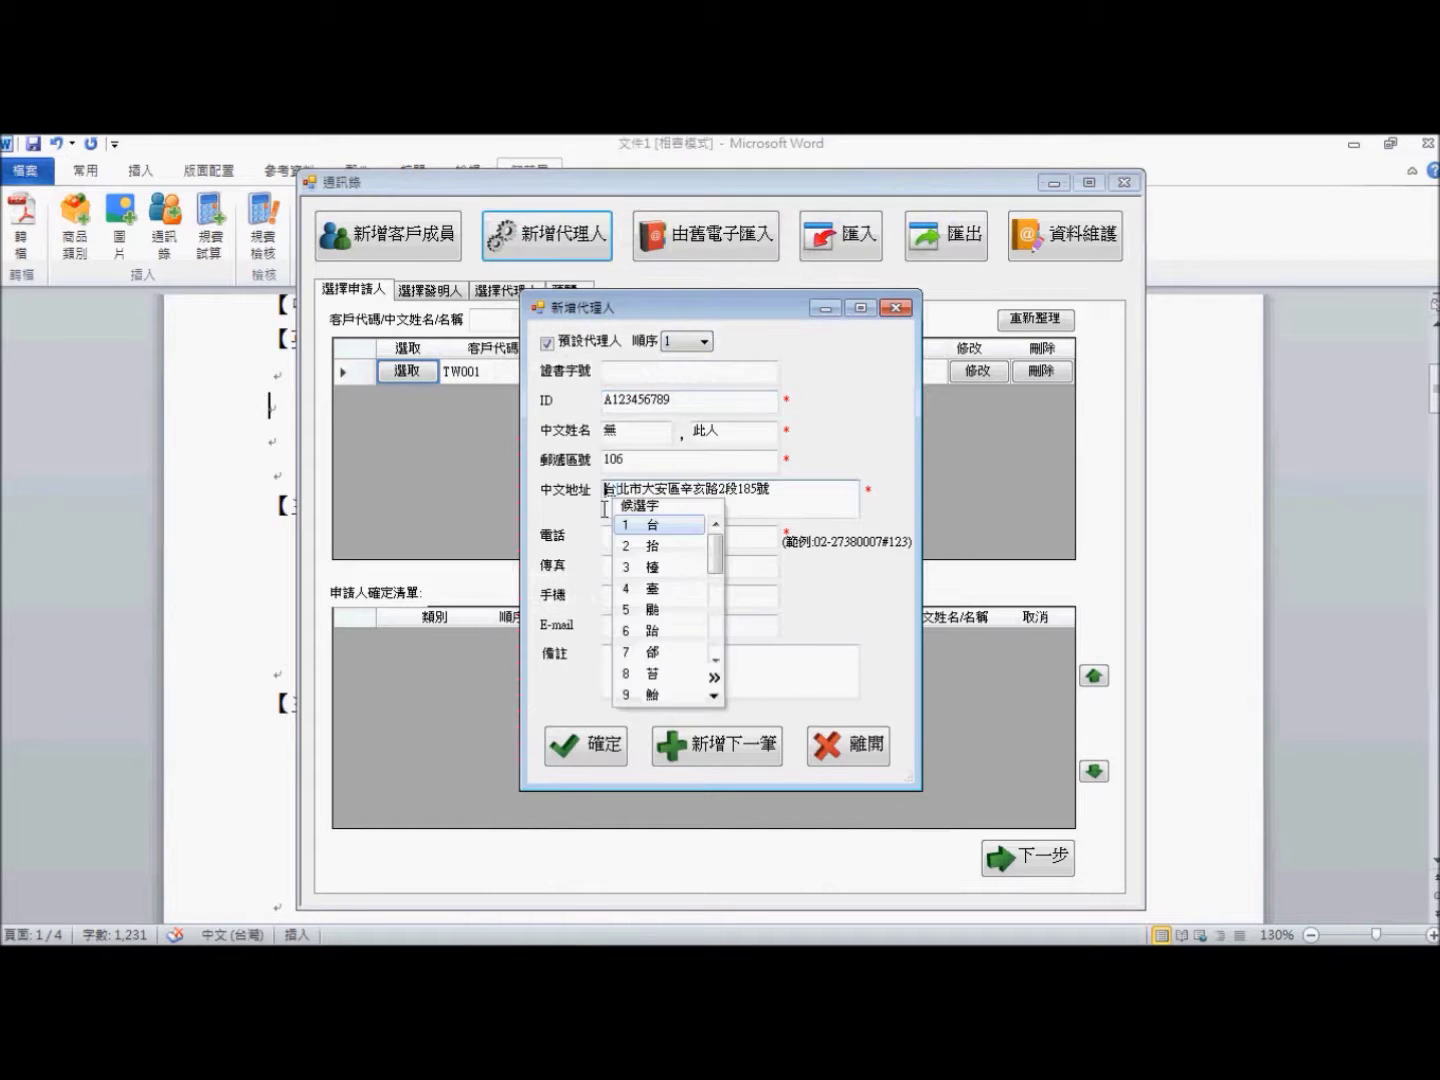
pyautogui.press('4')
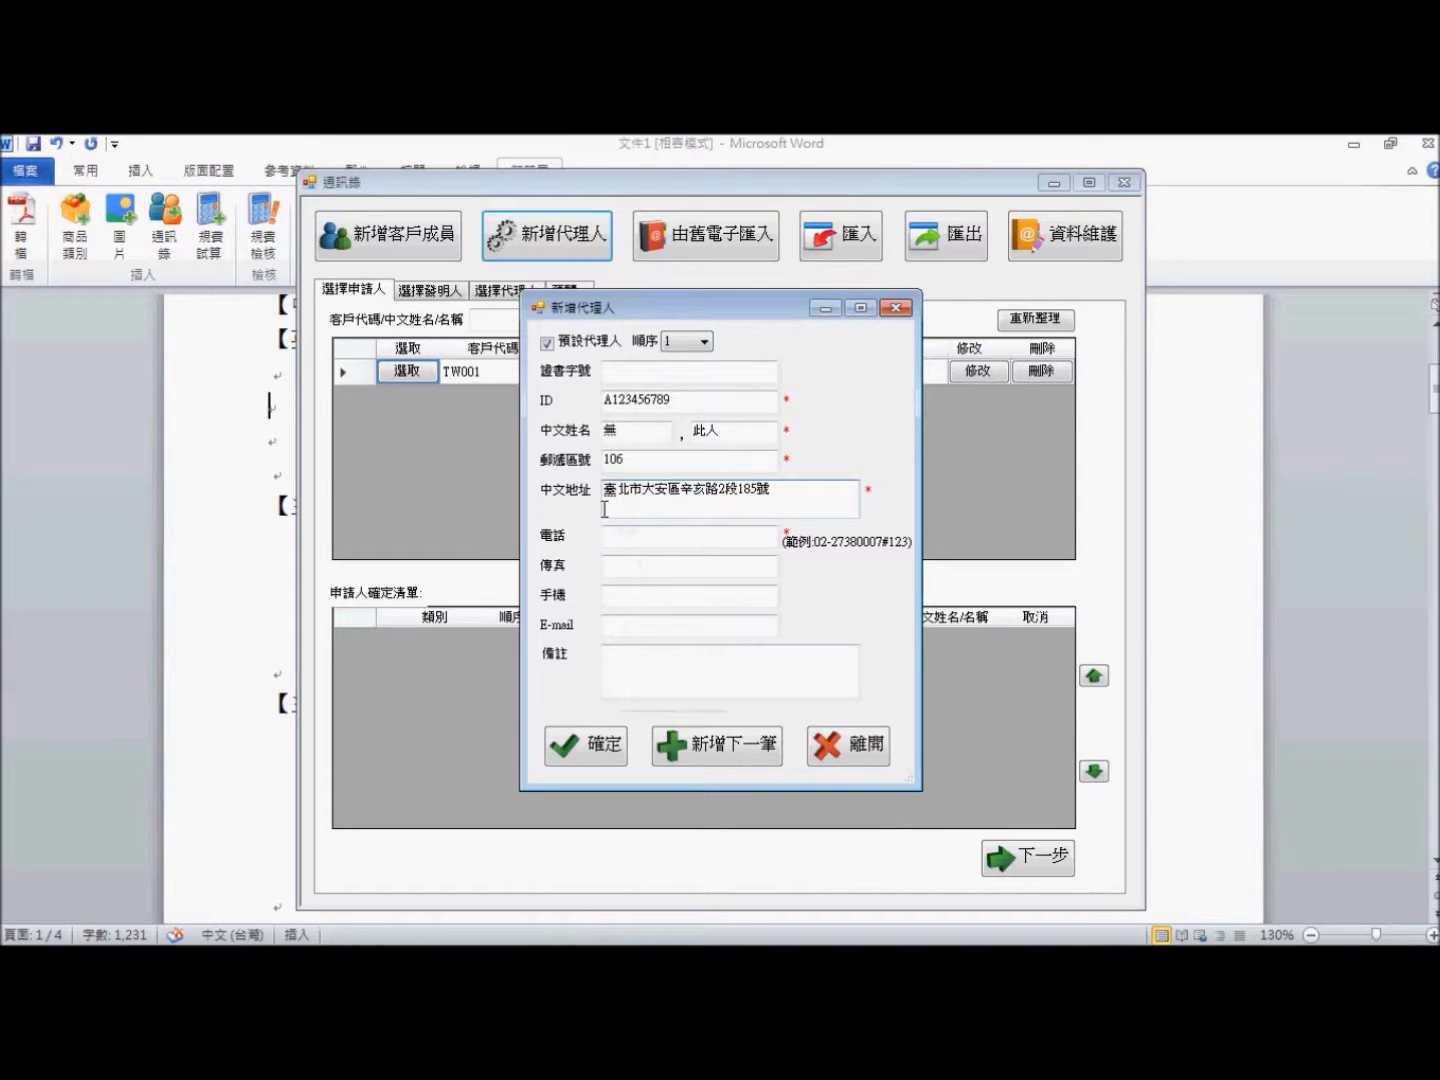
# - Enter the agent's phone number and save the new agent record
pyautogui.click(710, 542)
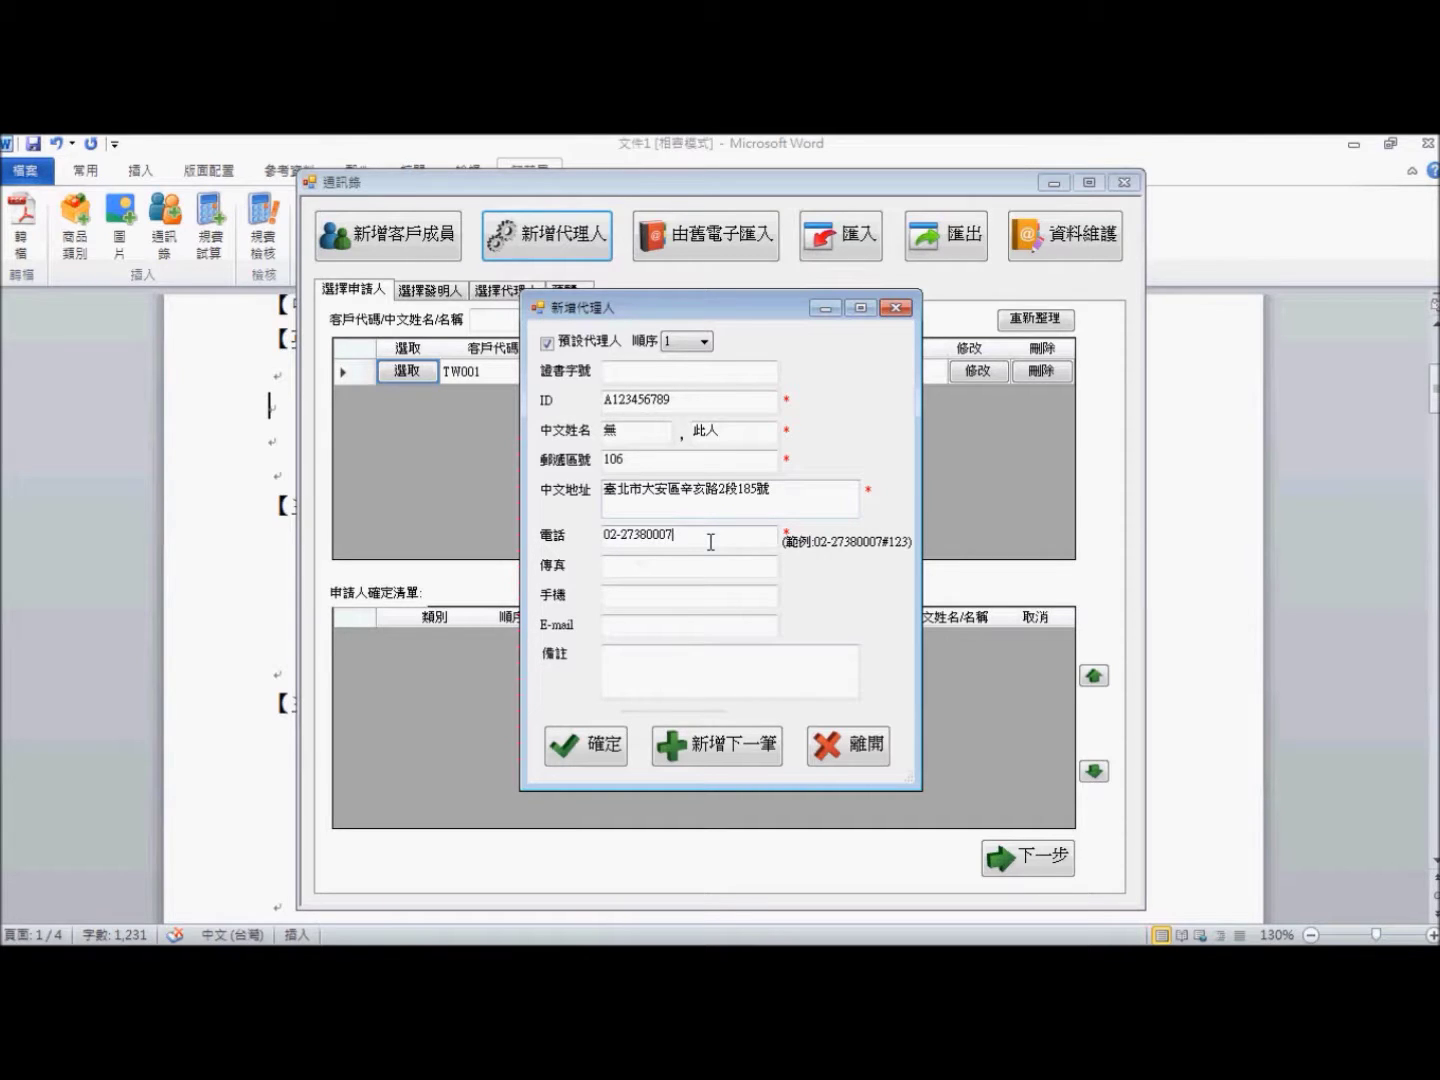
pyautogui.click(605, 747)
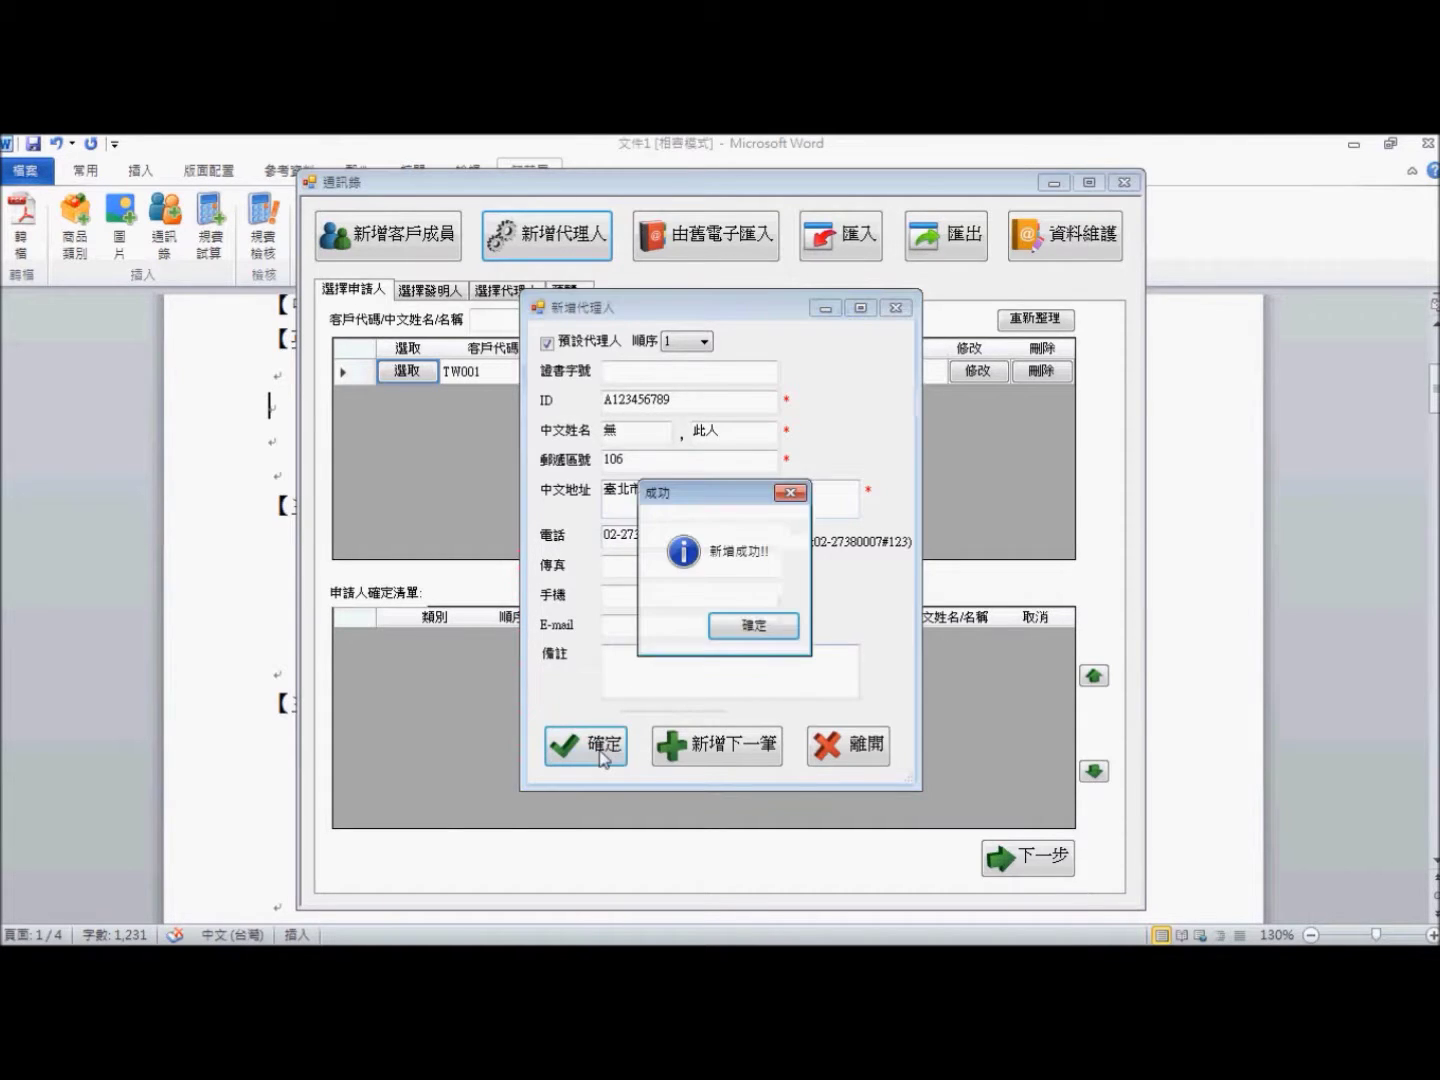
pyautogui.click(751, 636)
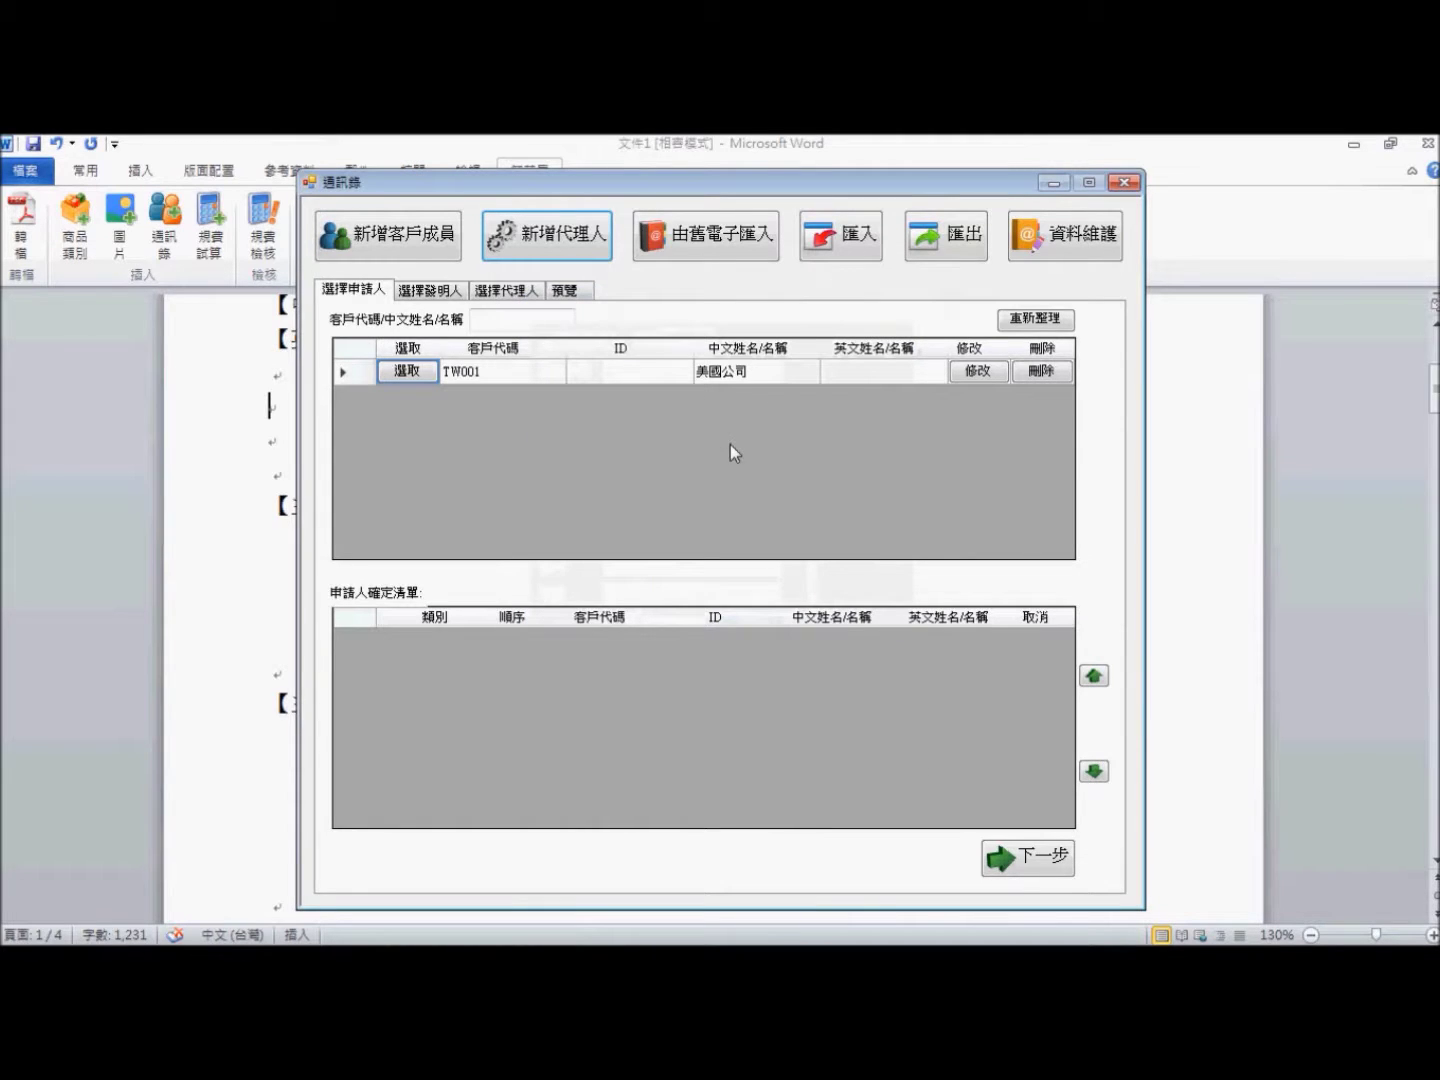
# - Reopen the address book and select TW001 美國公司 as the applicant
pyautogui.click(1124, 183)
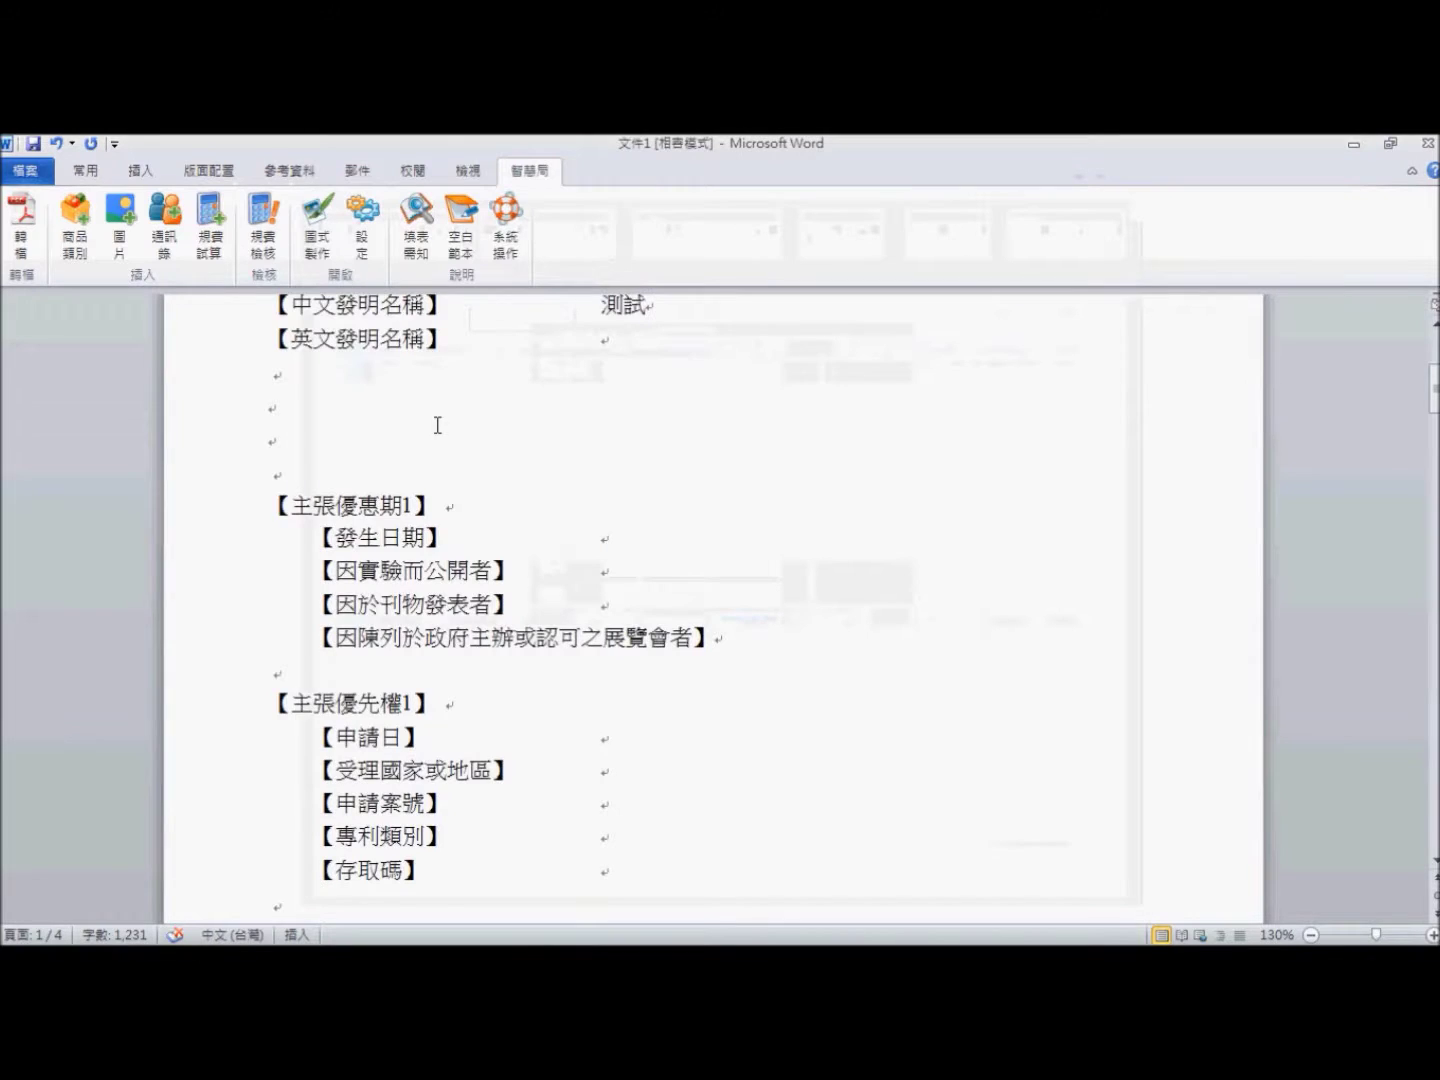
pyautogui.scroll(1, 329, 478)
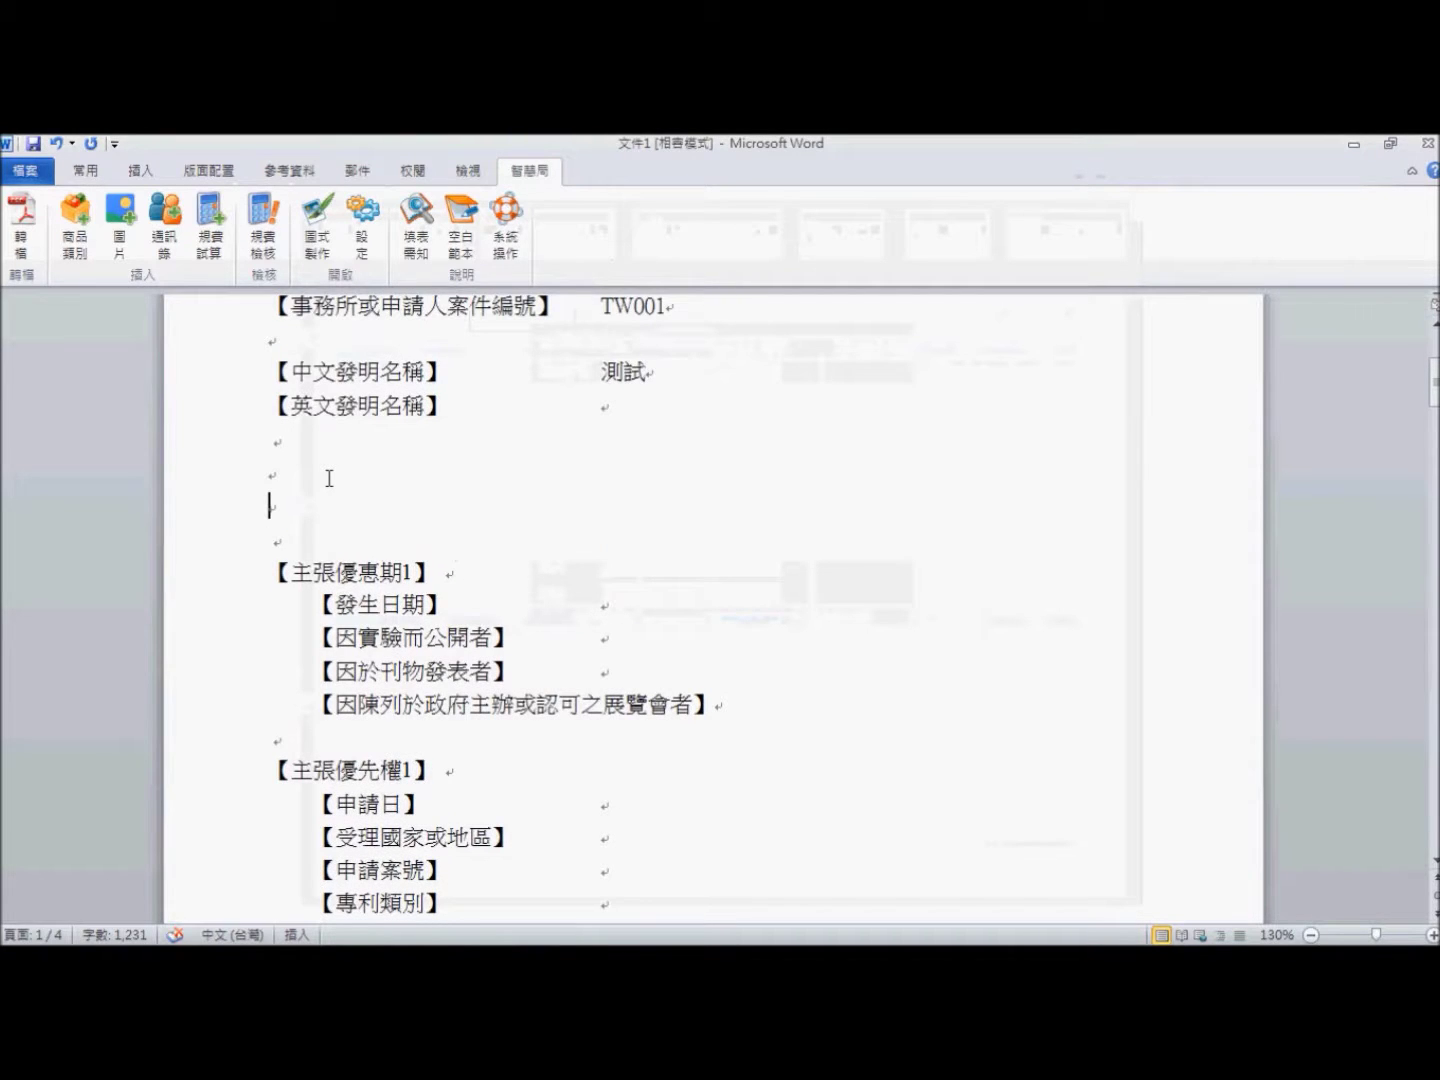
pyautogui.click(167, 230)
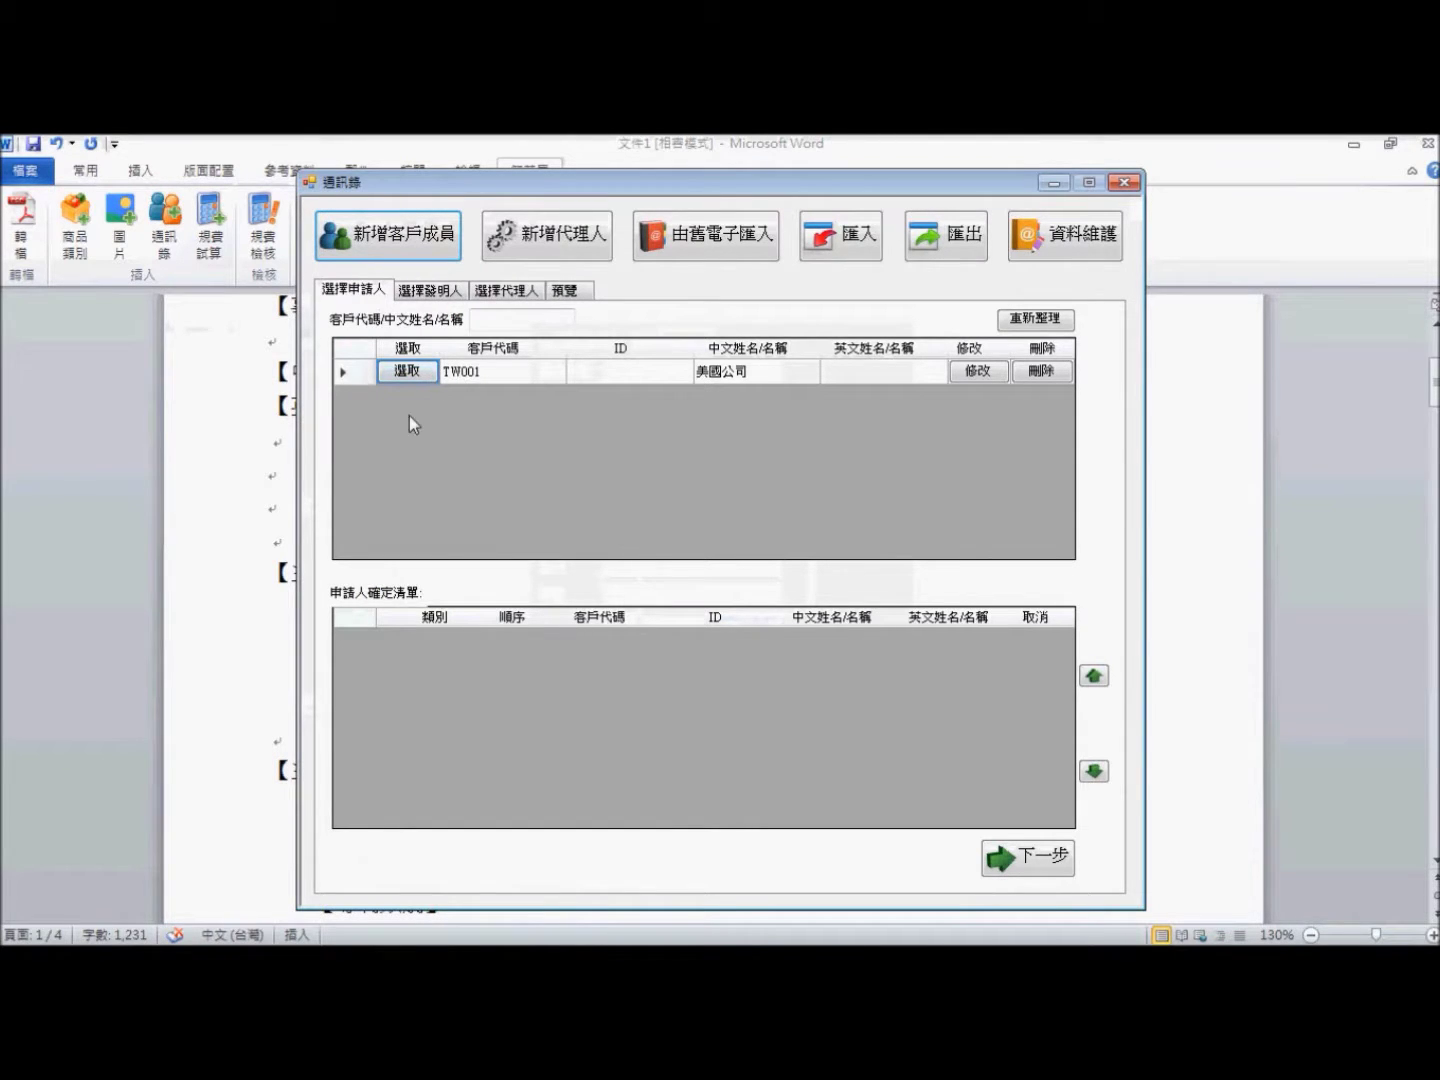
pyautogui.click(420, 376)
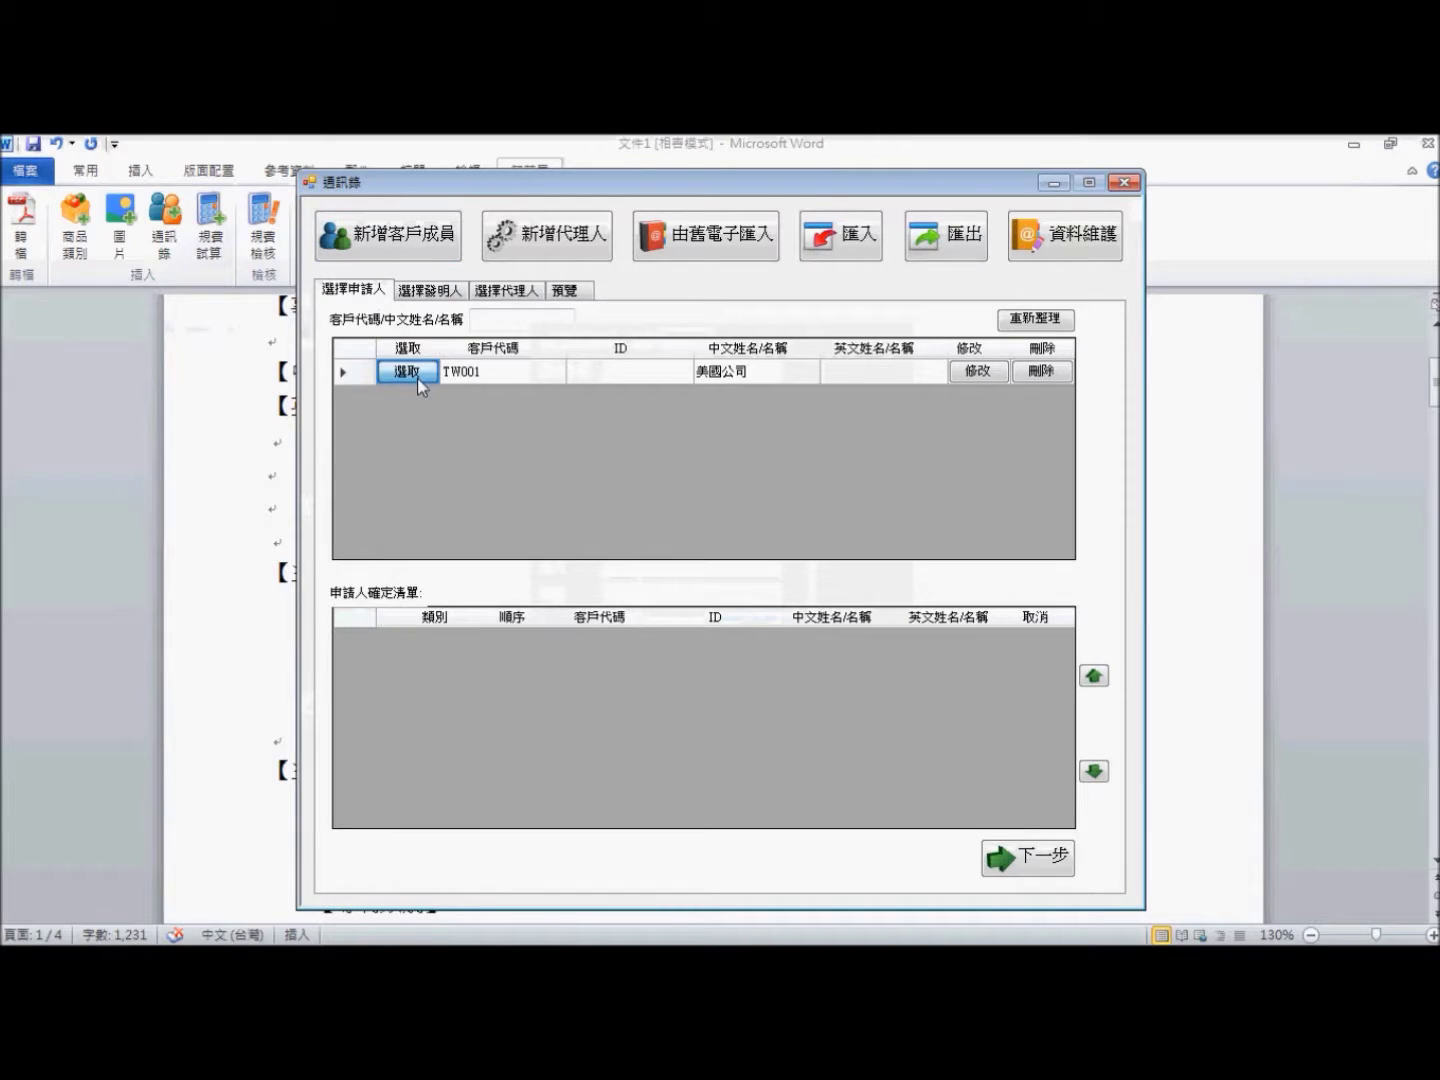
pyautogui.click(1037, 868)
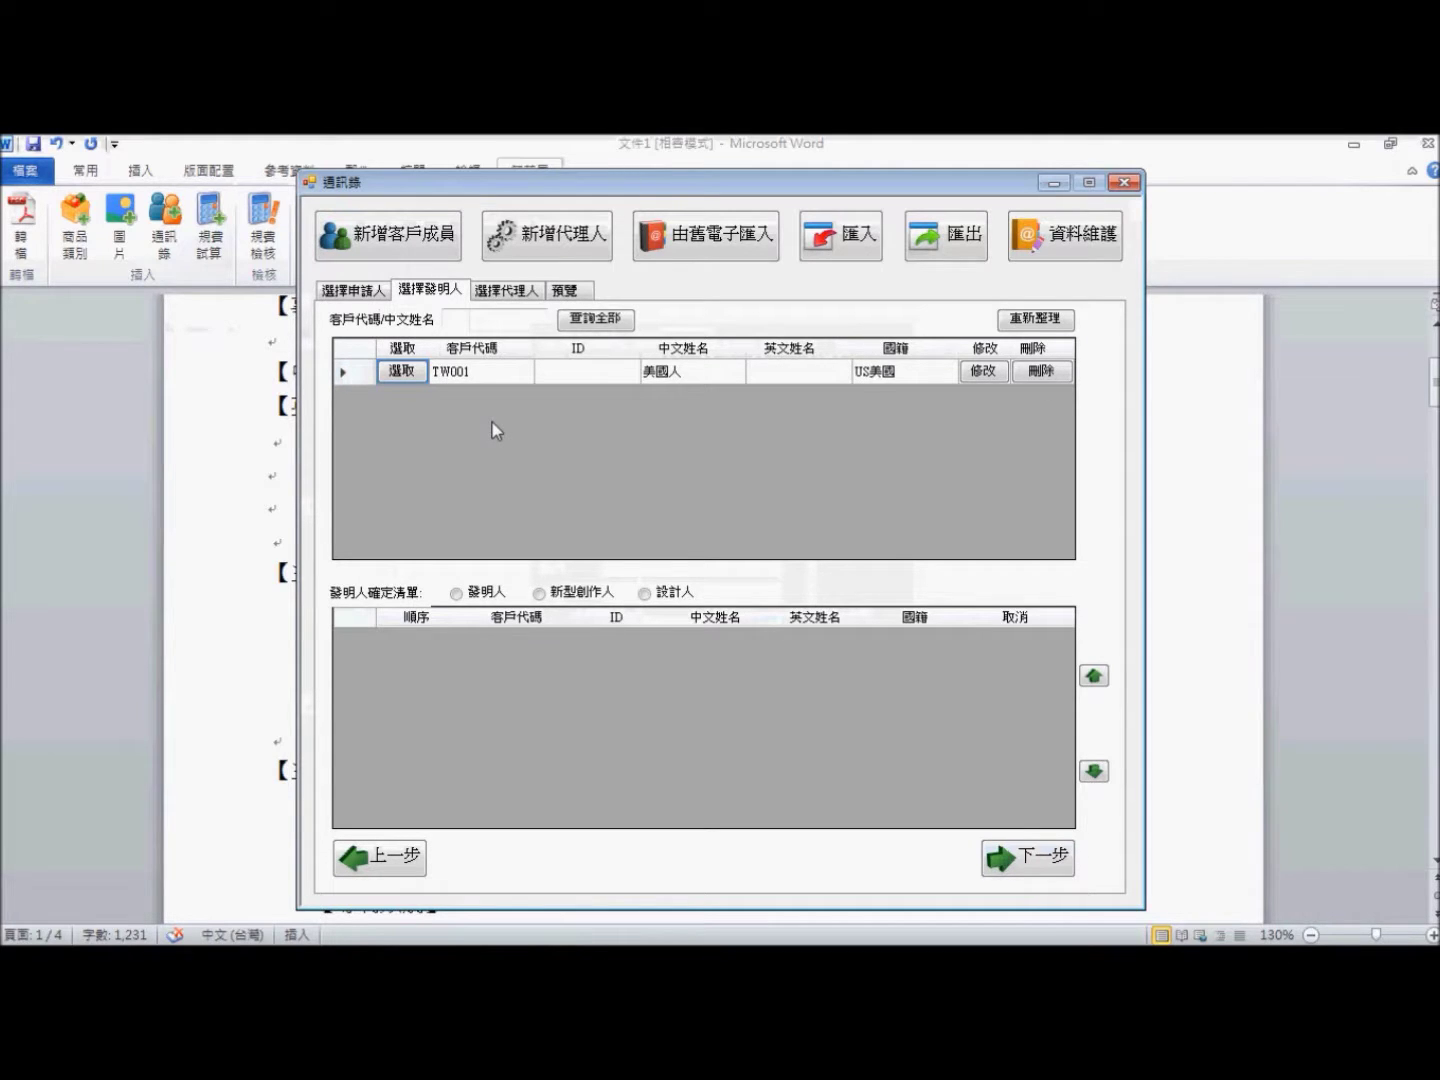
# - Select the TW001 person as inventor and advance to the 預覽 of all parties
pyautogui.click(405, 371)
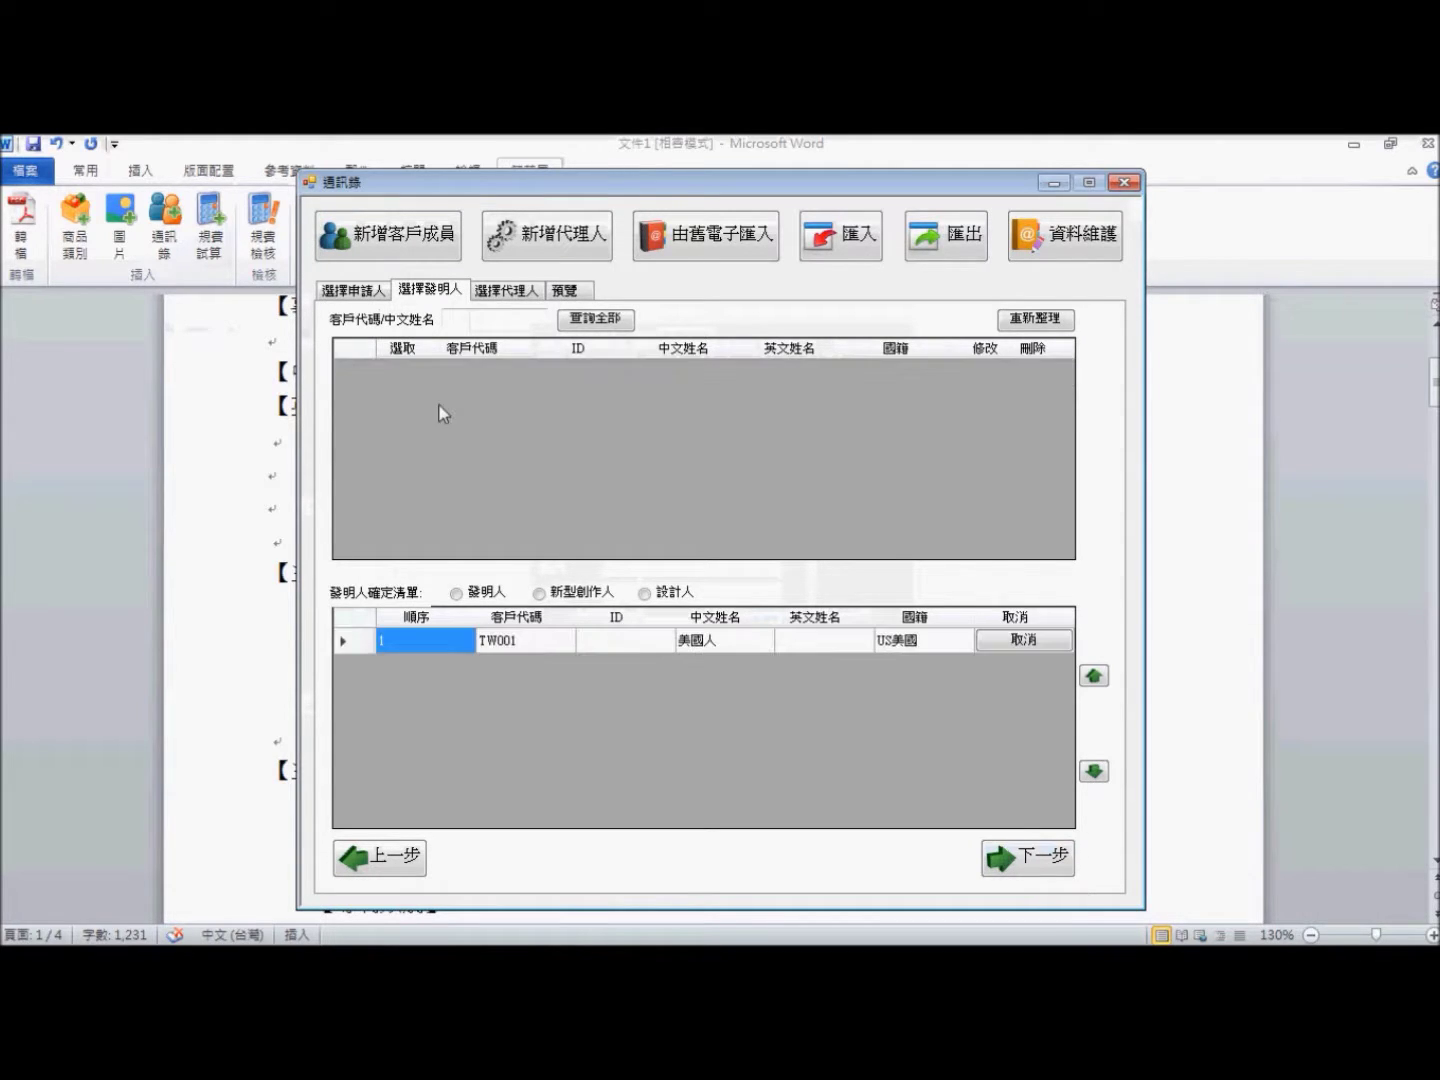
pyautogui.click(457, 594)
pyautogui.click(1034, 870)
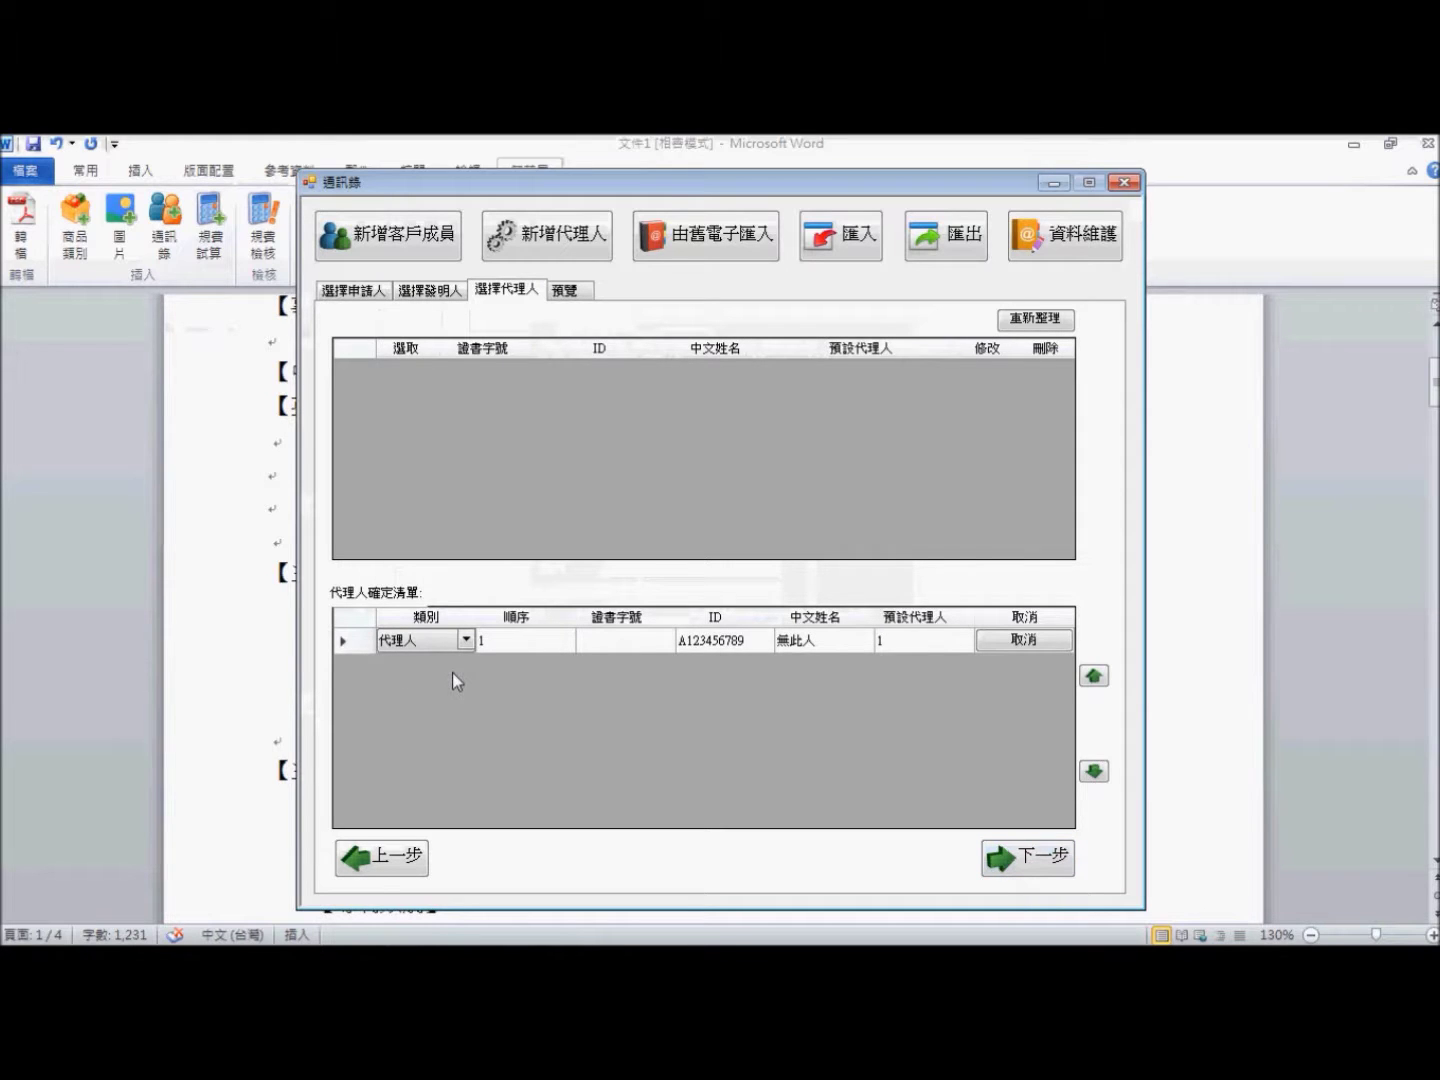
pyautogui.click(1066, 851)
pyautogui.moveTo(751, 185); pyautogui.dragTo(993, 179)
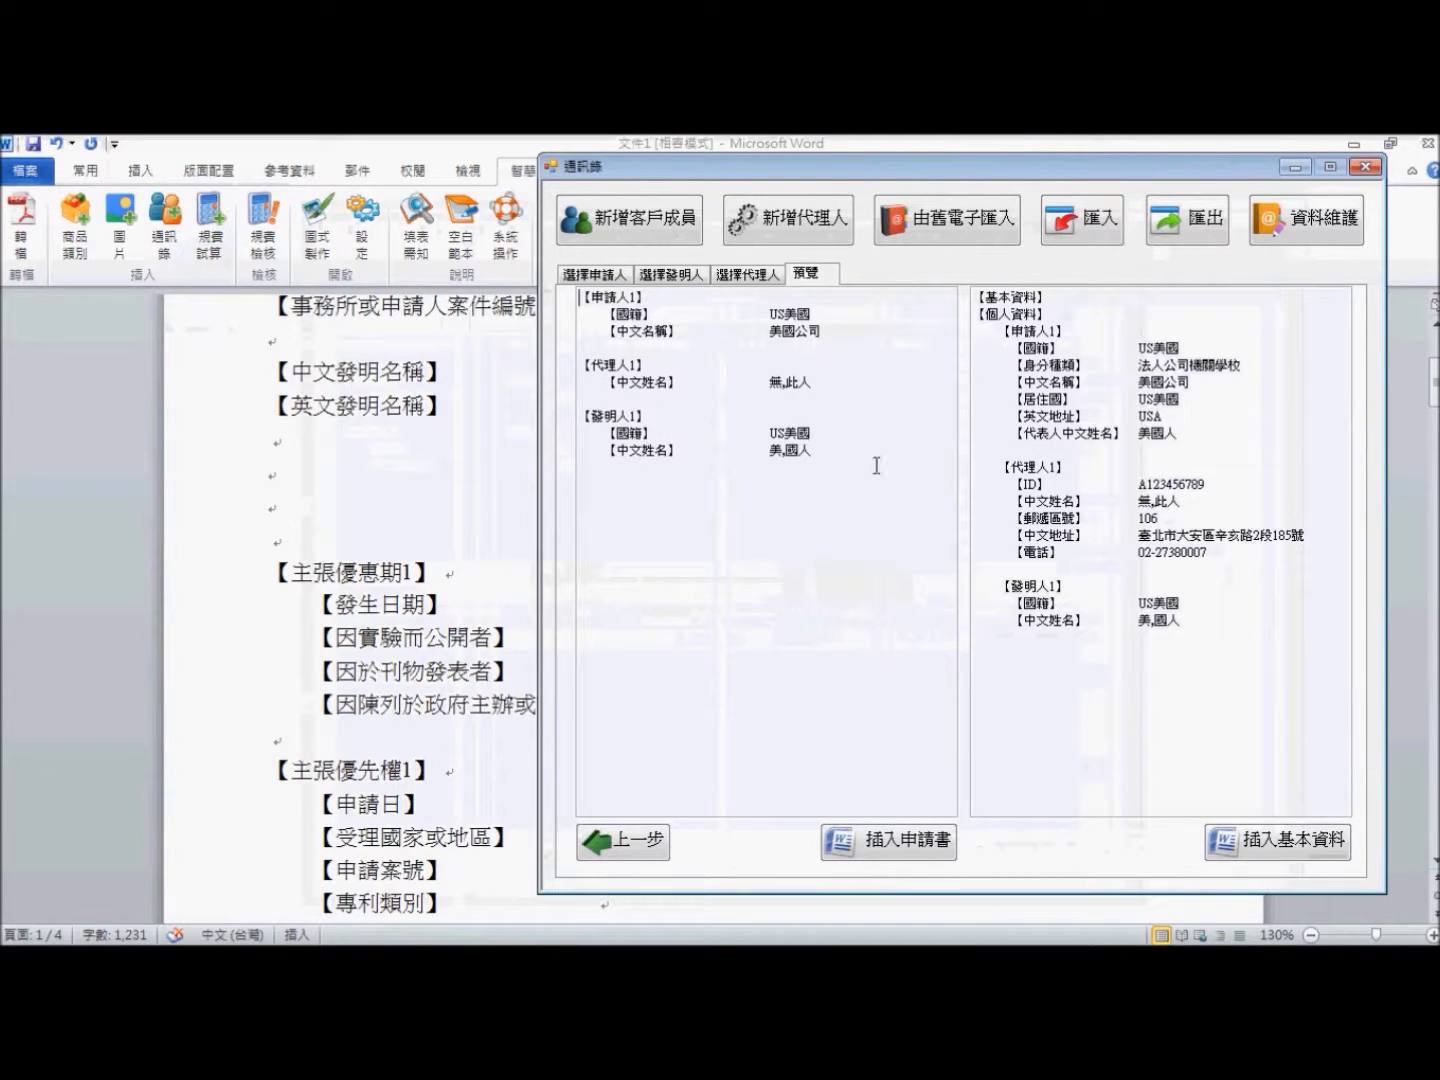
# - Insert the applicant, agent and inventor data below the invention titles with 插入申請書
pyautogui.click(301, 467)
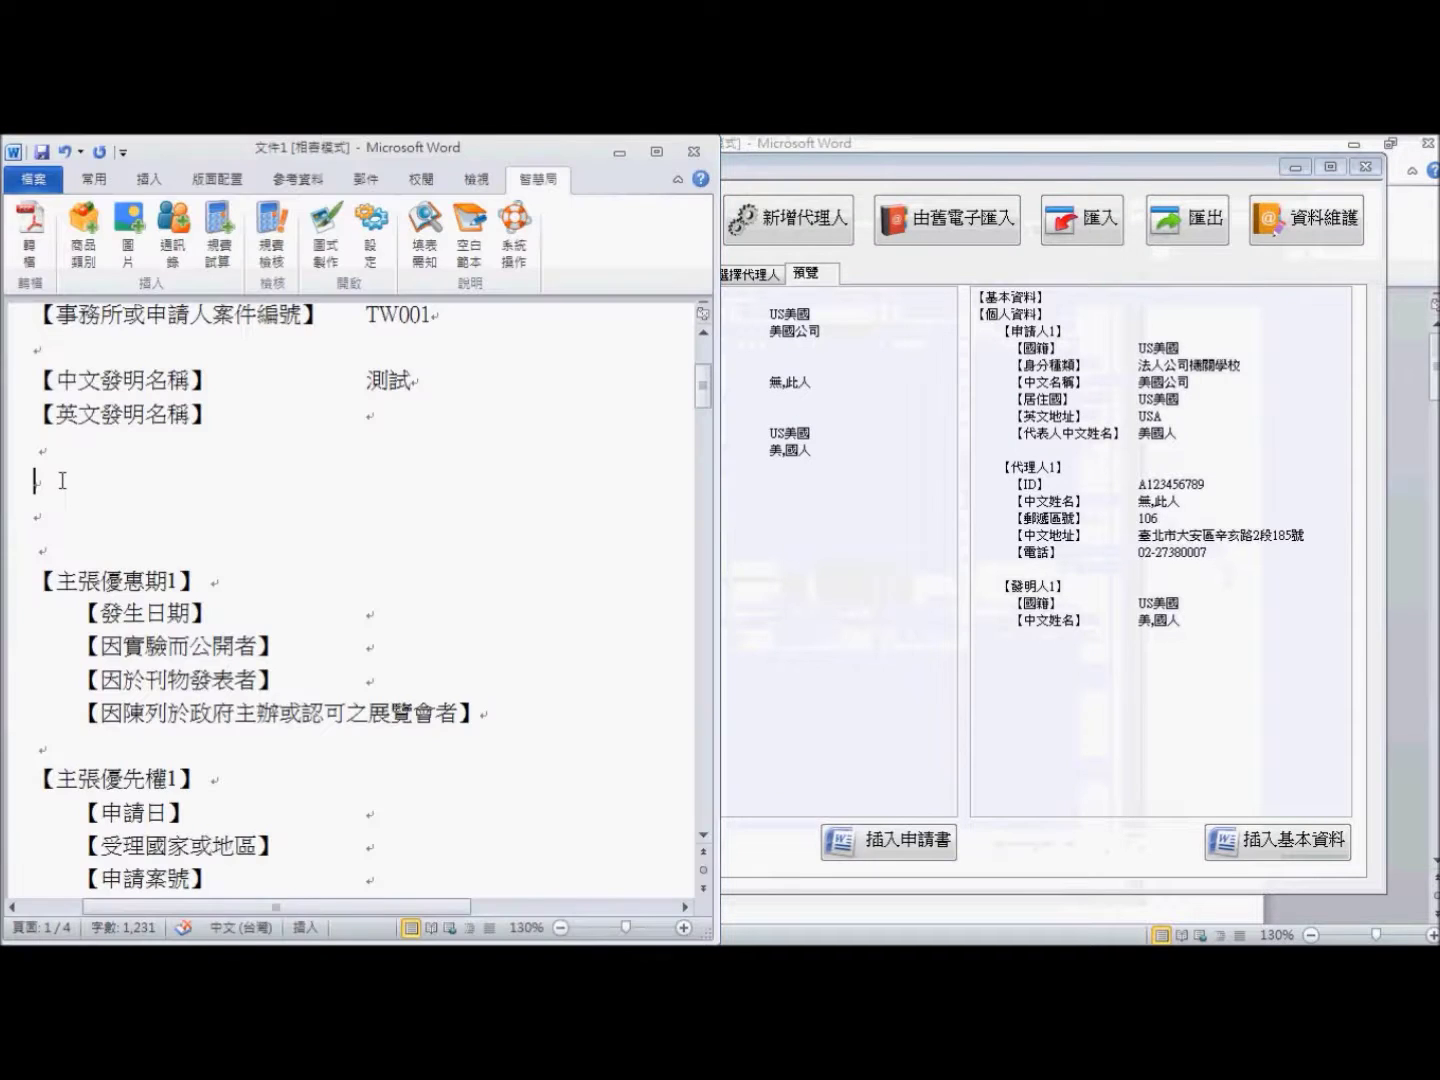
pyautogui.click(843, 180)
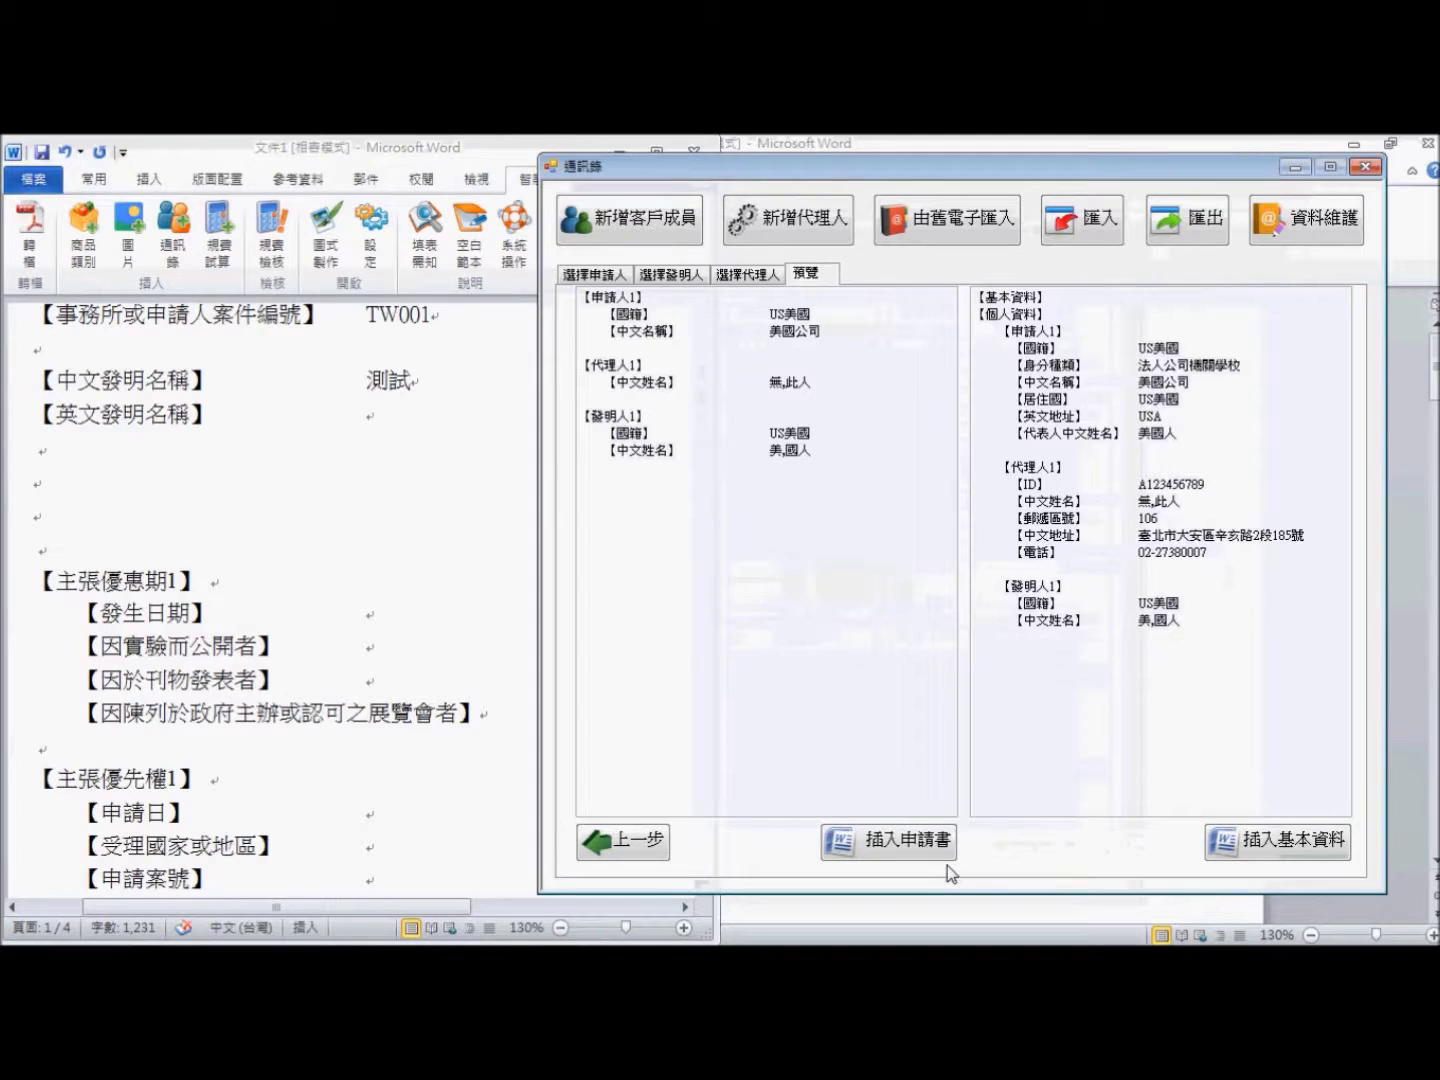
pyautogui.click(890, 841)
pyautogui.click(742, 617)
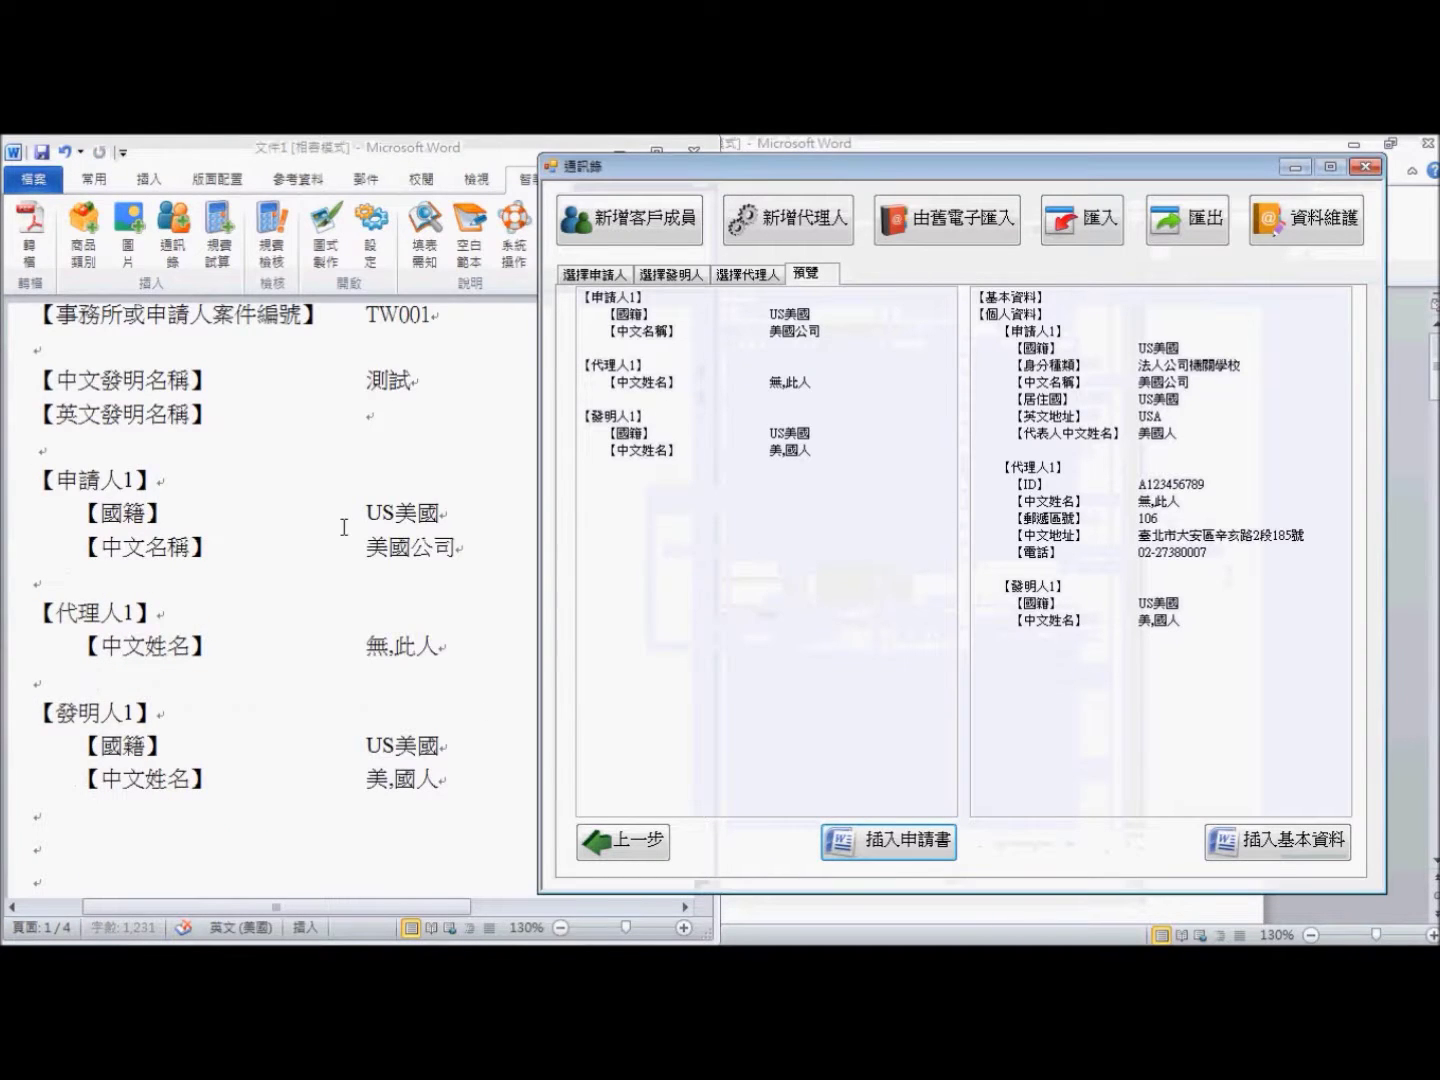
# - Delete the two extra blank lines after the inserted party entries
pyautogui.click(343, 527)
pyautogui.scroll(-2, 345, 527)
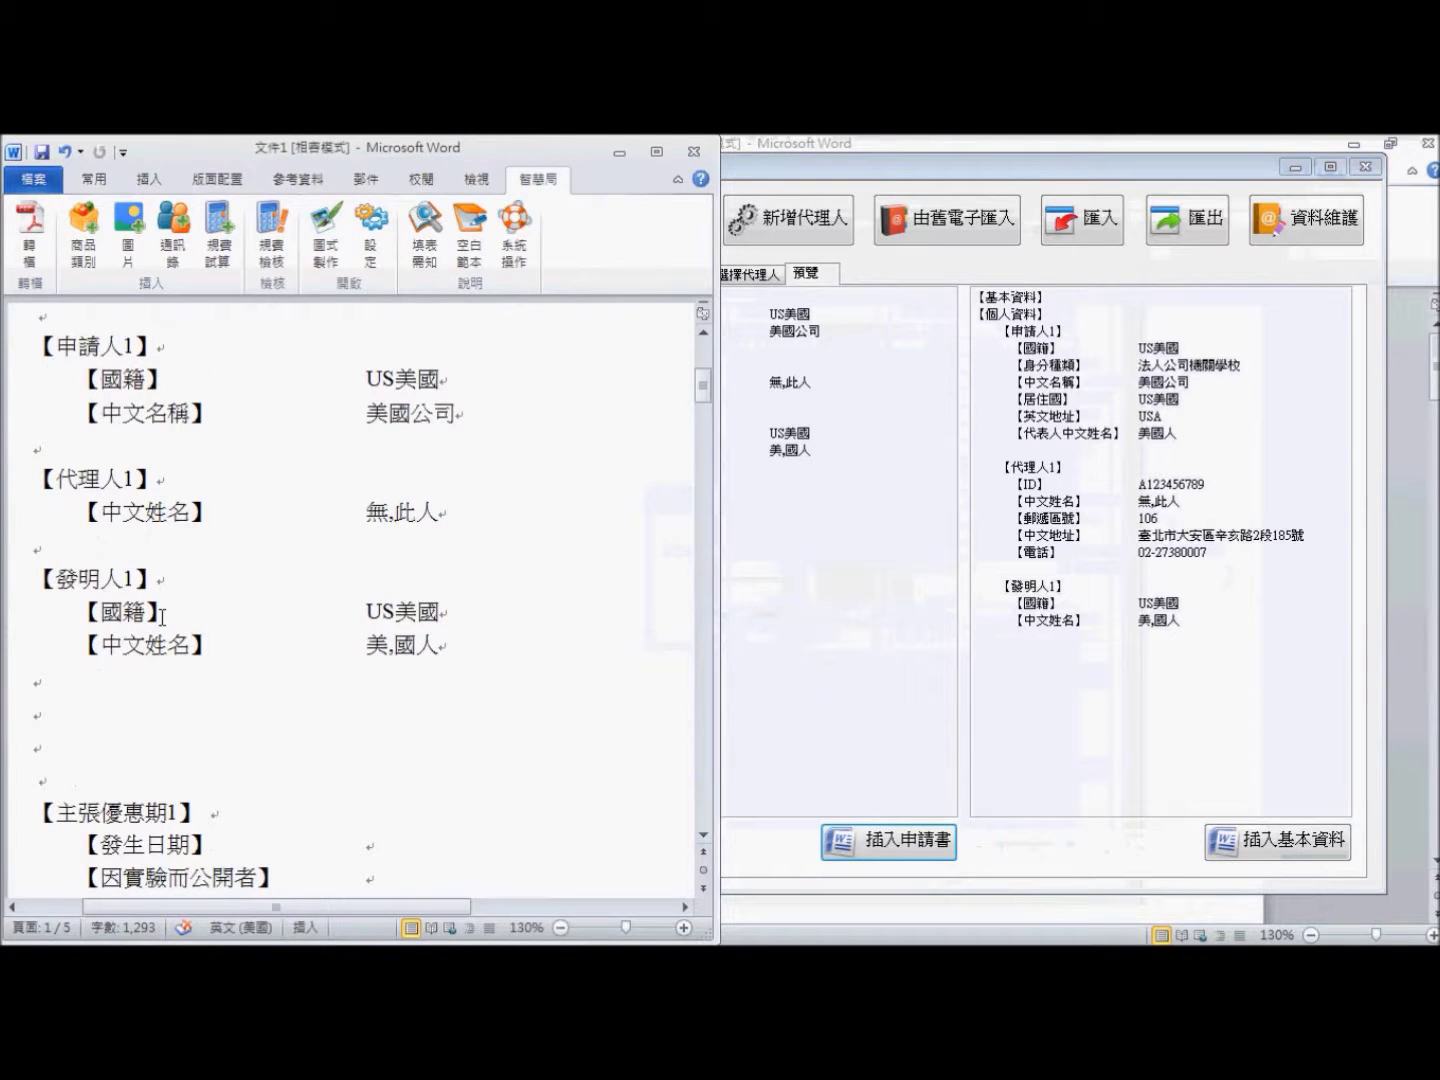
pyautogui.scroll(-1, 211, 630)
pyautogui.moveTo(39, 612); pyautogui.dragTo(62, 654)
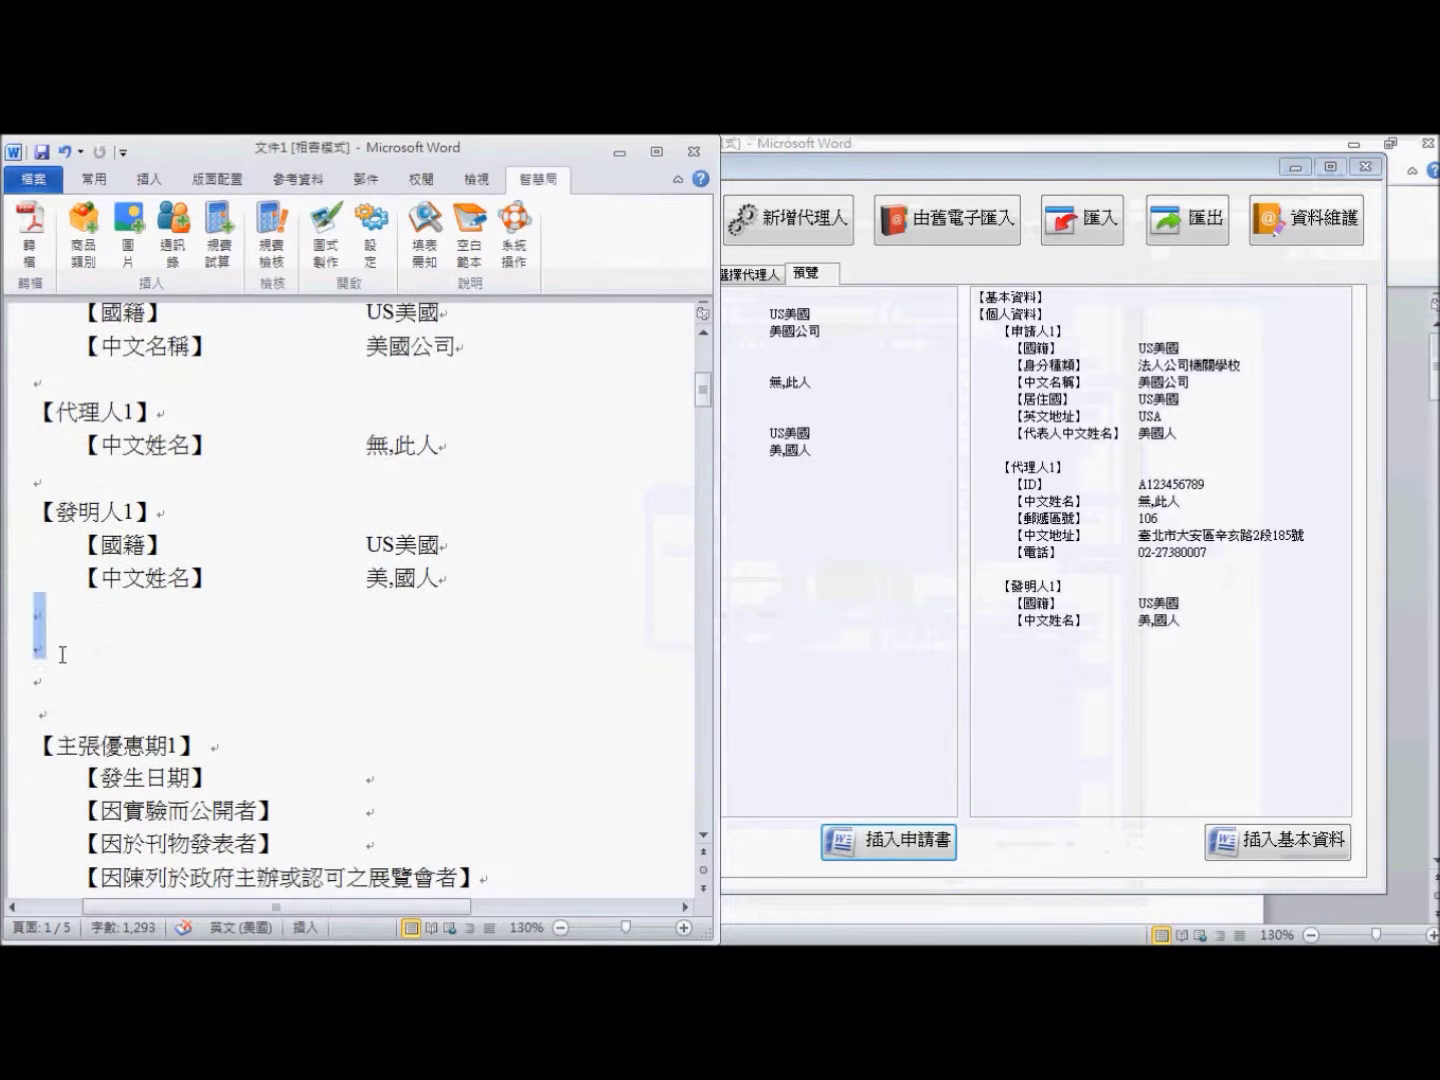
pyautogui.press('Delete')
# - Delete the blank 基本資料 template from 【基本資料】 to the end of the document
pyautogui.hotkey('ctrl', 'shift')
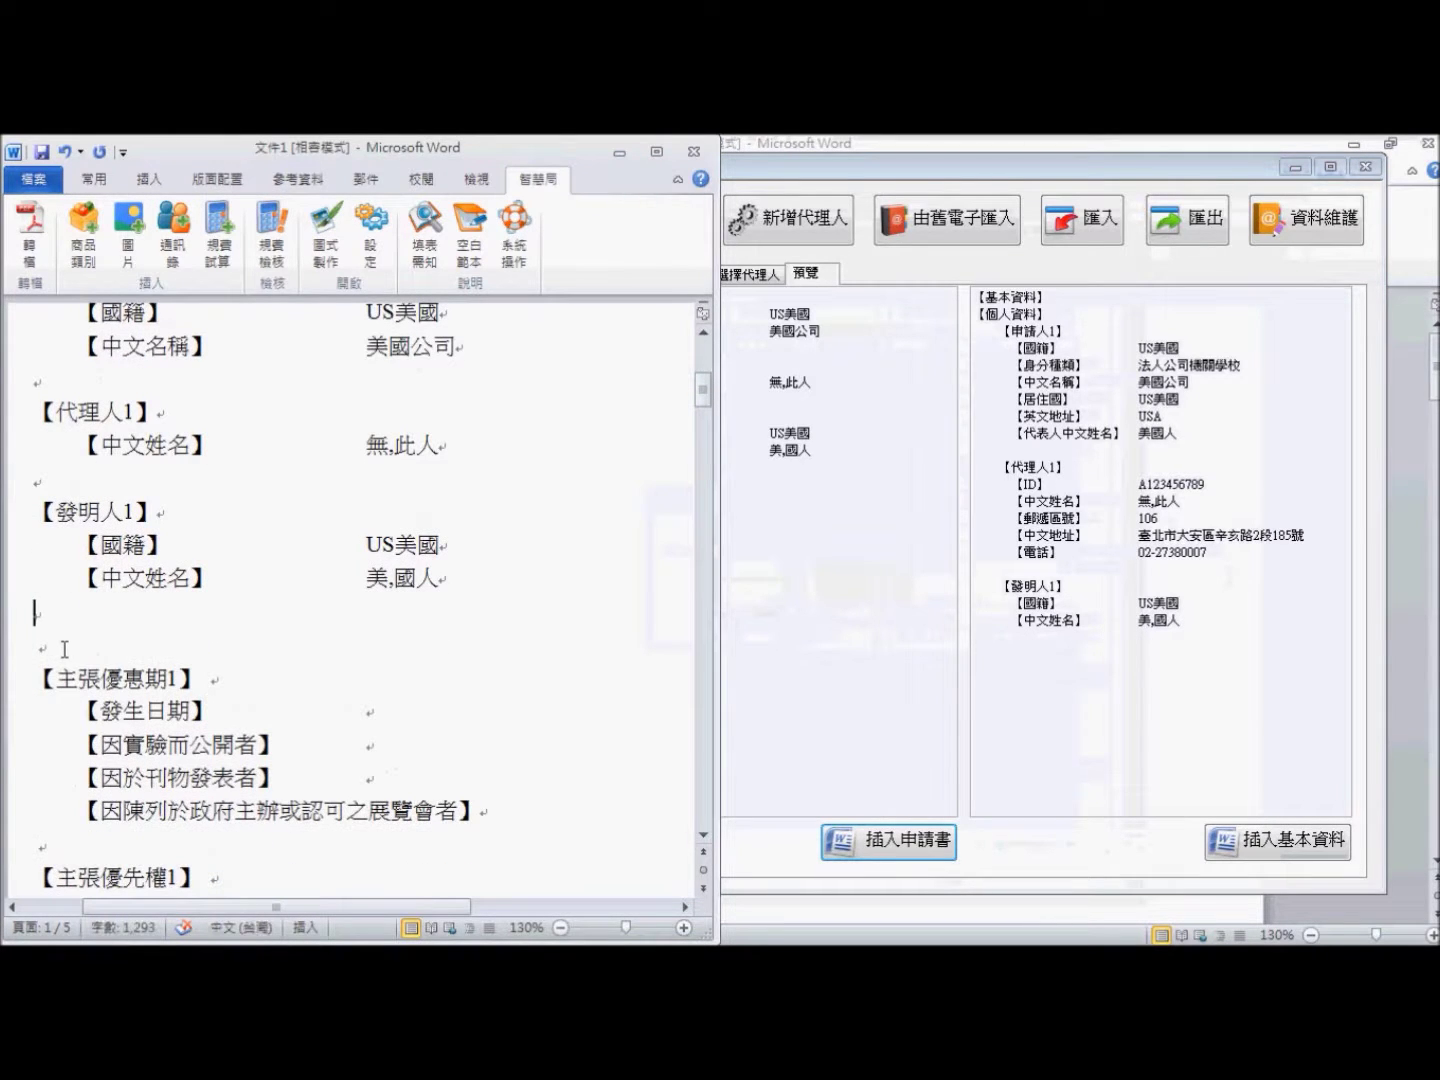
pyautogui.scroll(-3, 230, 568)
pyautogui.hotkey('ctrl', 'shift')
pyautogui.scroll(-6, 230, 568)
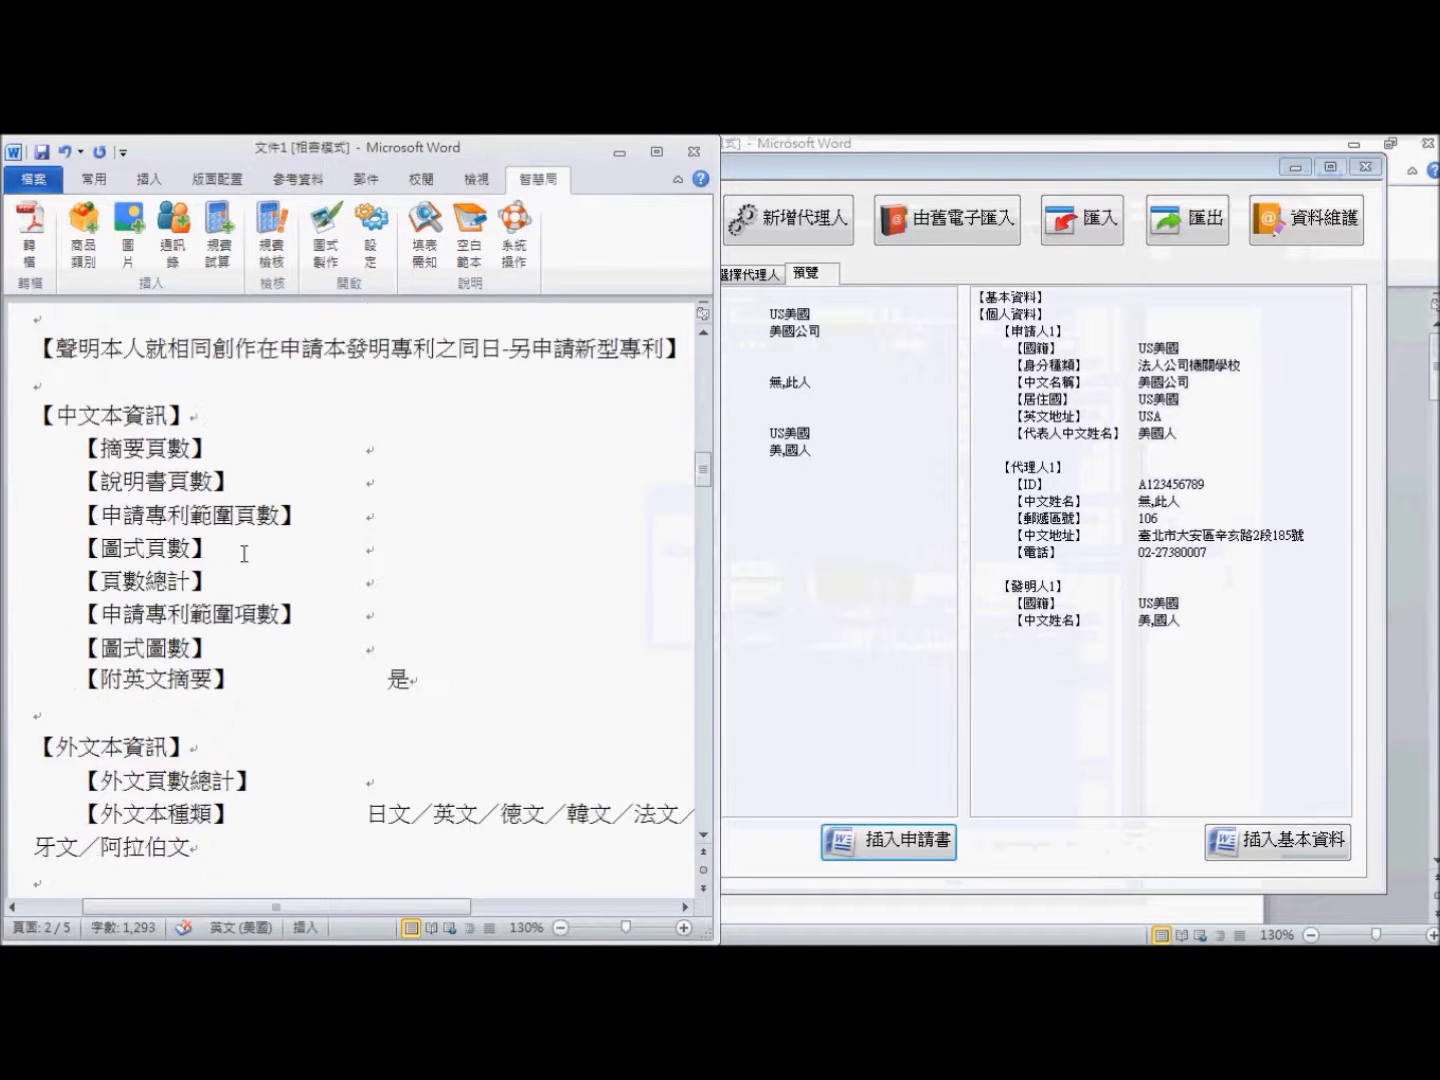
pyautogui.scroll(-6, 244, 553)
pyautogui.scroll(-6, 254, 530)
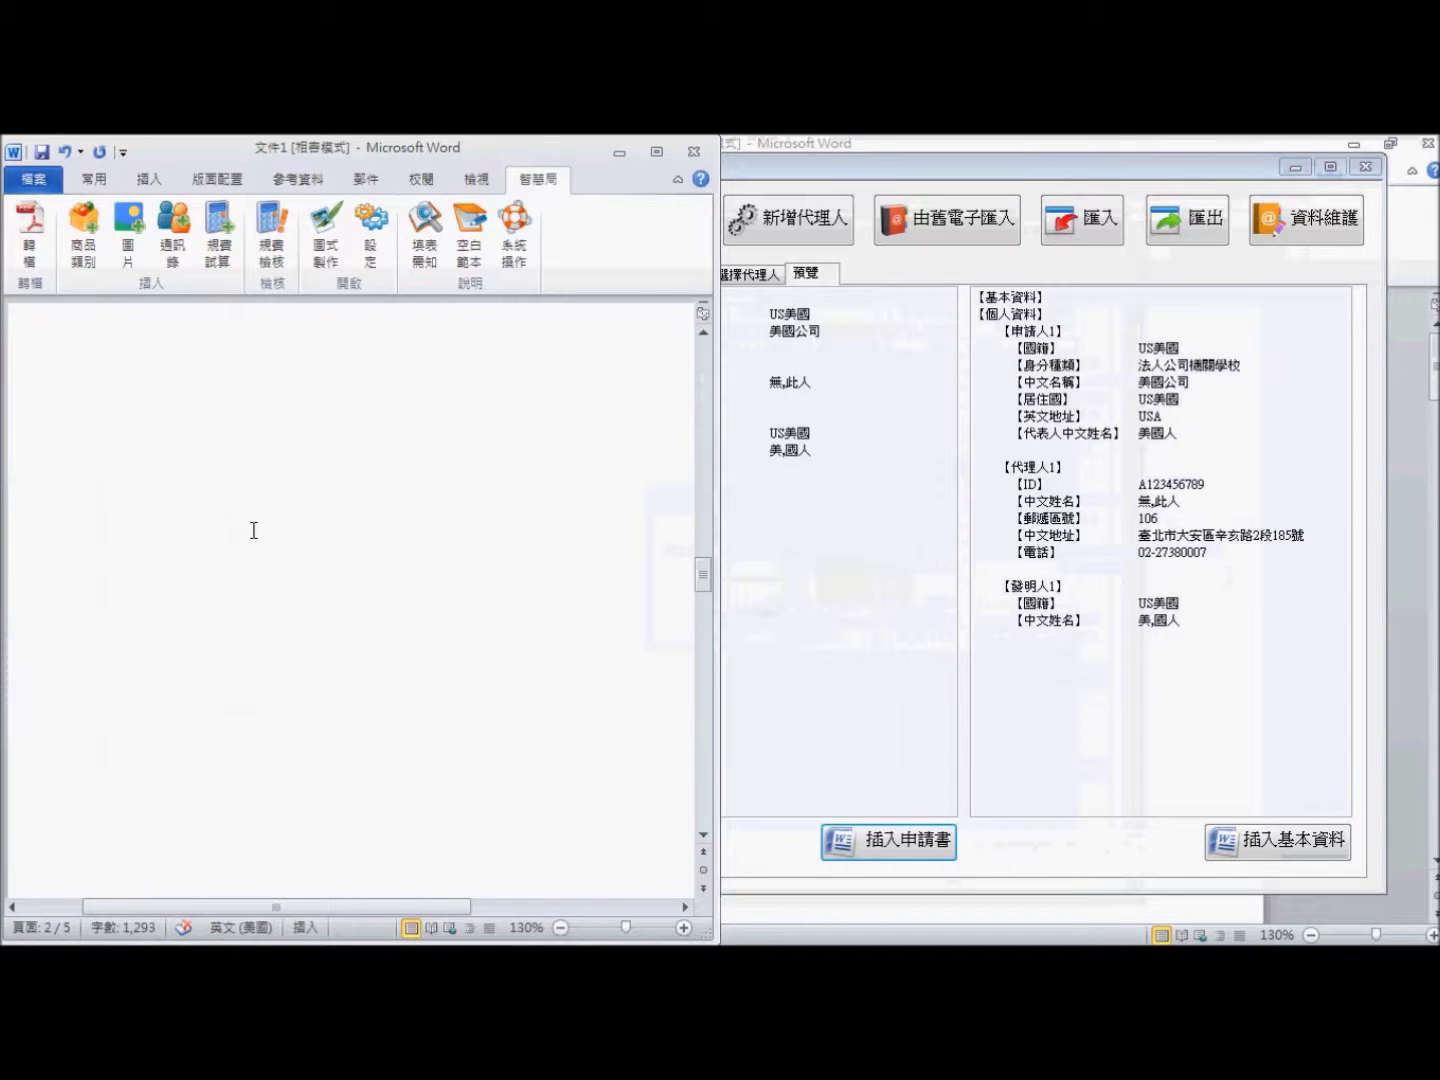
pyautogui.scroll(-6, 254, 530)
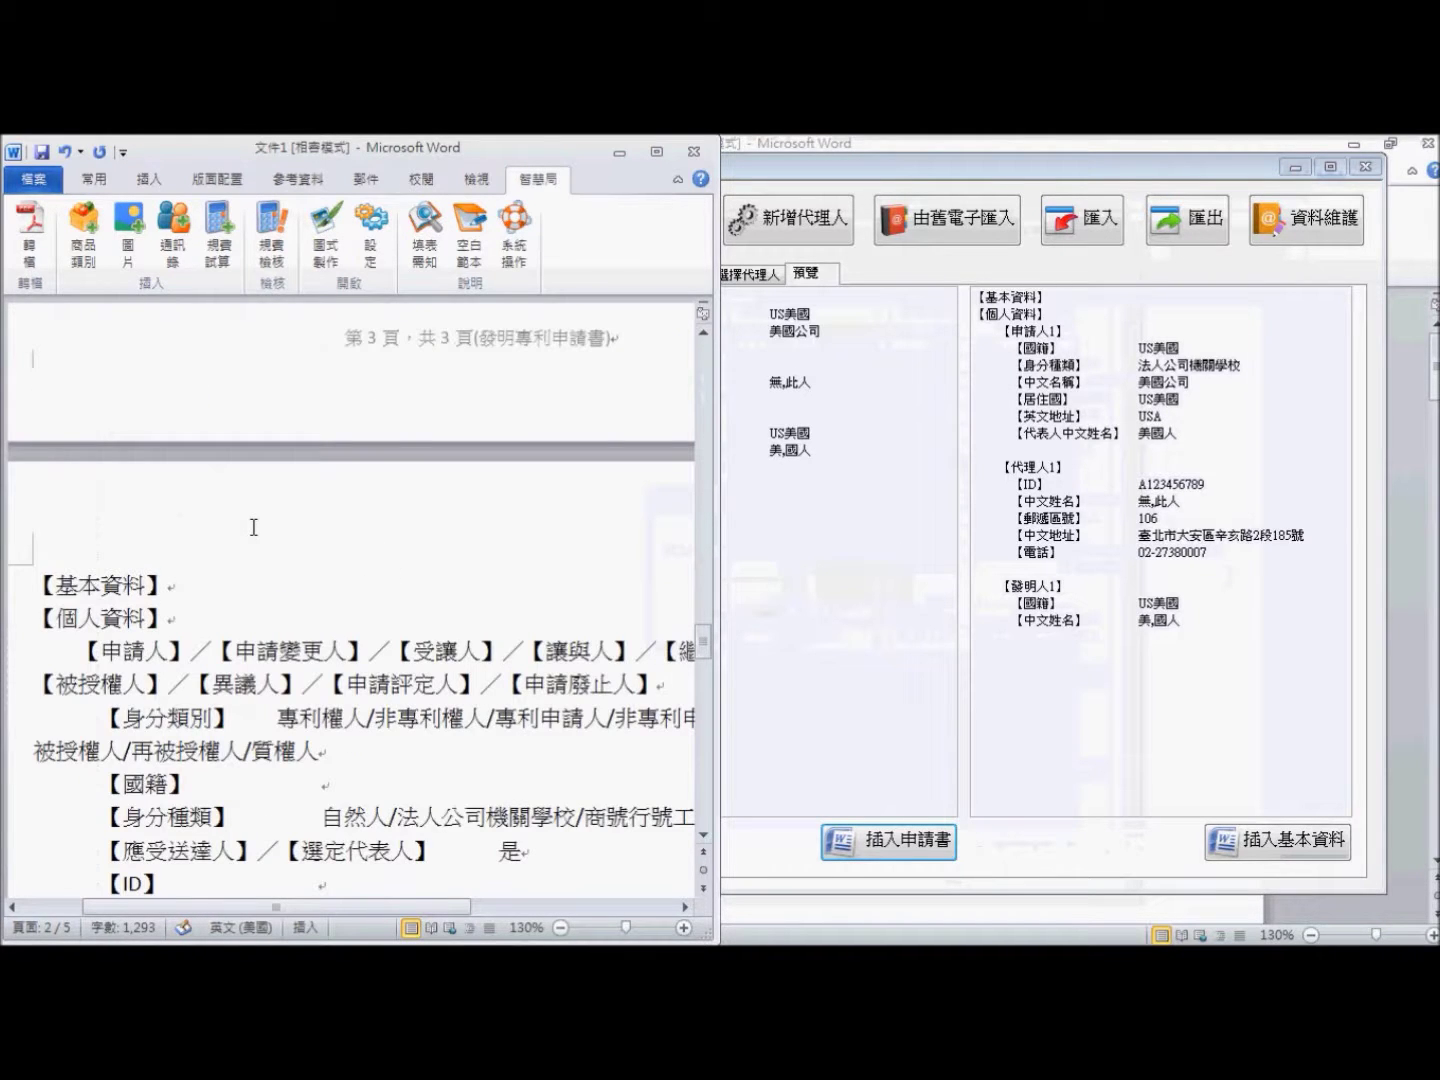
pyautogui.scroll(-2, 254, 527)
pyautogui.moveTo(33, 445); pyautogui.dragTo(534, 702)
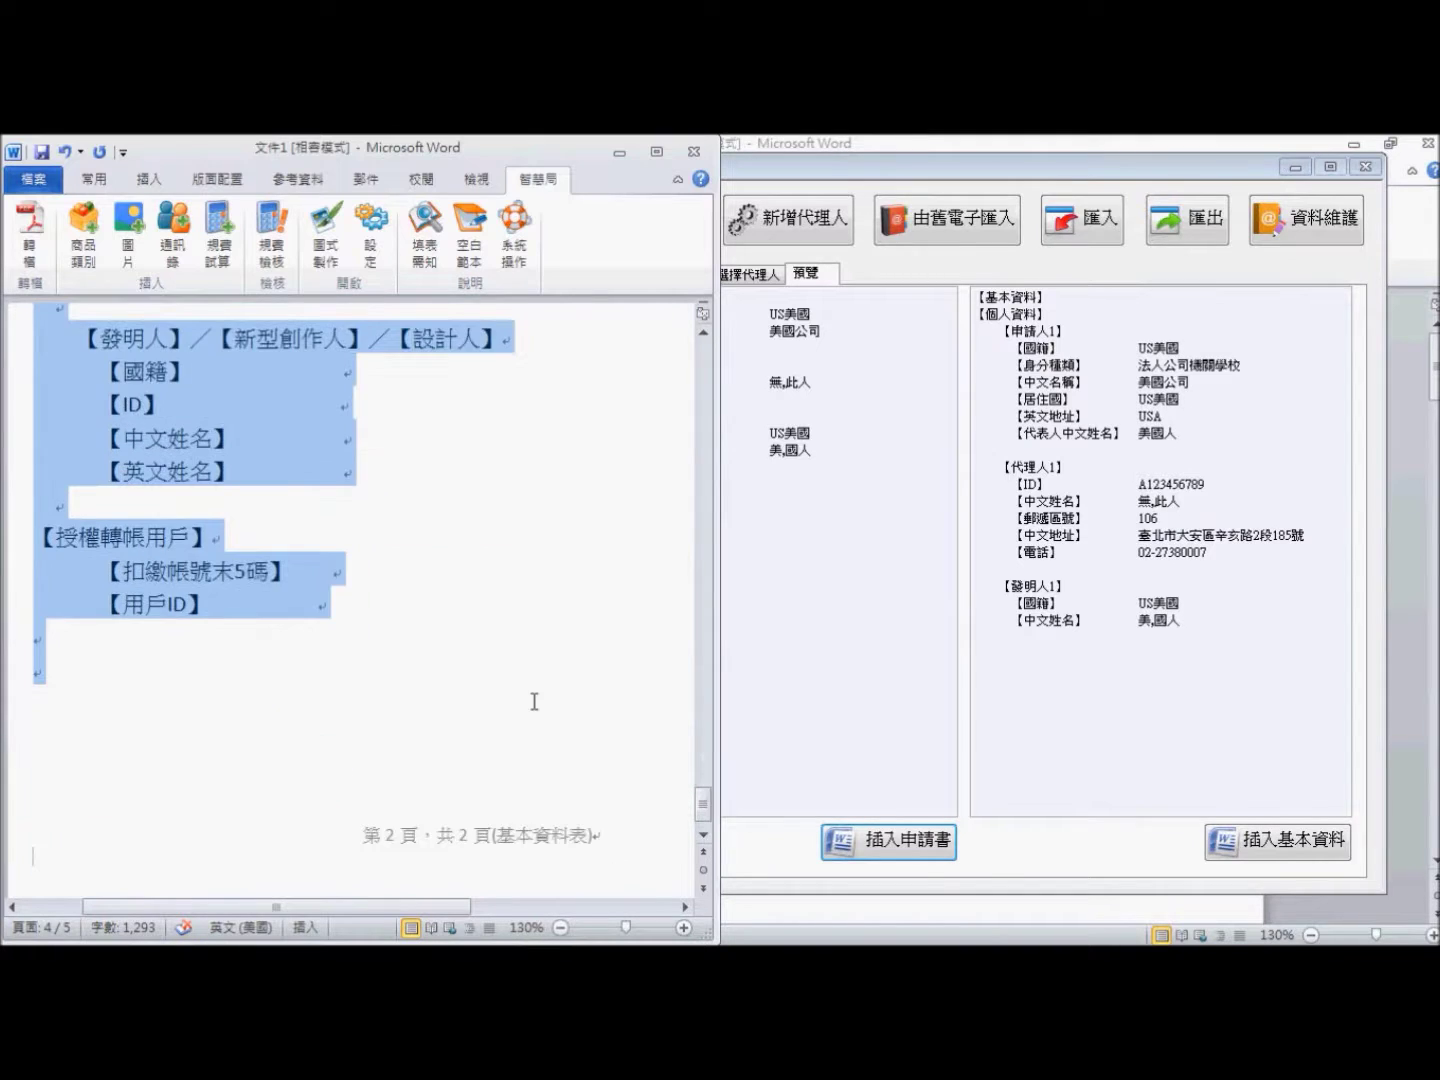
pyautogui.press('Delete')
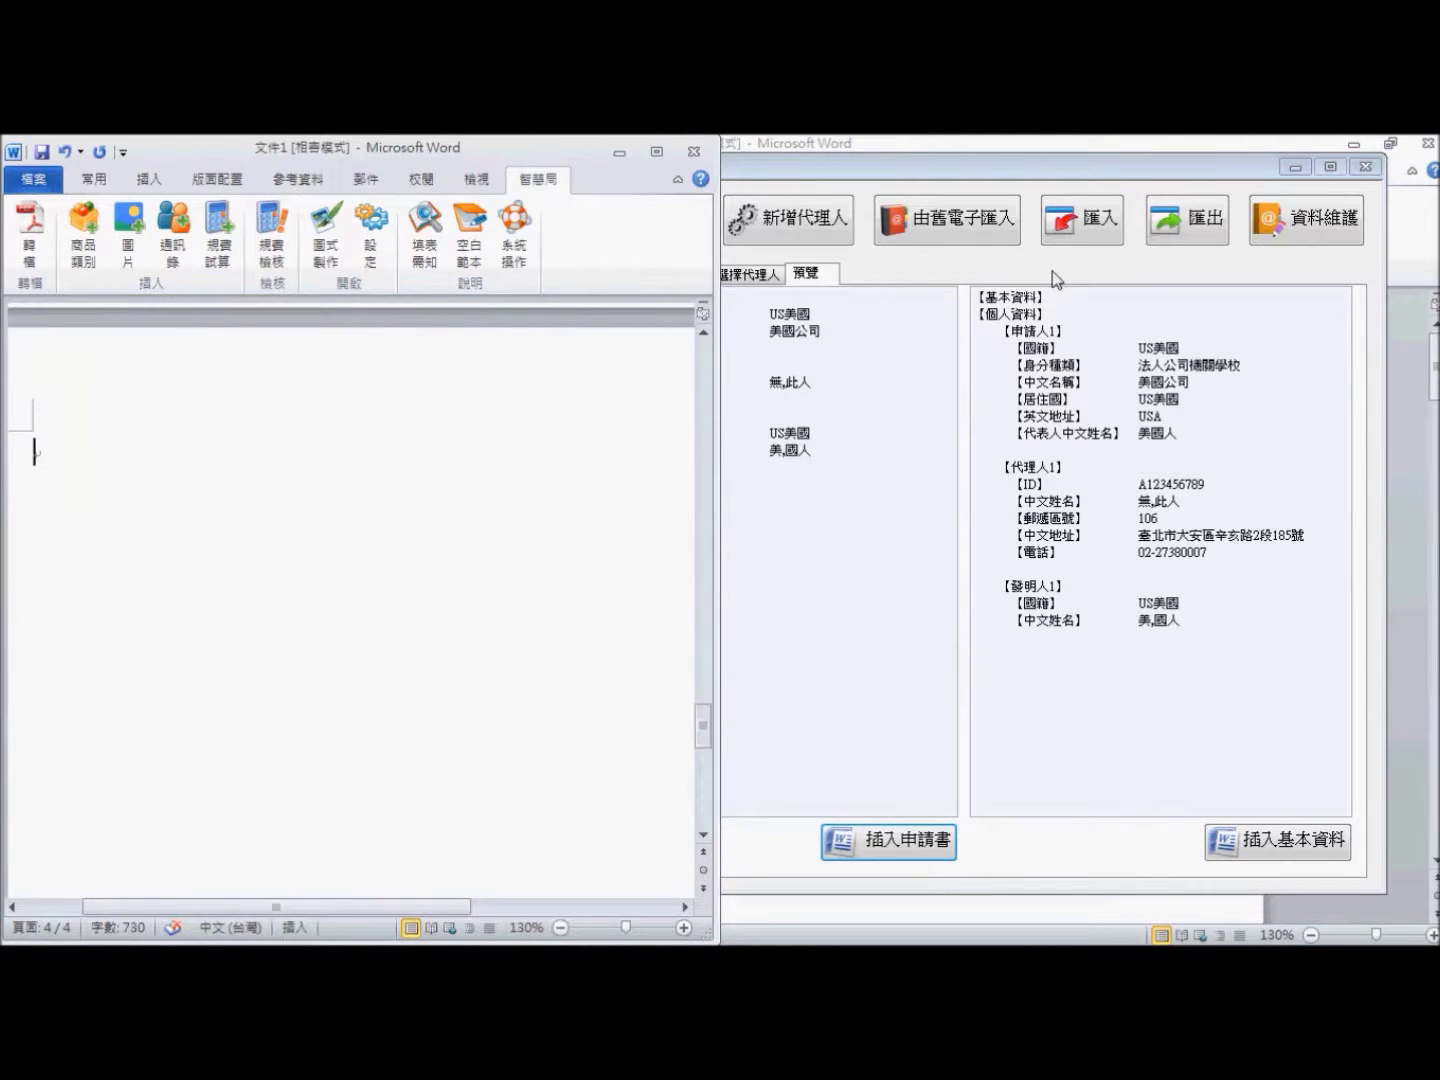
# - Insert the filled basic-data sheet with 插入基本資料 and maximize the Word window
pyautogui.click(1052, 271)
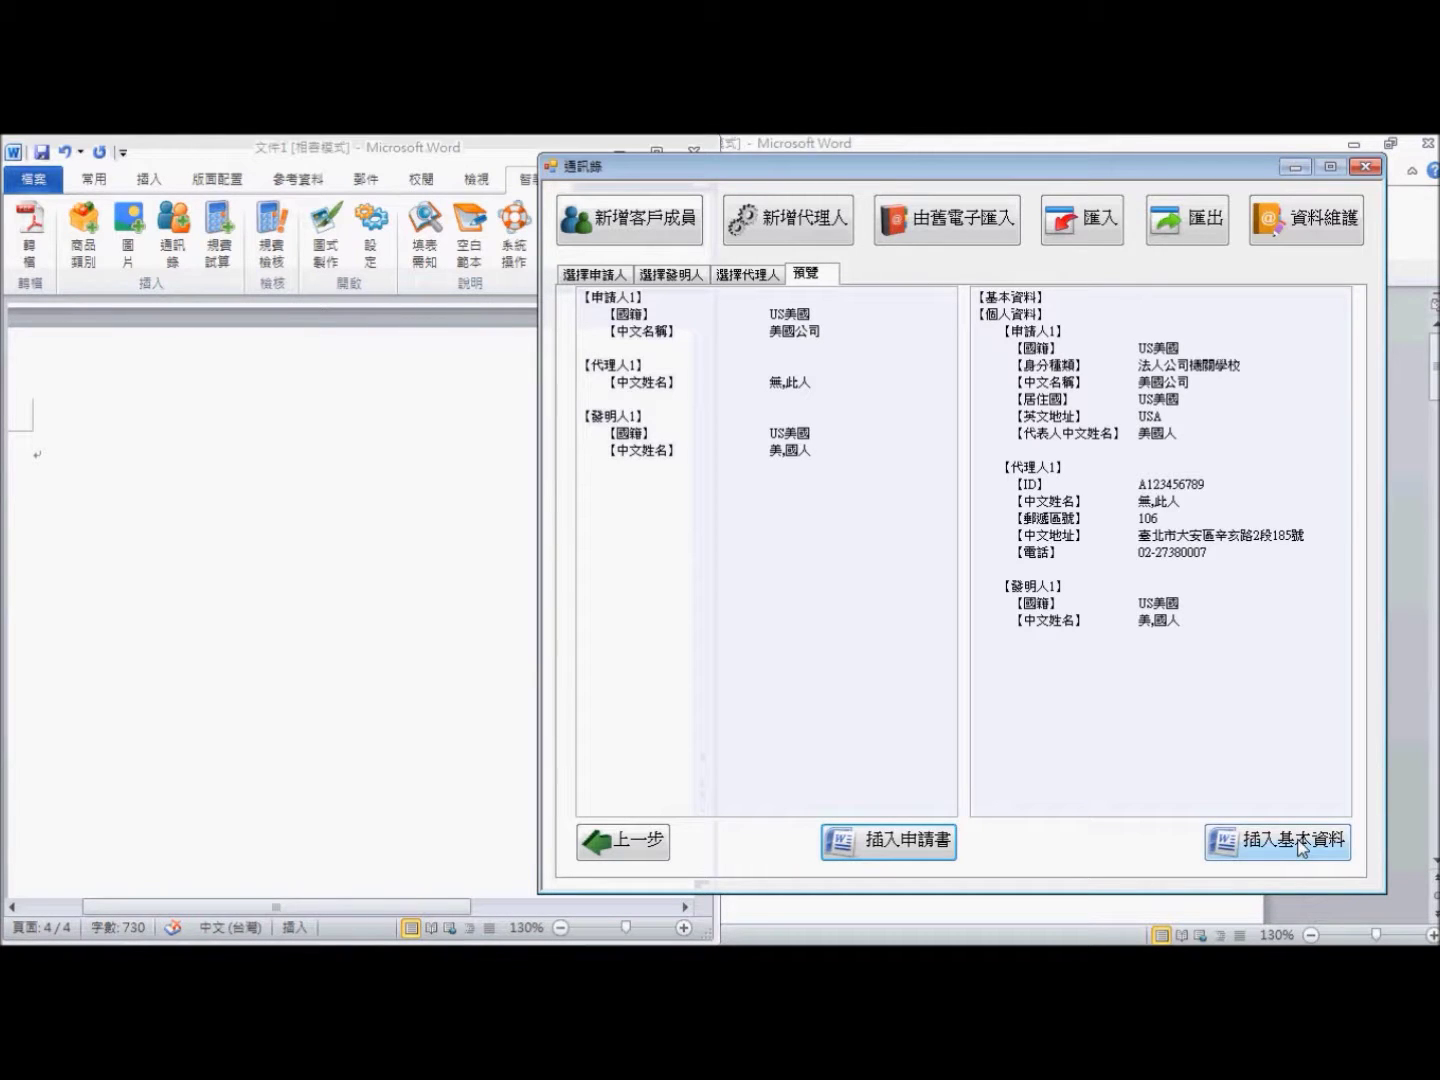
pyautogui.click(1300, 848)
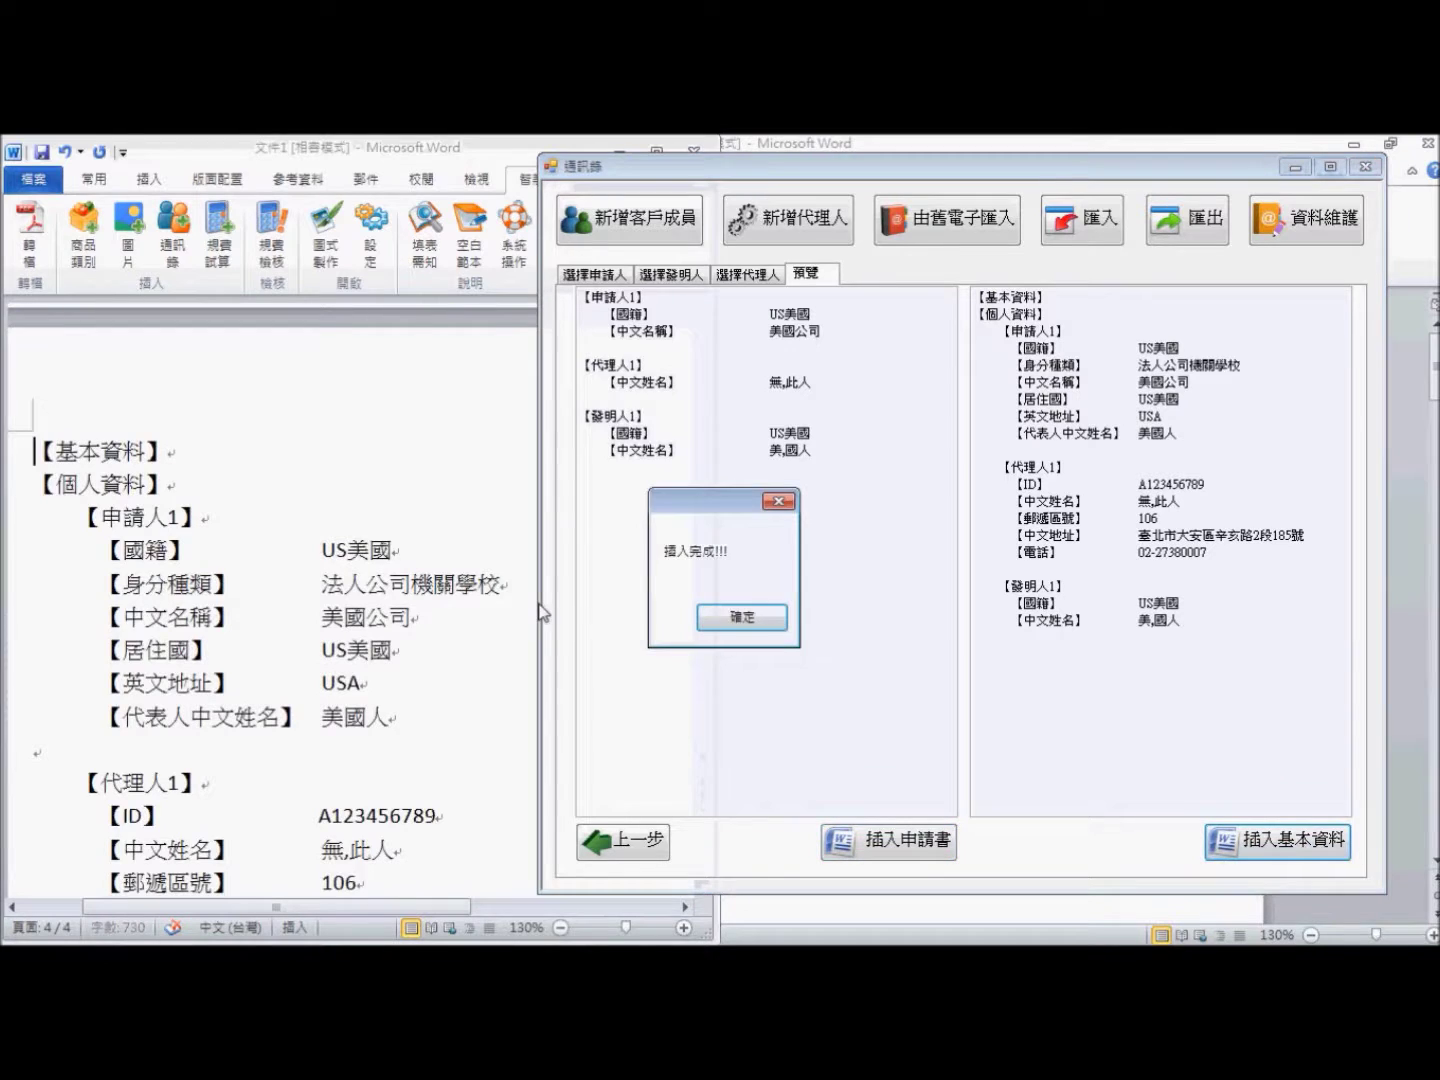
pyautogui.hotkey('alt', 'Tab')
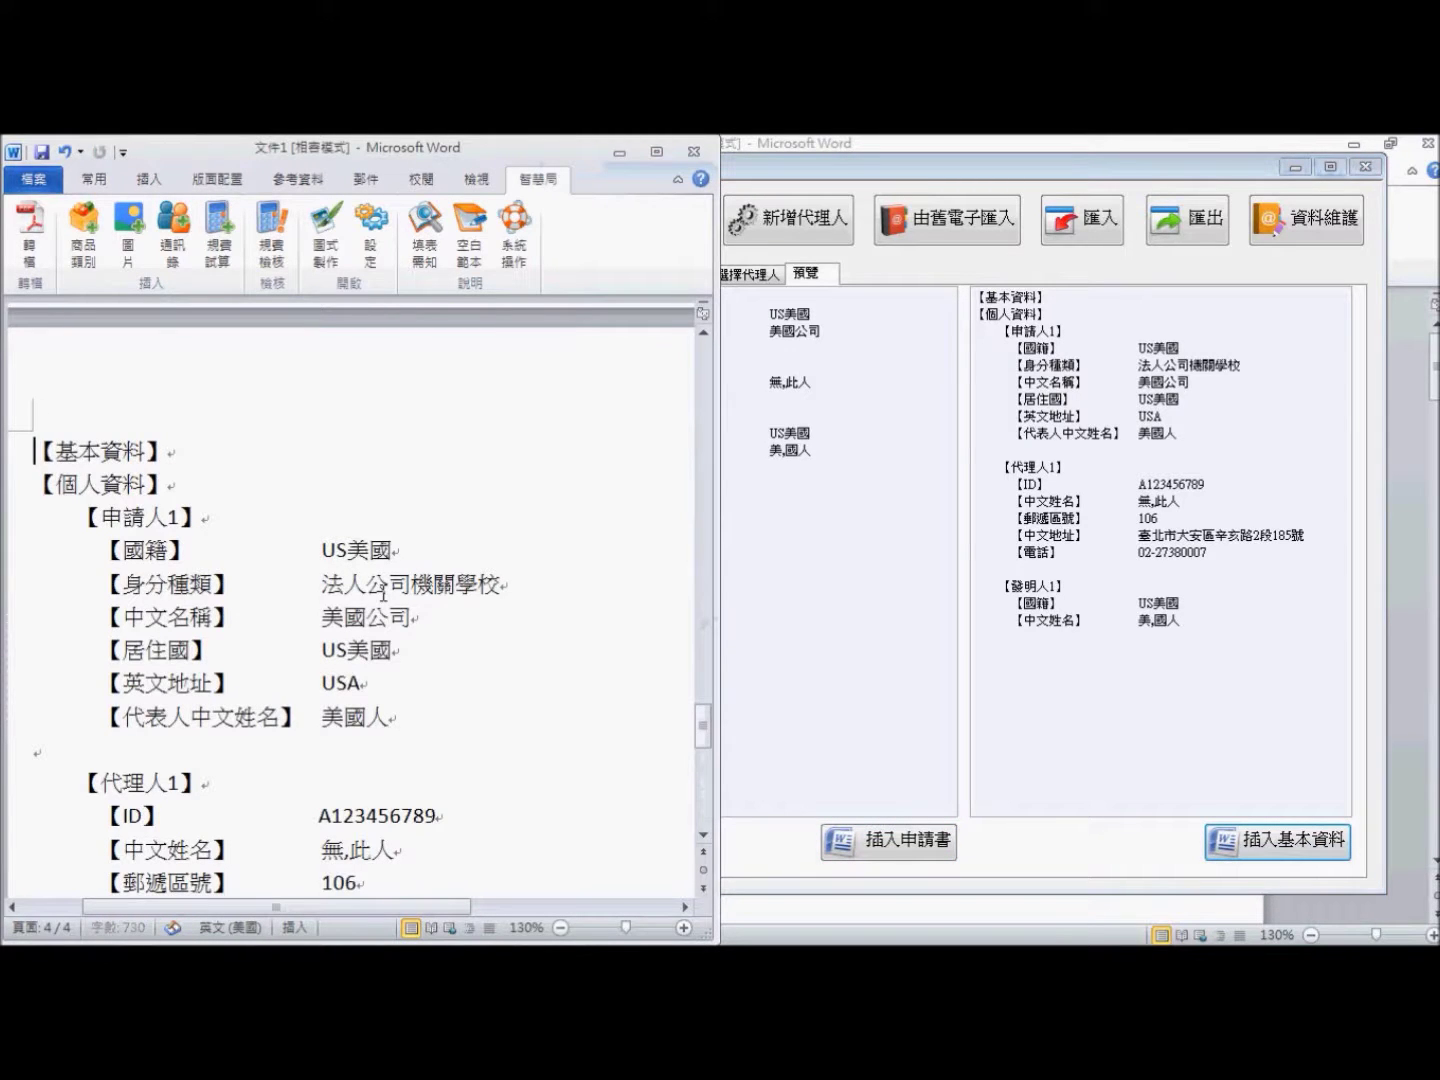
pyautogui.scroll(-1, 383, 595)
pyautogui.click(655, 153)
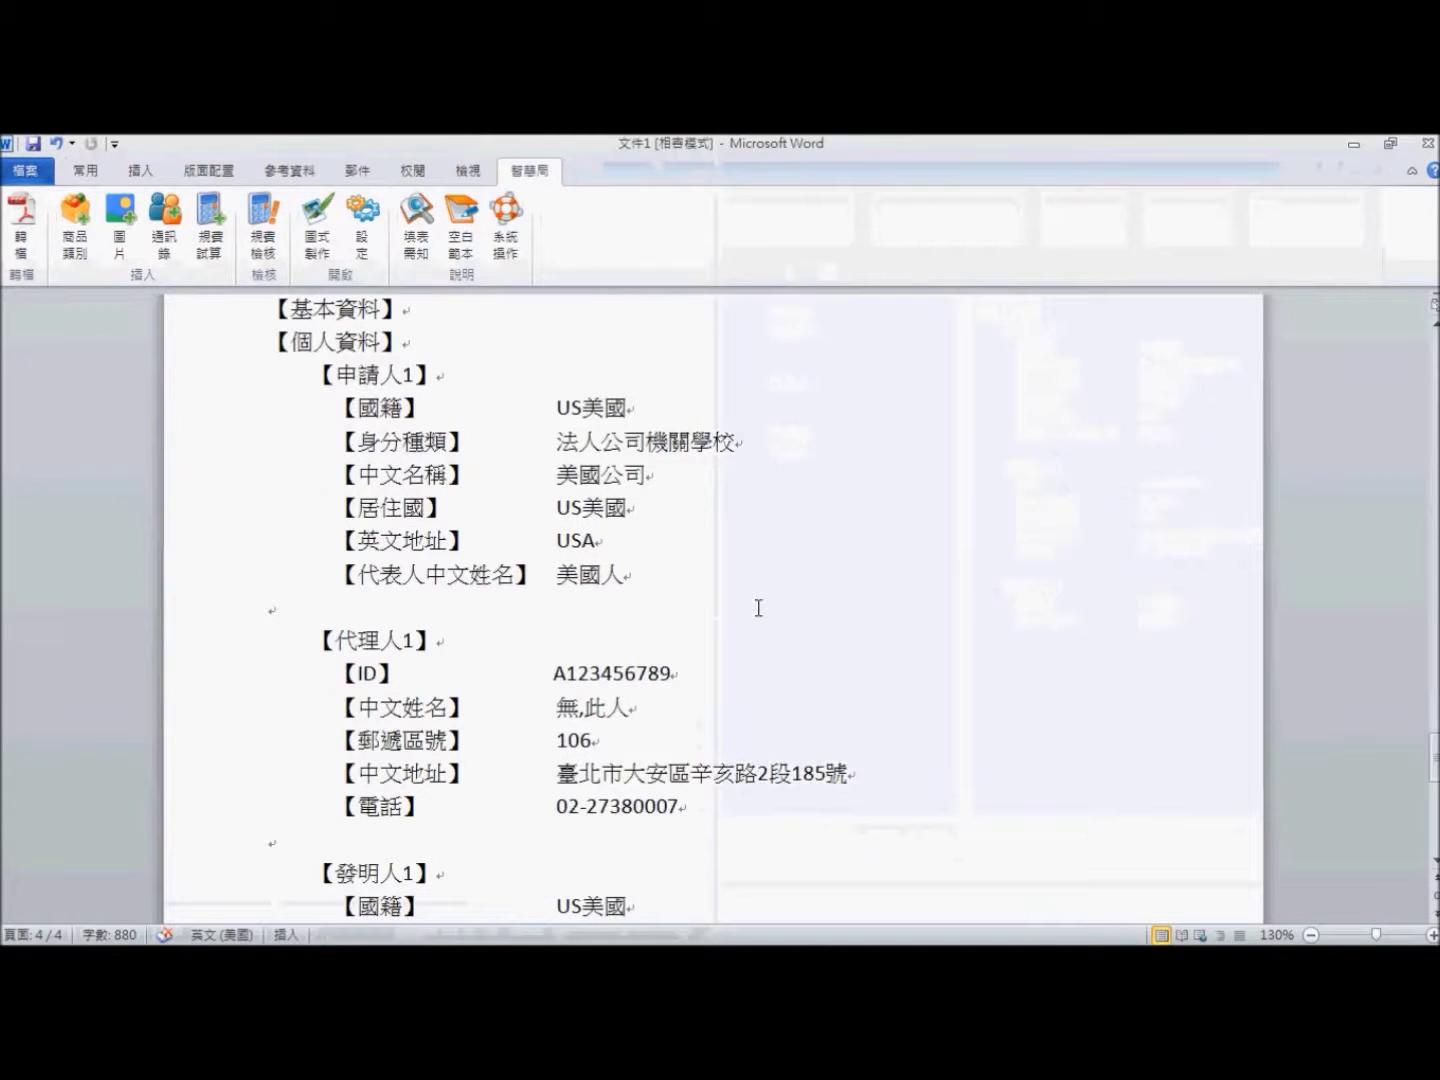
# - Check the basic-data fields 受理國家或地區, 專利類別, 存取碼 and 寄存國家
pyautogui.scroll(1, 759, 607)
pyautogui.scroll(-5, 745, 602)
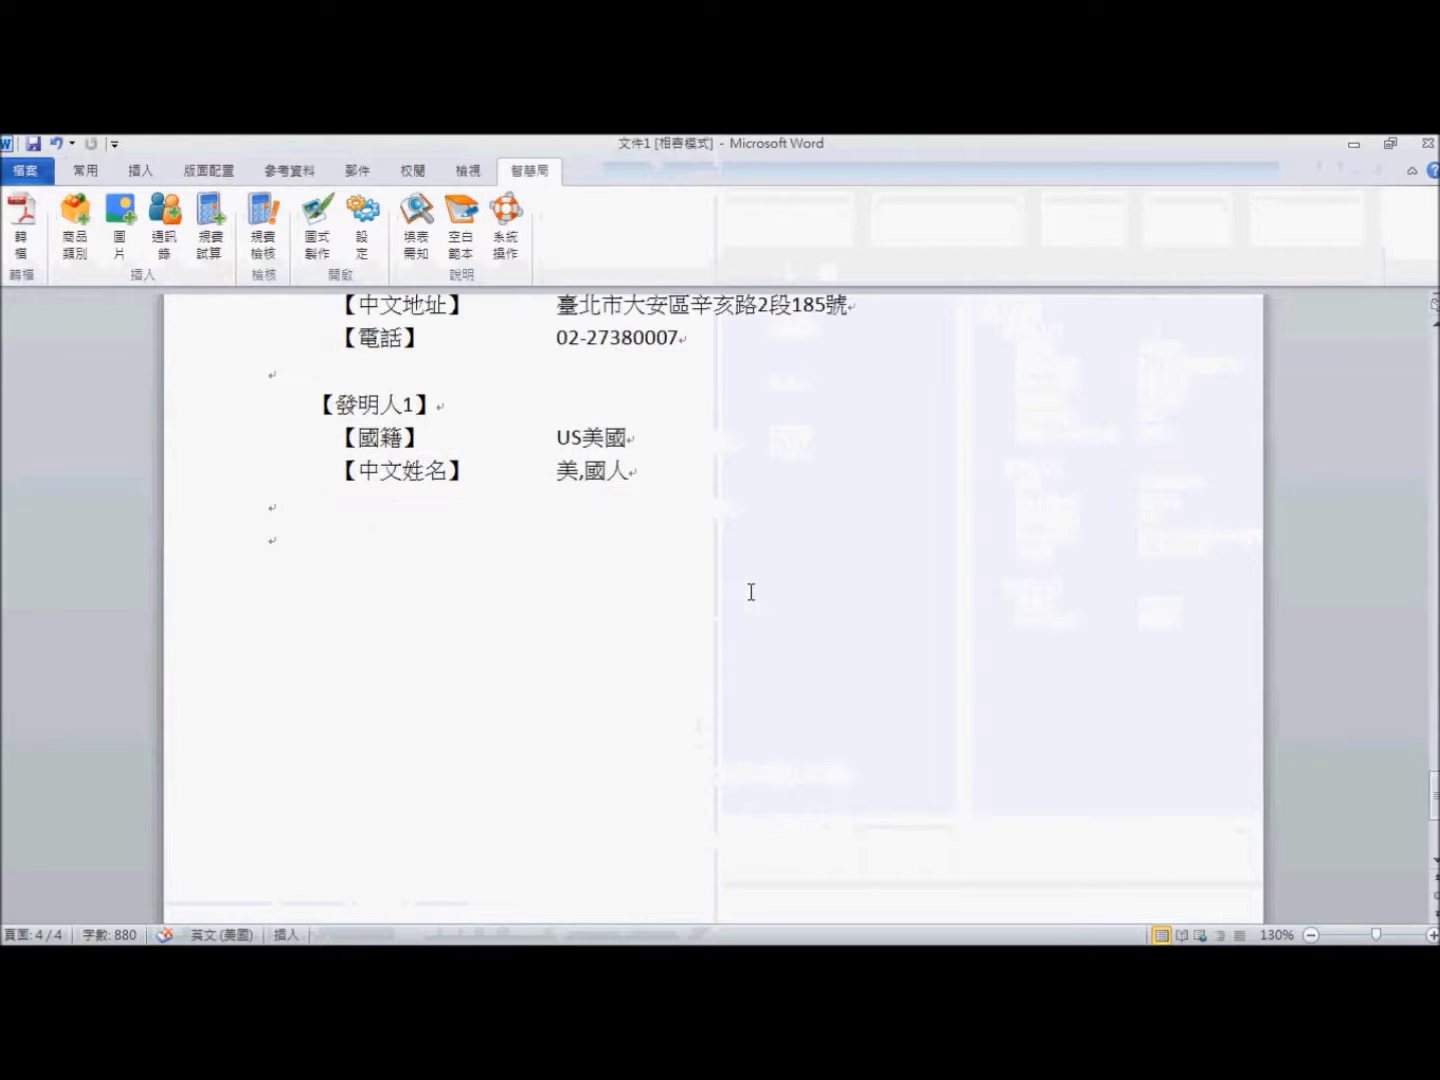
pyautogui.scroll(1, 751, 592)
pyautogui.scroll(5, 751, 592)
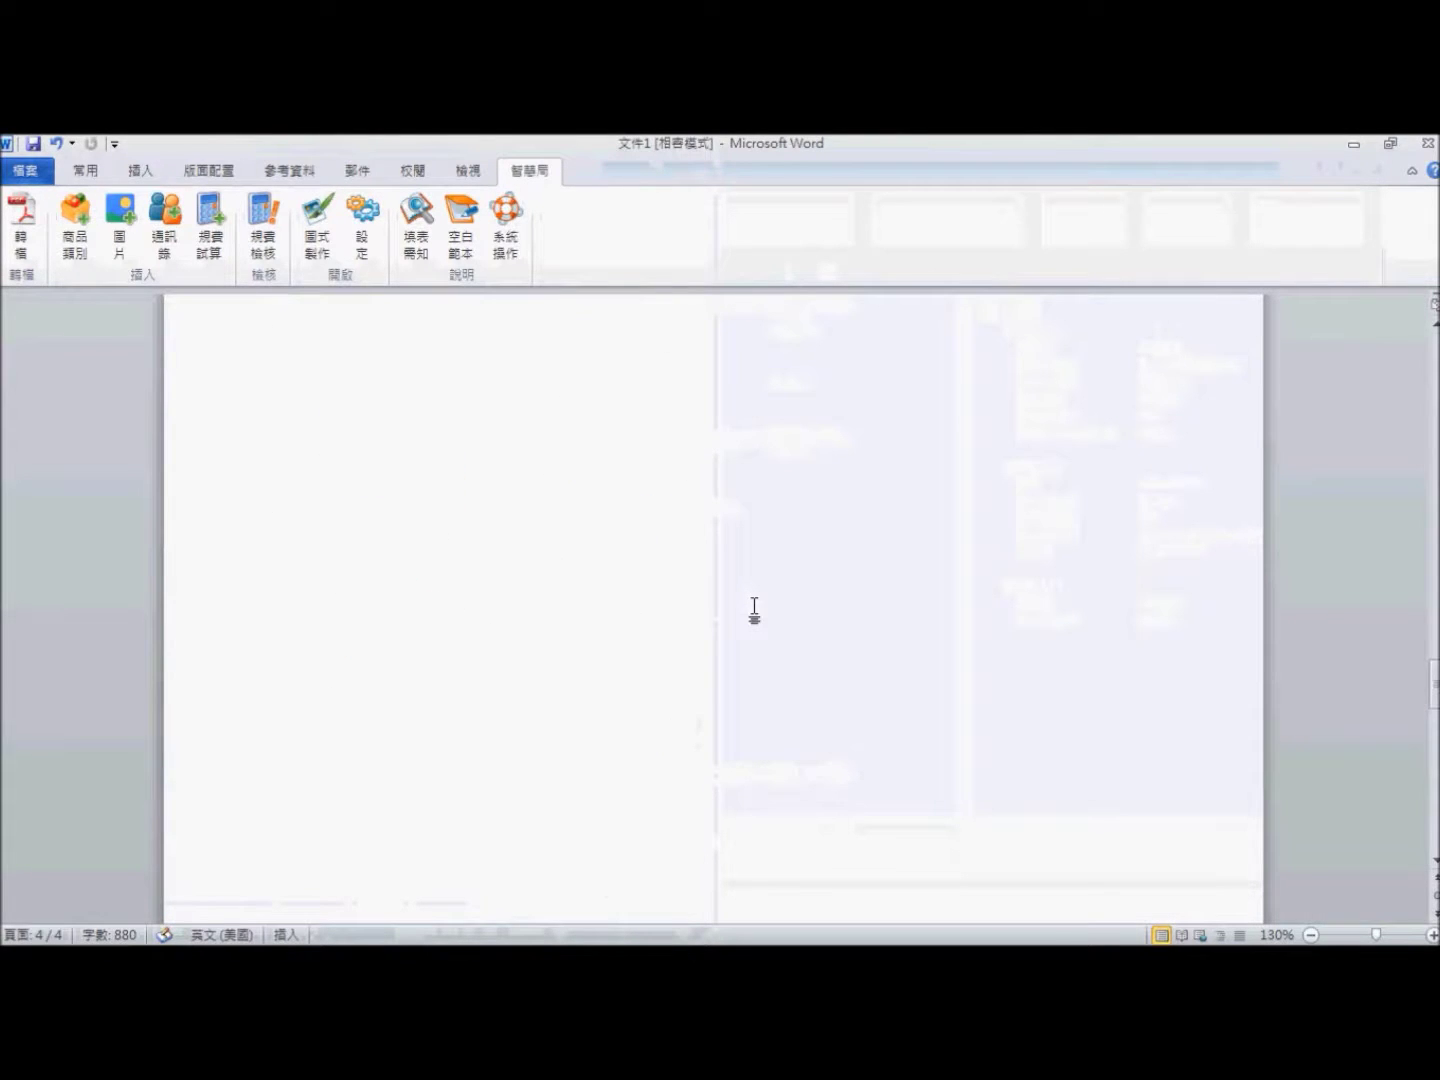
pyautogui.scroll(5, 754, 607)
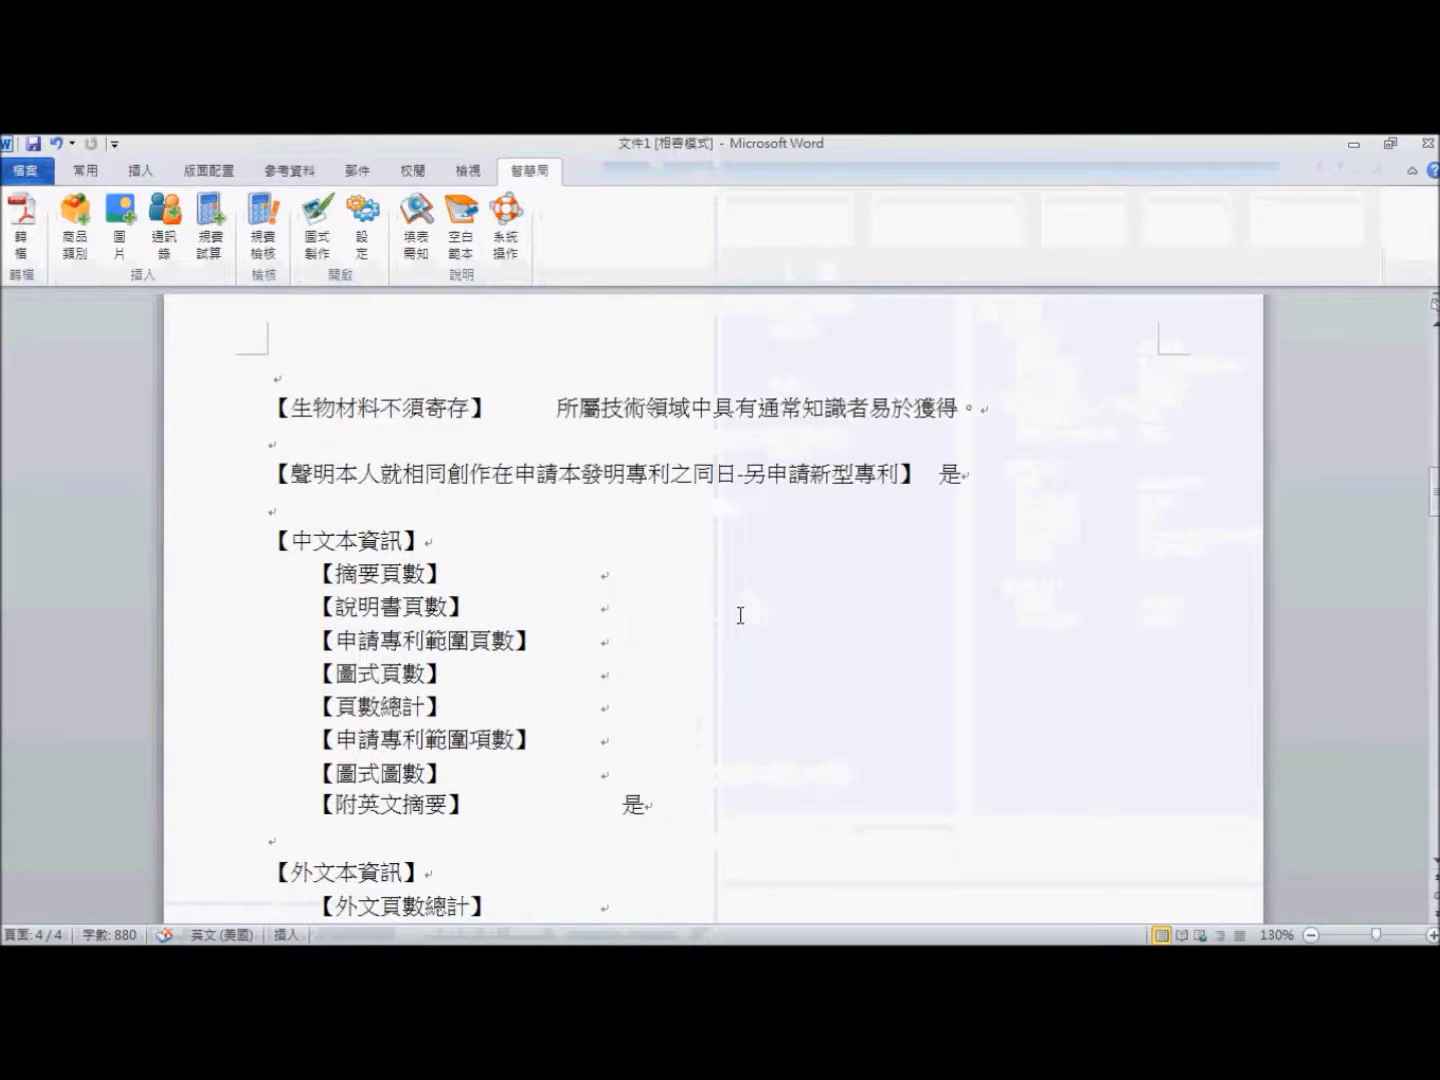
pyautogui.scroll(5, 643, 463)
pyautogui.click(623, 476)
pyautogui.press('Down')
pyautogui.press('Down')
pyautogui.click(611, 567)
pyautogui.scroll(-2, 616, 483)
pyautogui.click(616, 480)
pyautogui.scroll(-10, 652, 521)
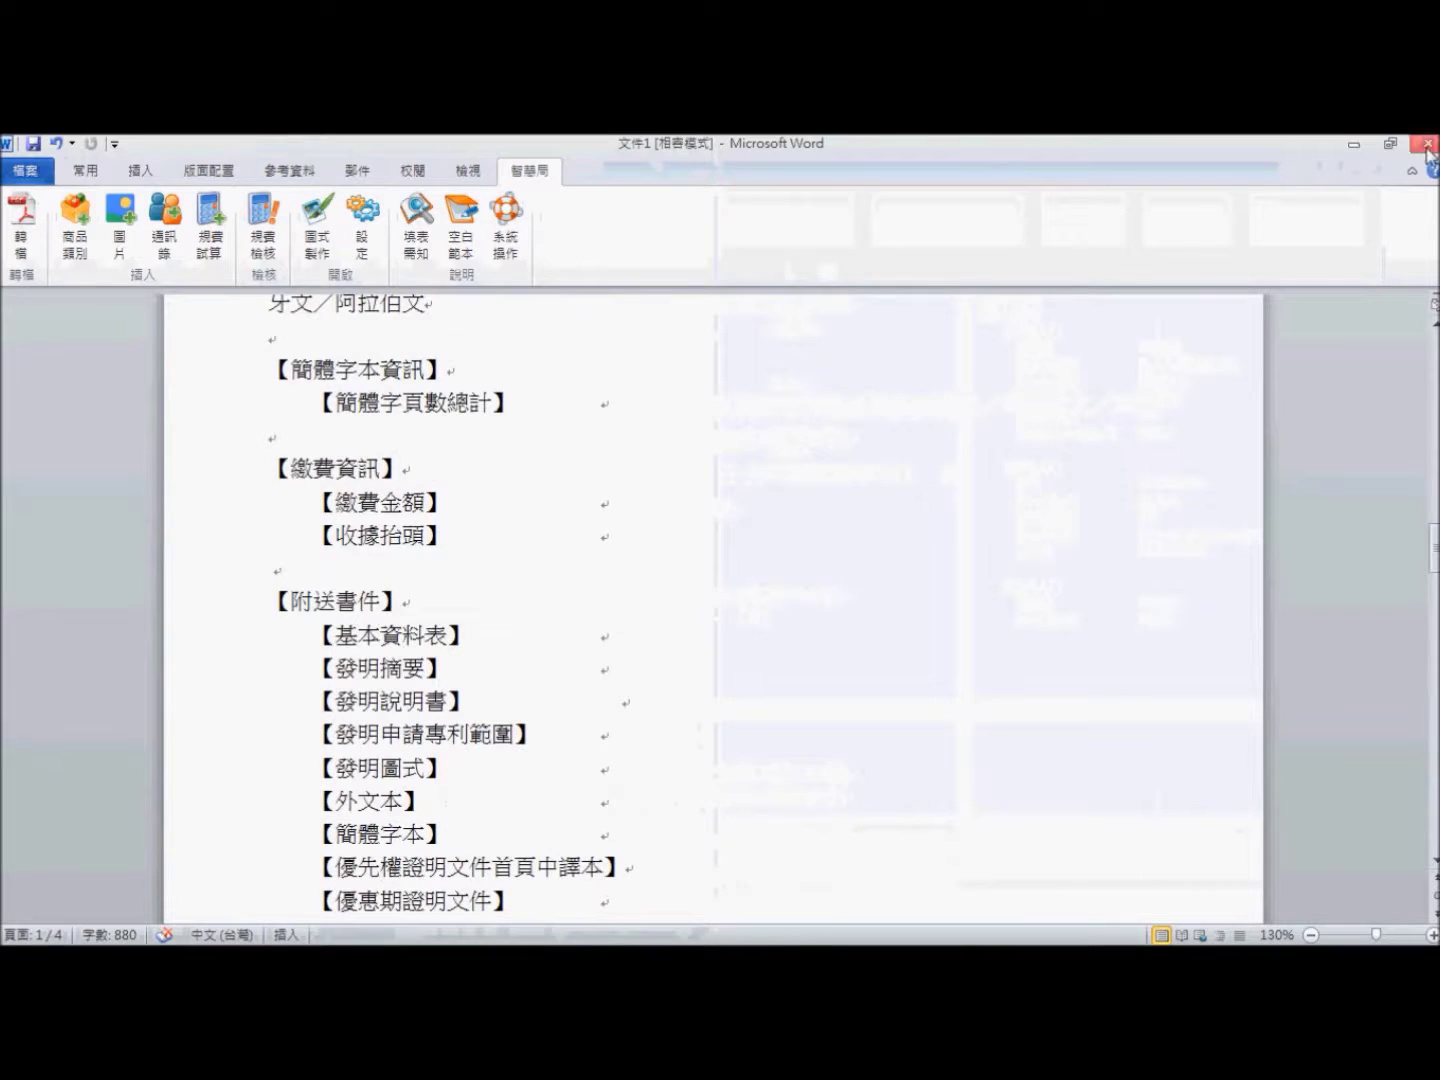